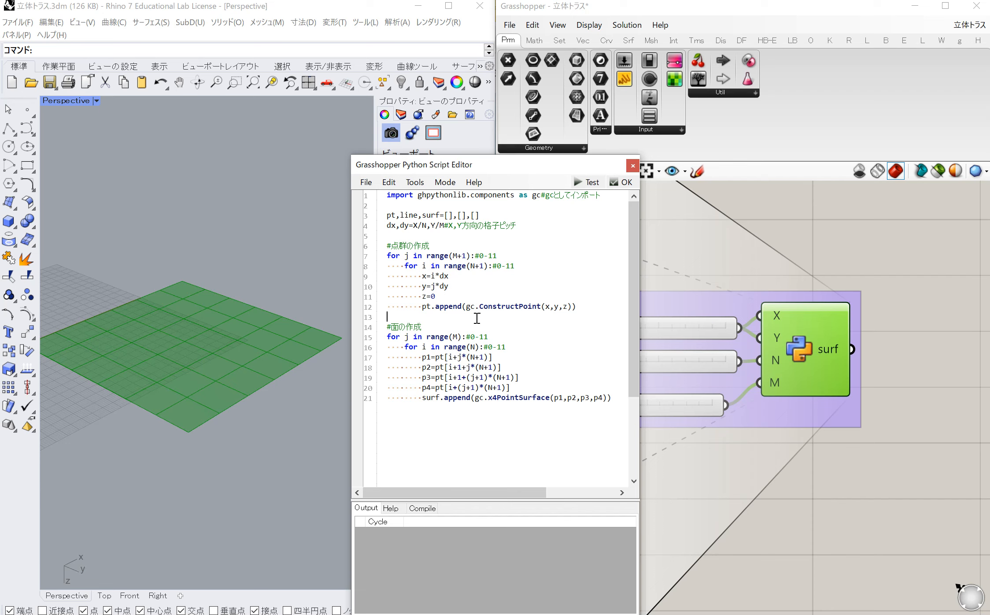
Accept the Python script, close its editor and check the type hint option of the component's X input
left_click(620, 182)
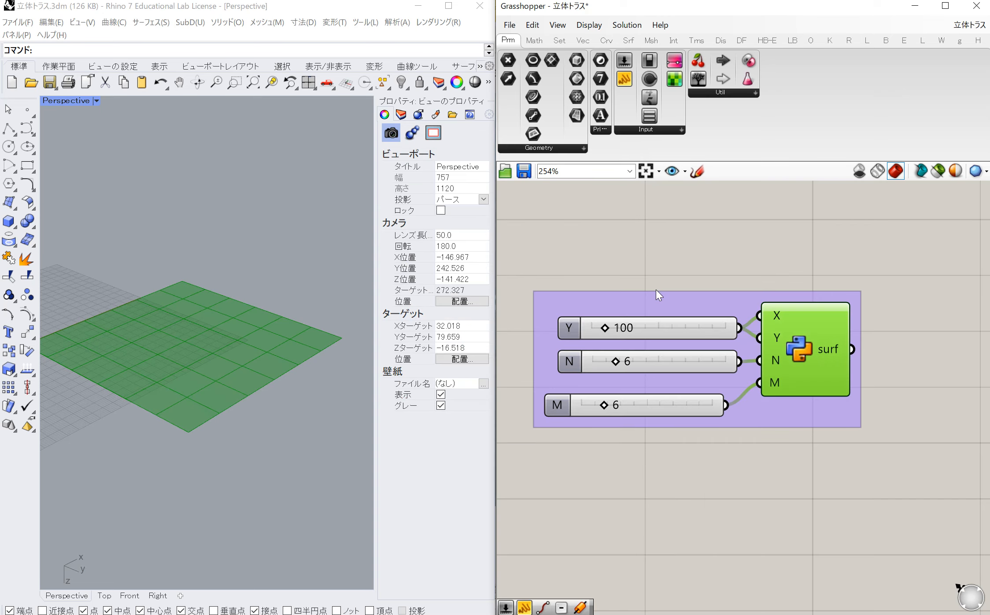
scroll(656, 290, "down", 2)
scroll(845, 347, "up", 5)
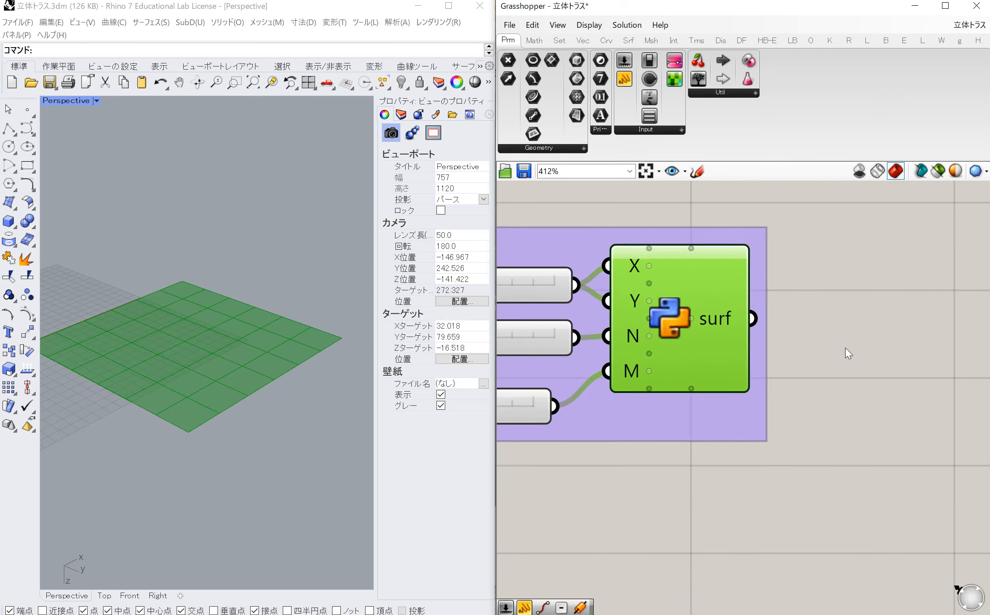
right_click(618, 258)
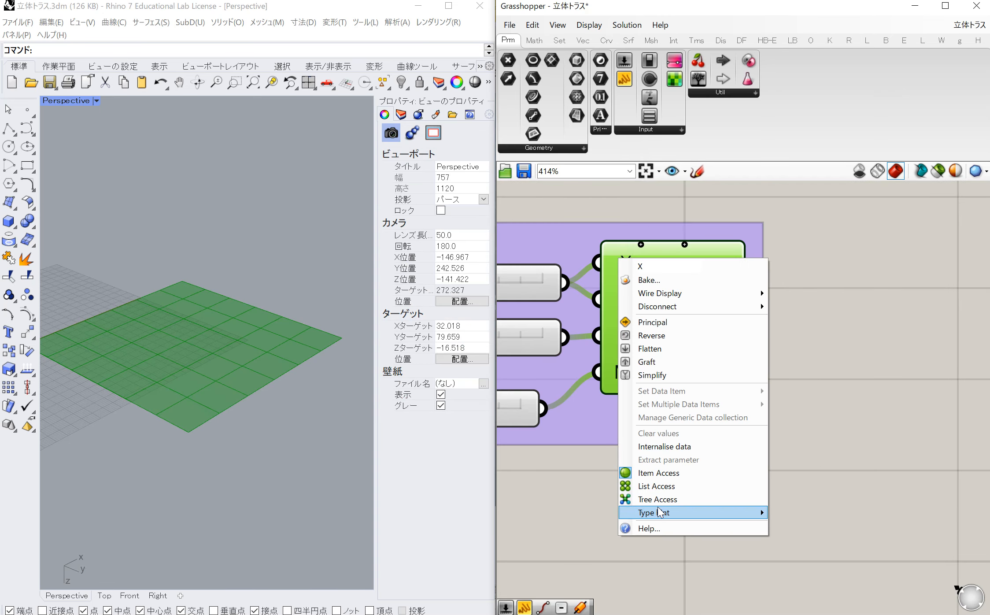
mouse_move(660, 513)
left_click(550, 493)
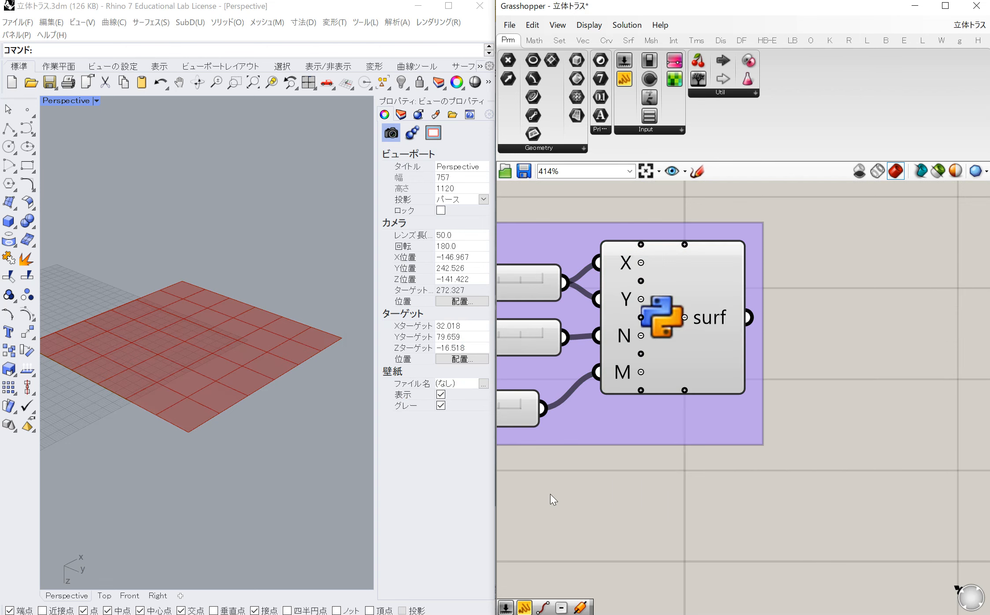
Examine the Y, N and M sliders wired into the Python component's inputs
scroll(758, 411, "down", 3)
scroll(570, 364, "up", 3)
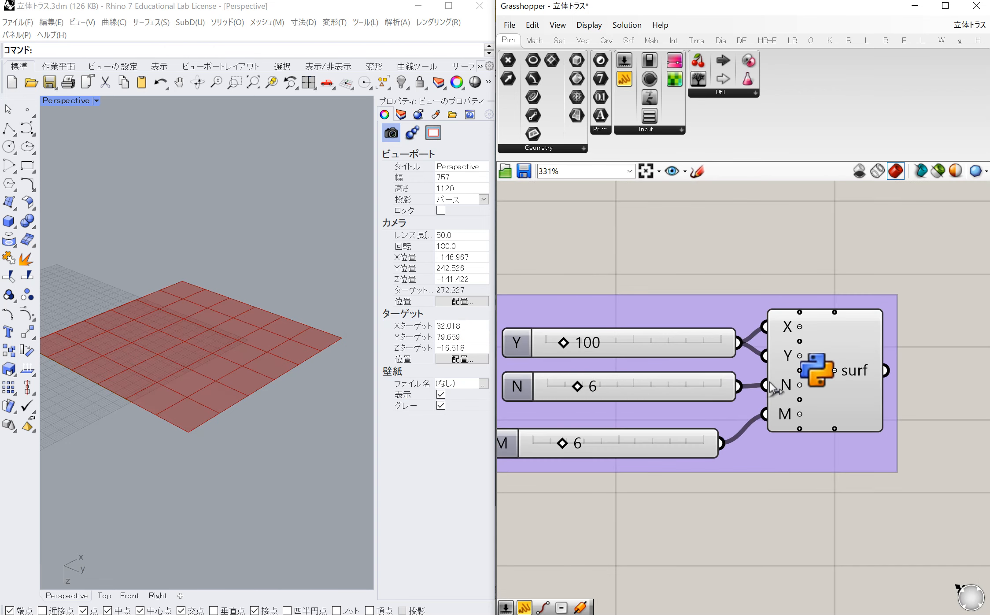
right_click(775, 385)
left_click(649, 339)
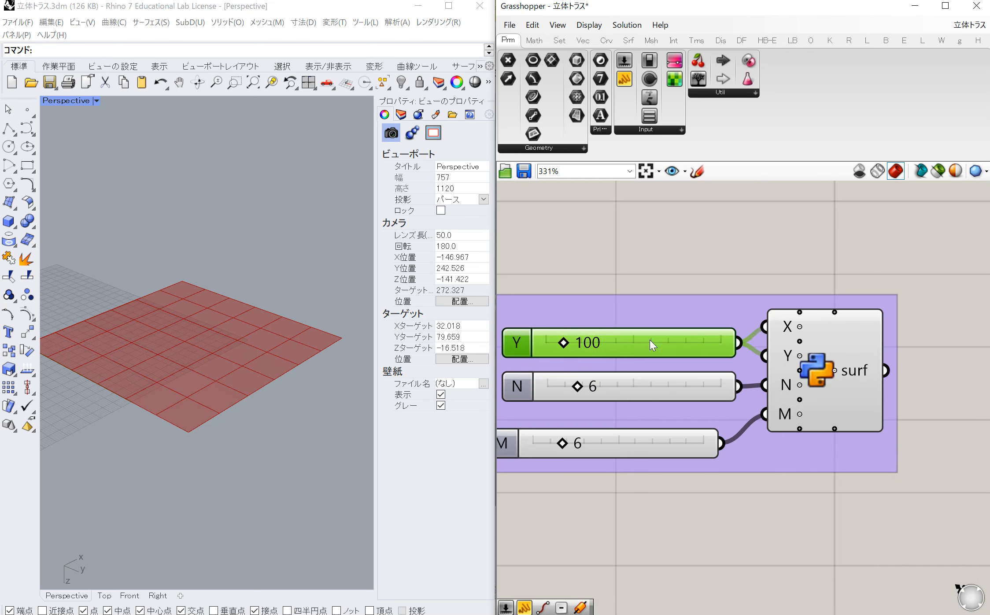
left_click(632, 195)
scroll(596, 366, "down", 3)
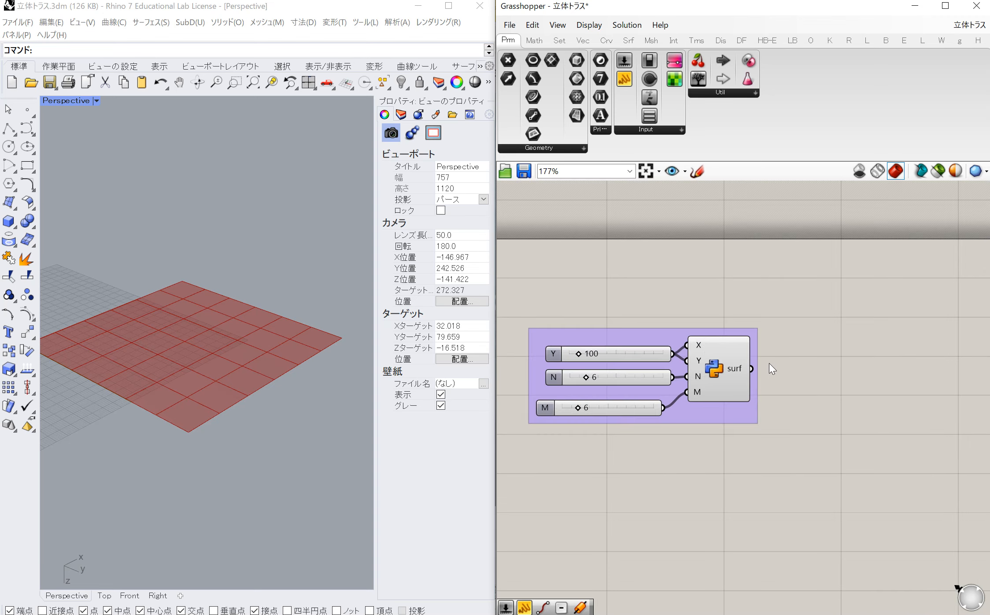
scroll(782, 364, "up", 3)
left_click(611, 350)
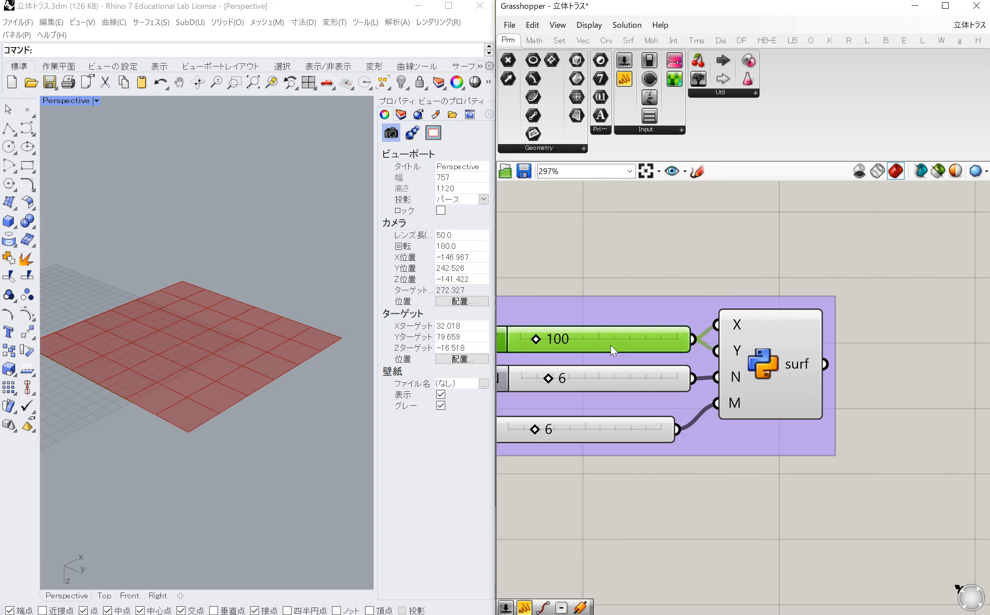
left_click(586, 268)
scroll(587, 268, "down", 3)
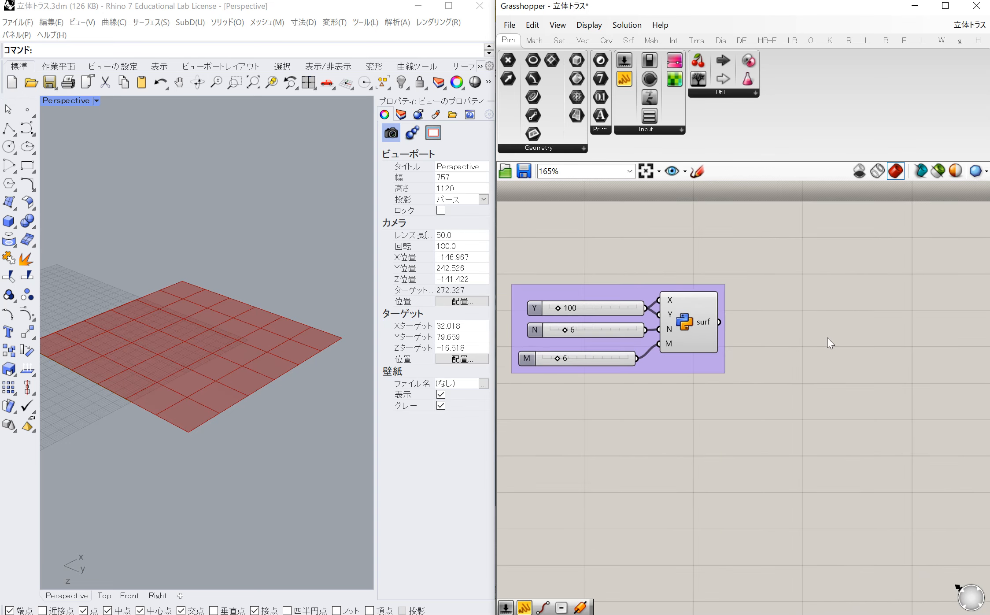
Inspect the options and data of the Python component's surf output
scroll(826, 337, "up", 2)
right_click(662, 319)
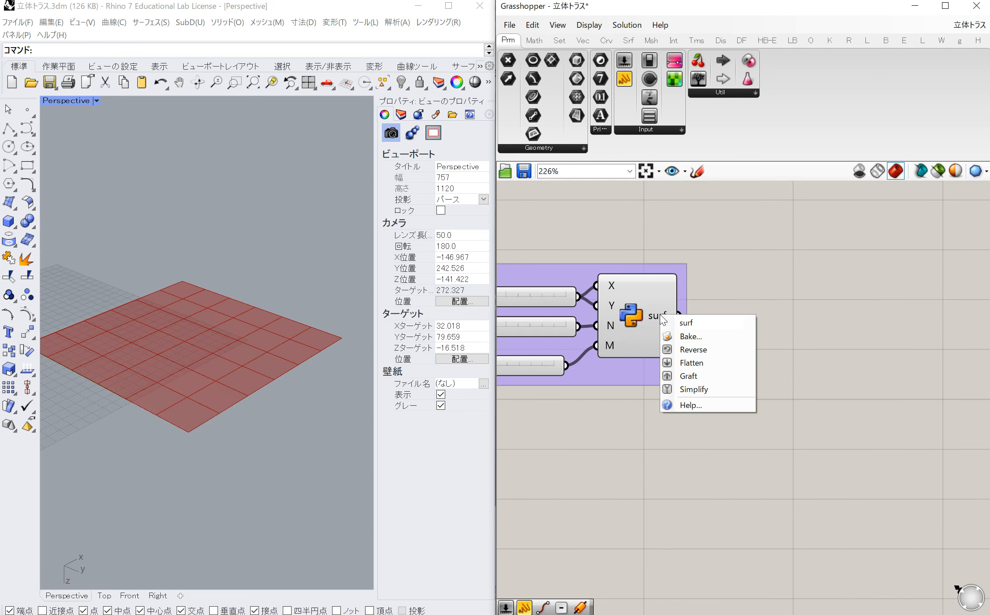
scroll(677, 309, "up", 4)
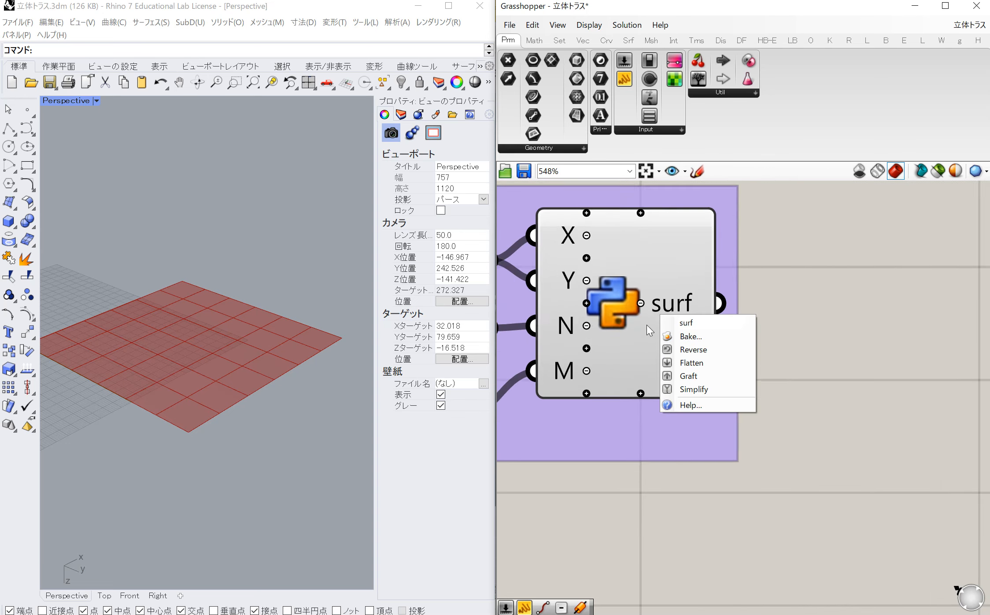
left_click(782, 313)
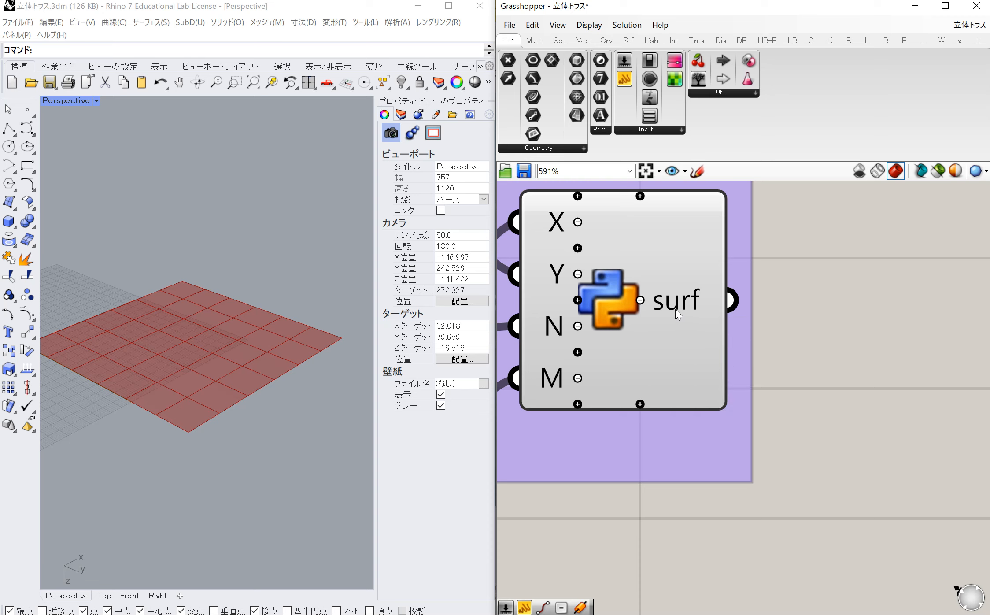
mouse_move(675, 308)
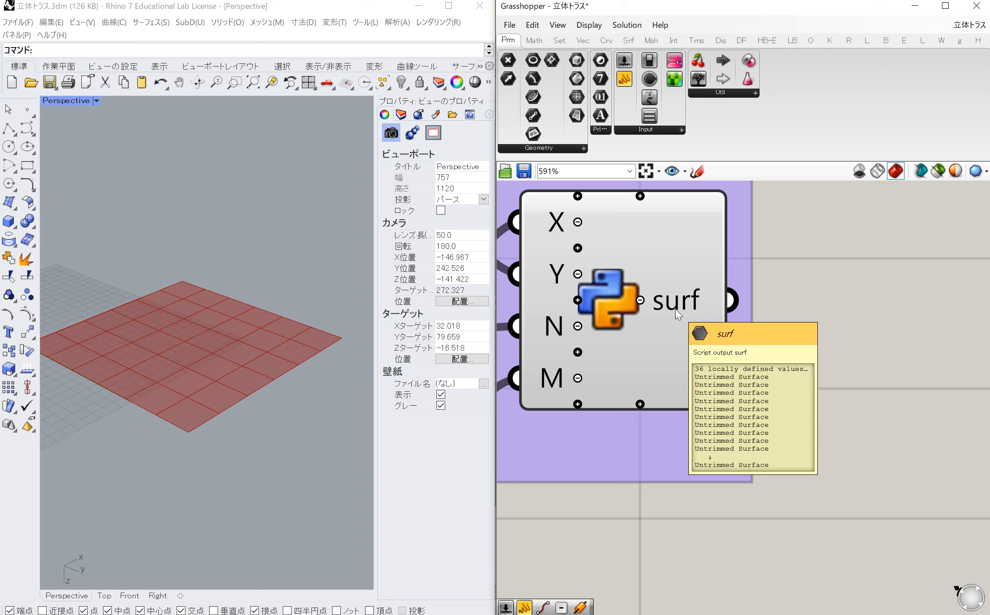
Add a second output to the Python component and rename it ll
left_click(640, 404)
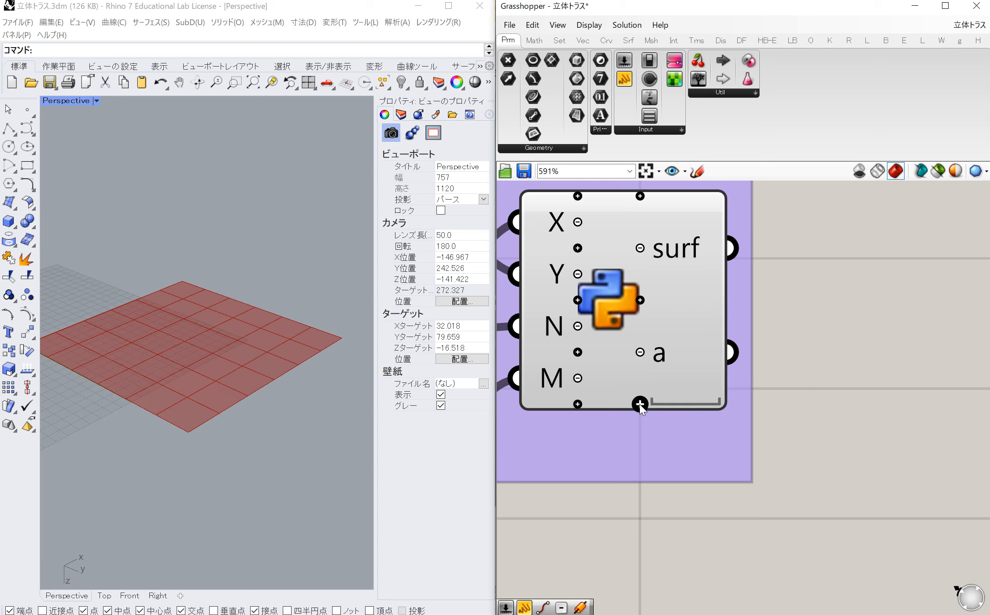
right_click(672, 351)
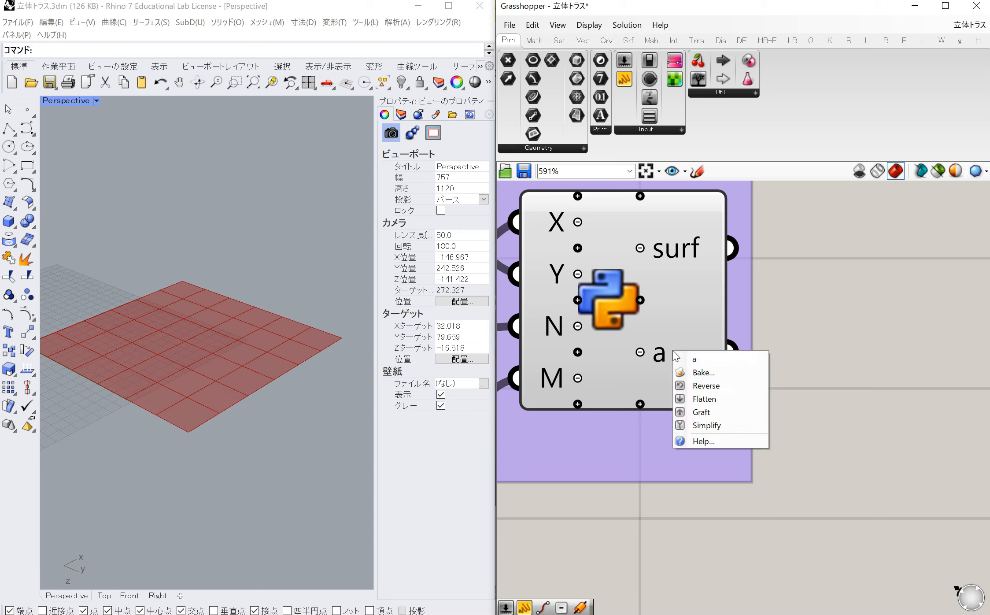
key("BackSpace")
type("ll")
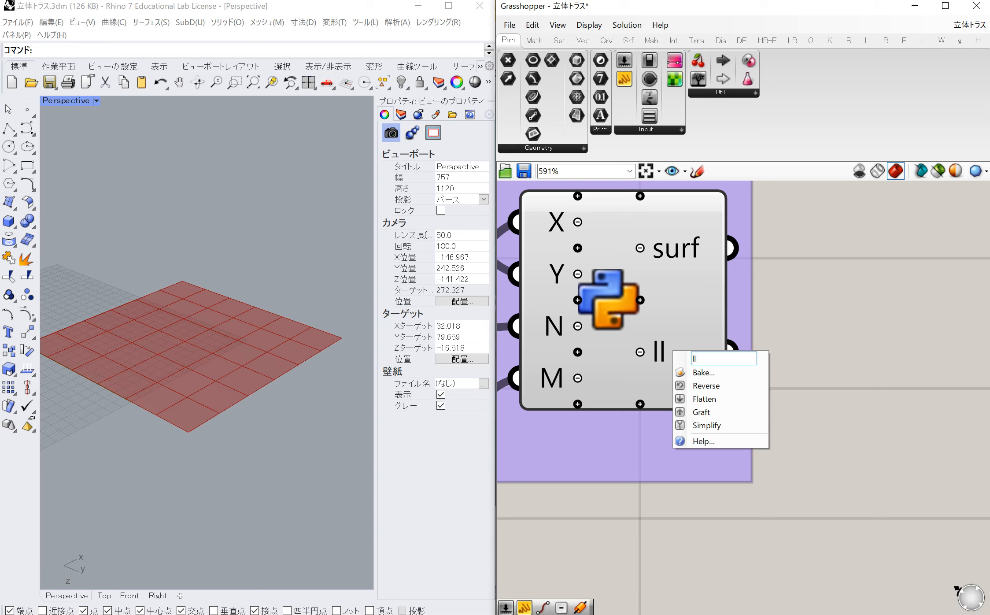
key("Return")
mouse_move(660, 348)
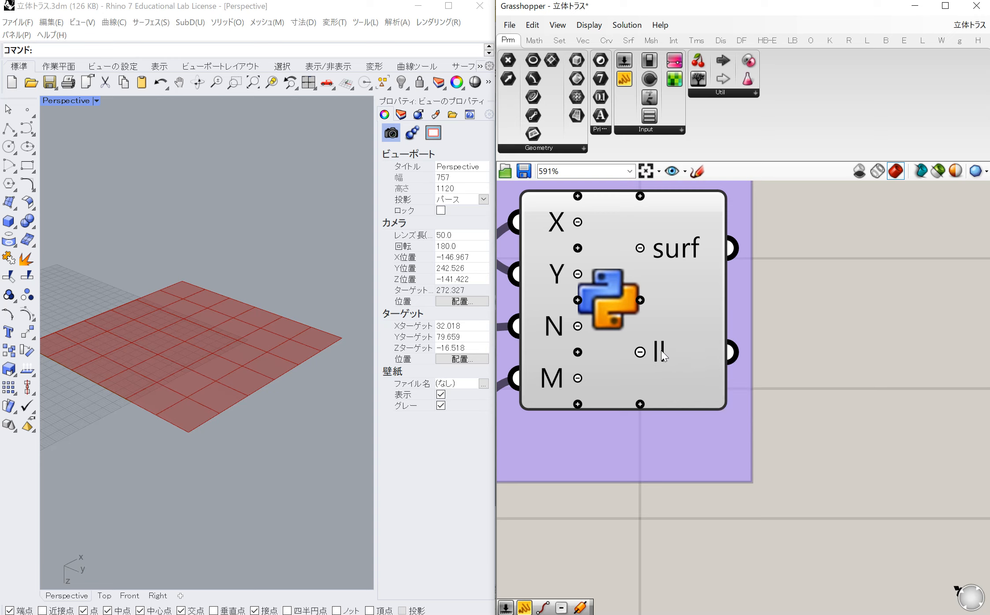
Add one more output to the Python component, and remove both extra outputs so only surf remains
left_click(640, 404)
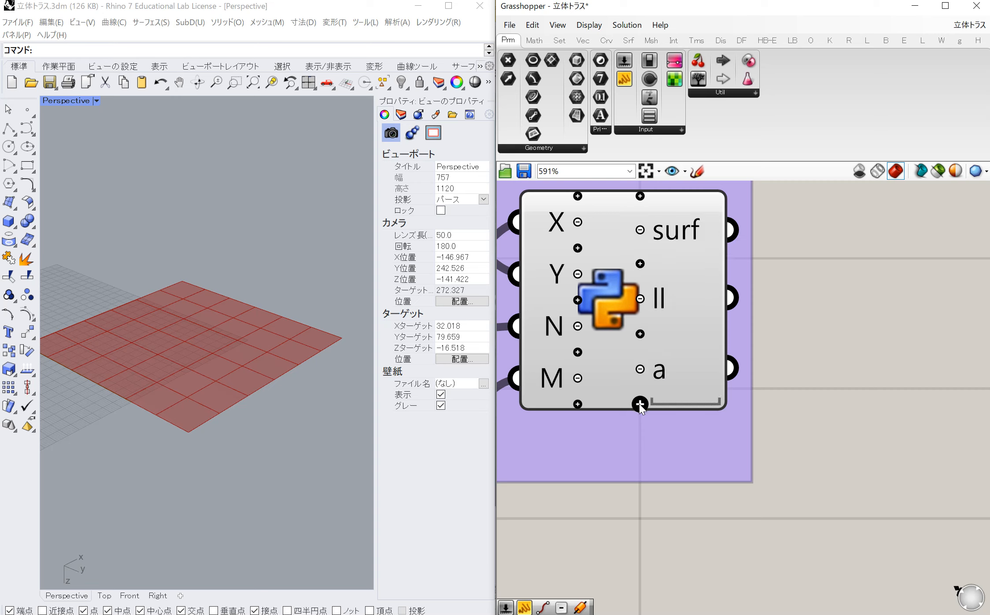
left_click(640, 369)
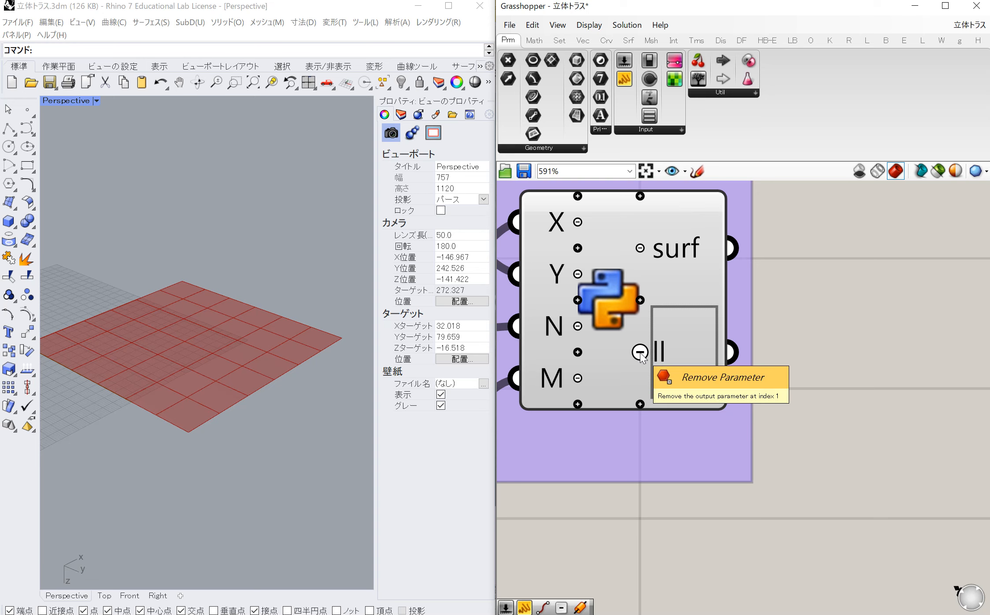
left_click(639, 353)
scroll(682, 304, "down", 1)
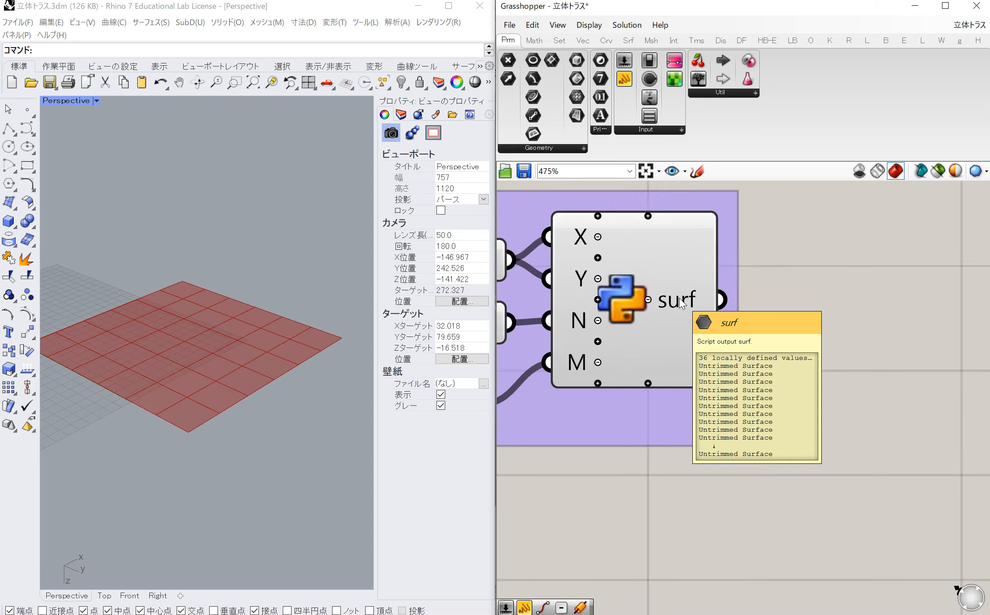
Add a Deconstruct Brep component beside the Python component and connect the surf output to its B input
scroll(681, 301, "down", 3)
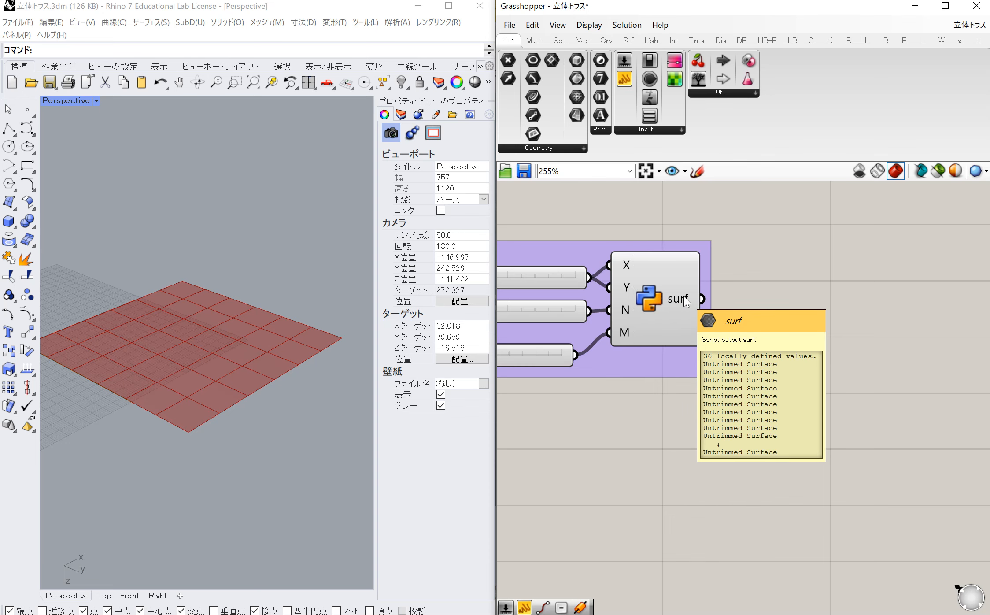
scroll(662, 296, "down", 1)
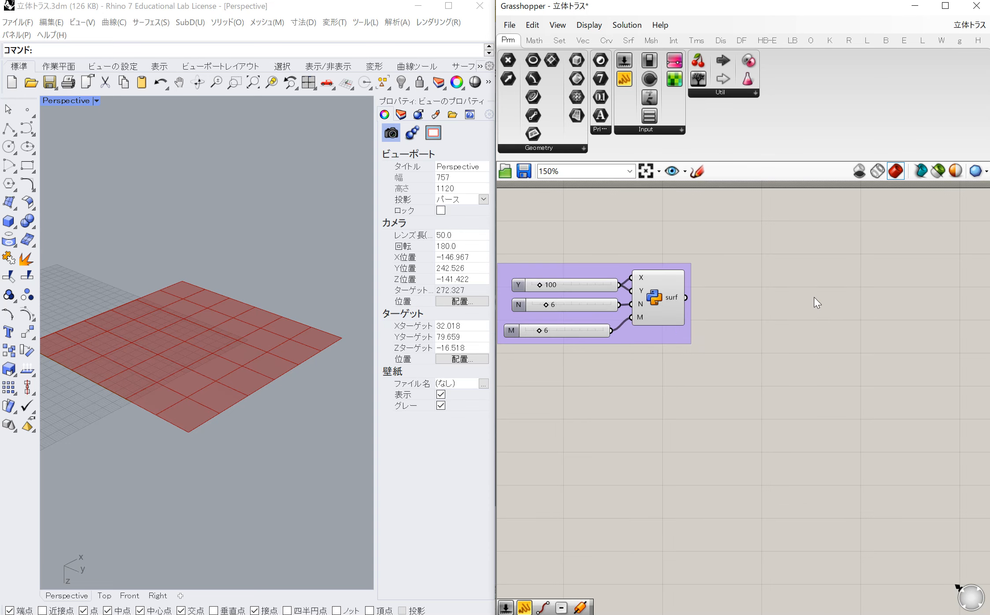
double_click(735, 325)
type("B")
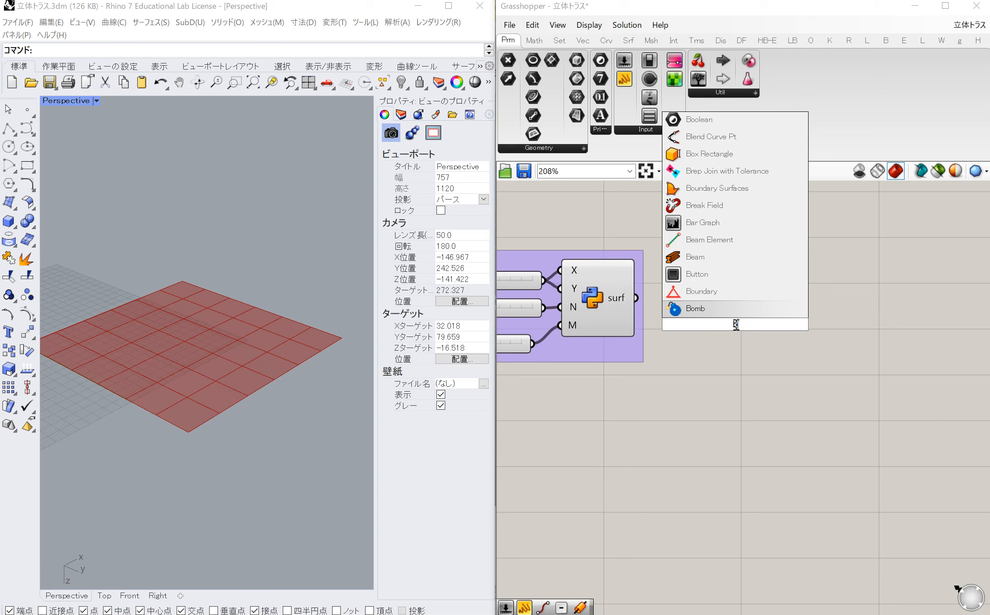
key("BackSpace")
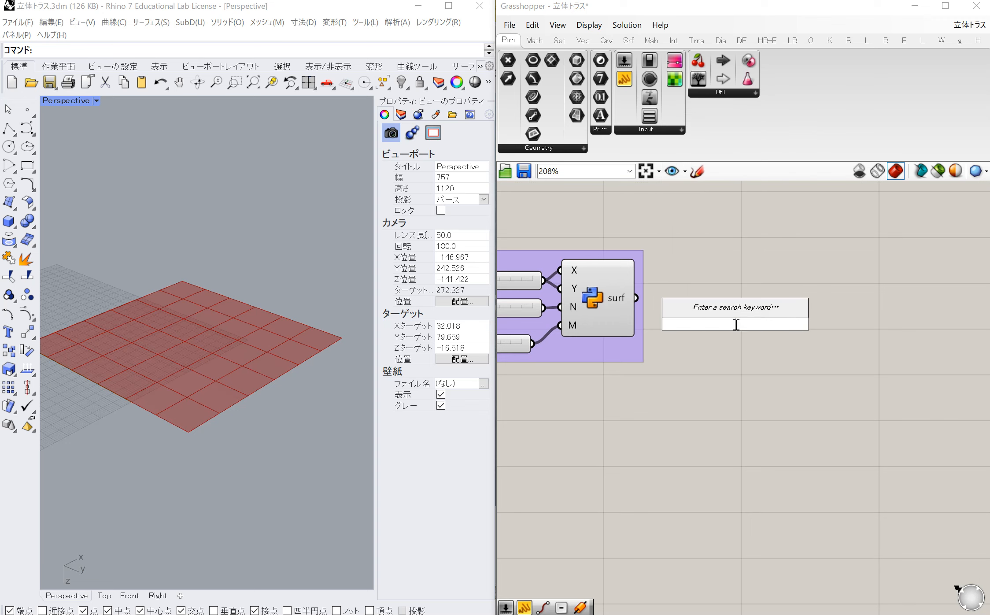
type("de")
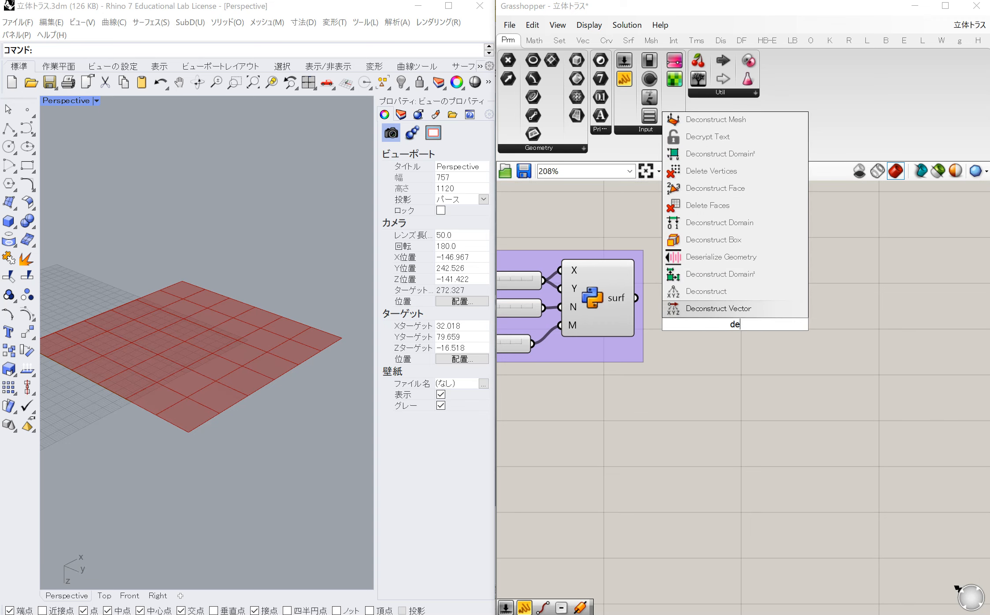
type("con")
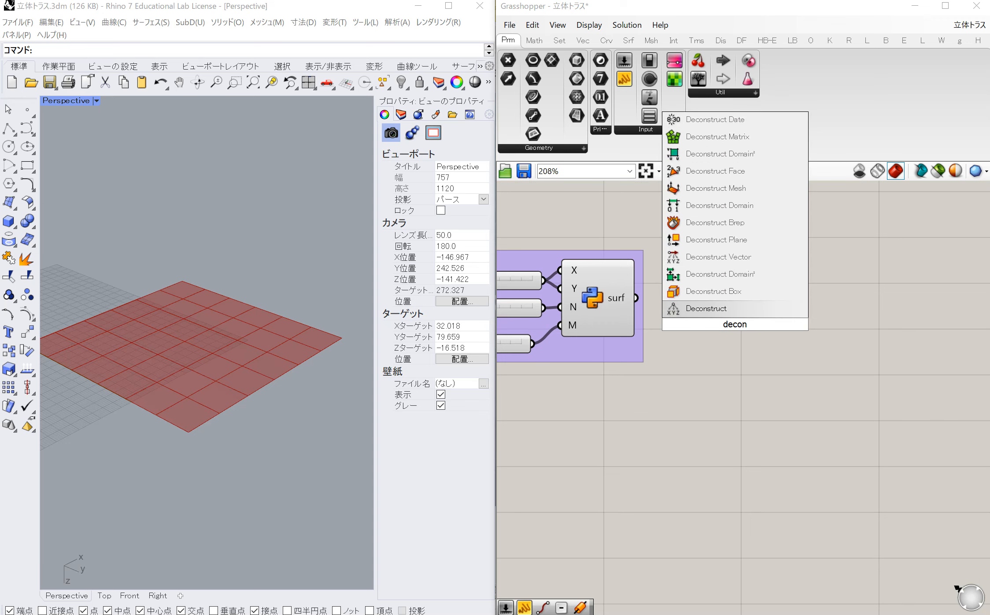
key("Up")
key("Up")
key("Up")
key("Return")
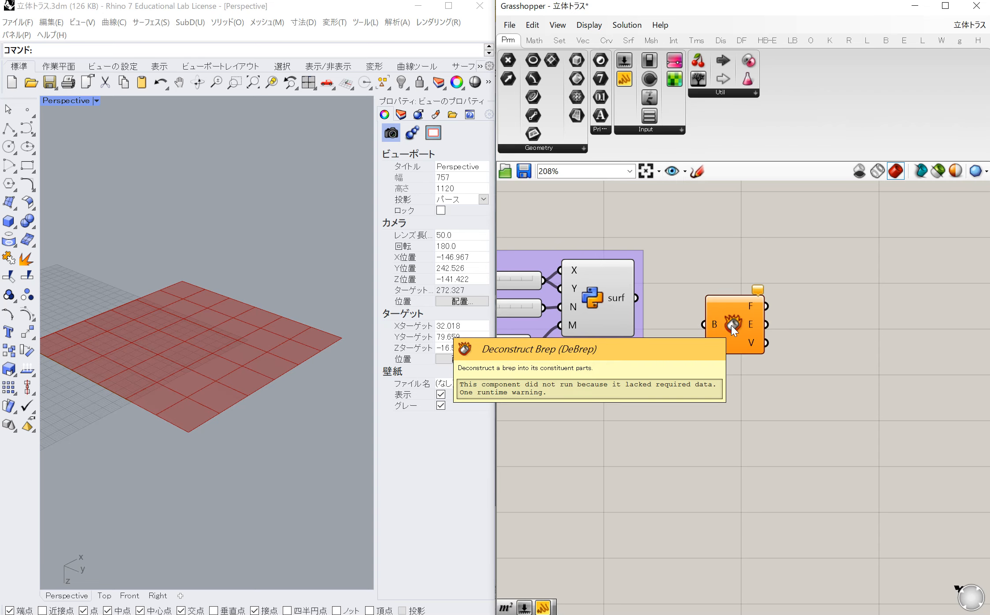
left_click_drag(730, 325, 636, 297)
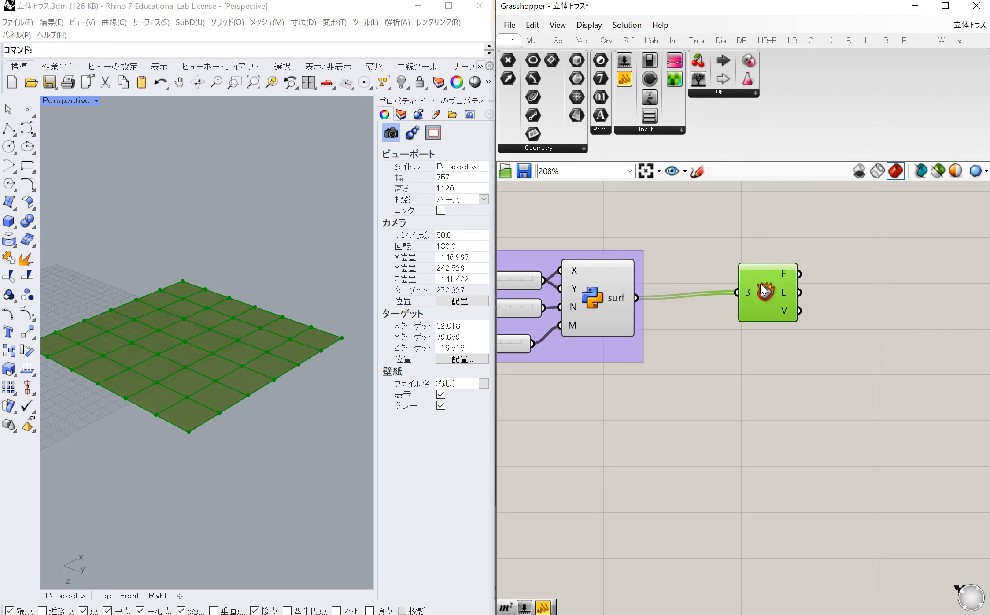
Add an Area component beside the Deconstruct Brep component, roughly level with its F output
scroll(881, 280, "down", 5)
scroll(825, 277, "up", 6)
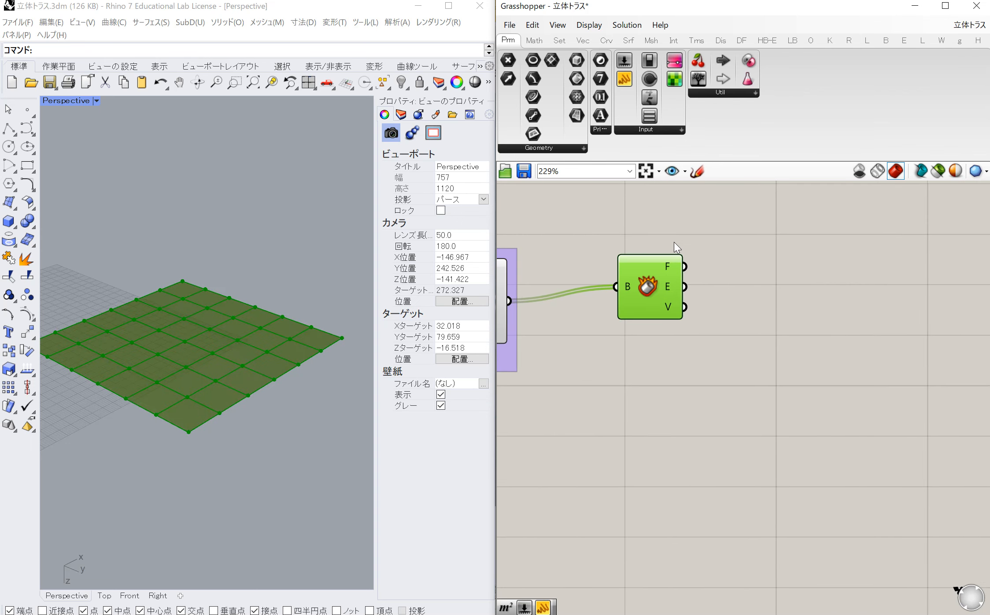
double_click(807, 289)
type("ar")
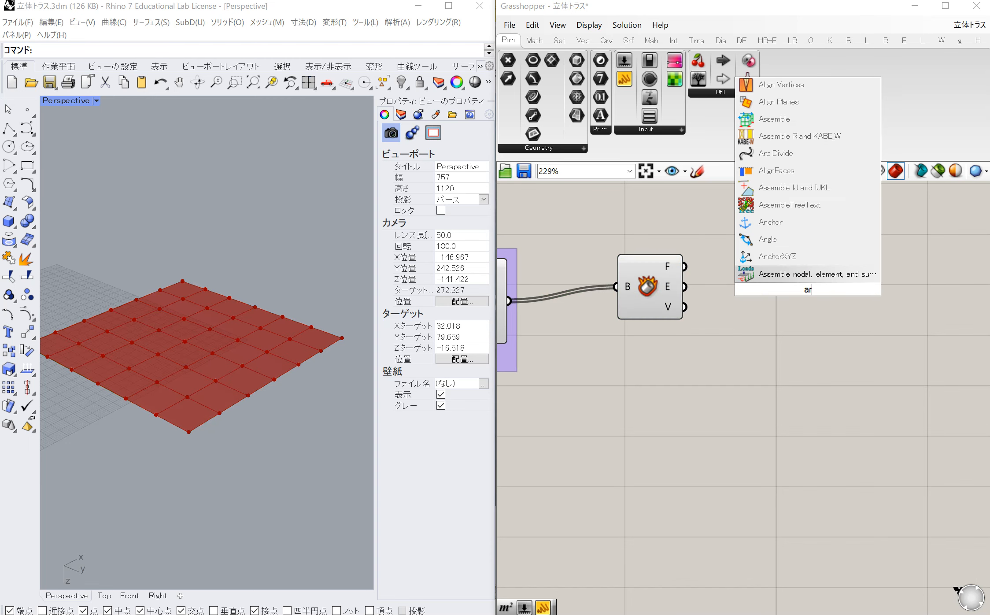
type("ea")
key("Return")
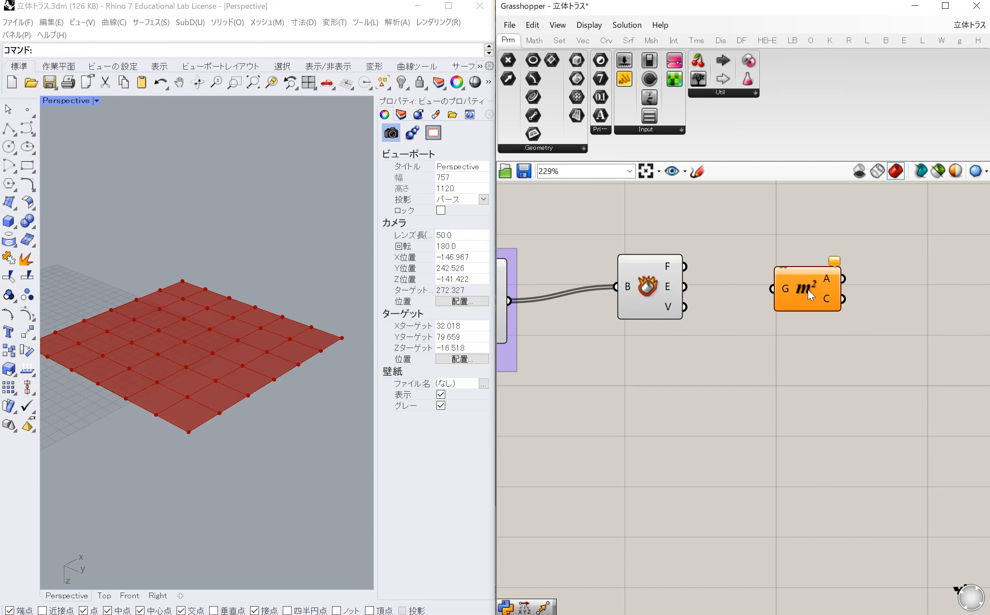
left_click_drag(803, 289, 804, 277)
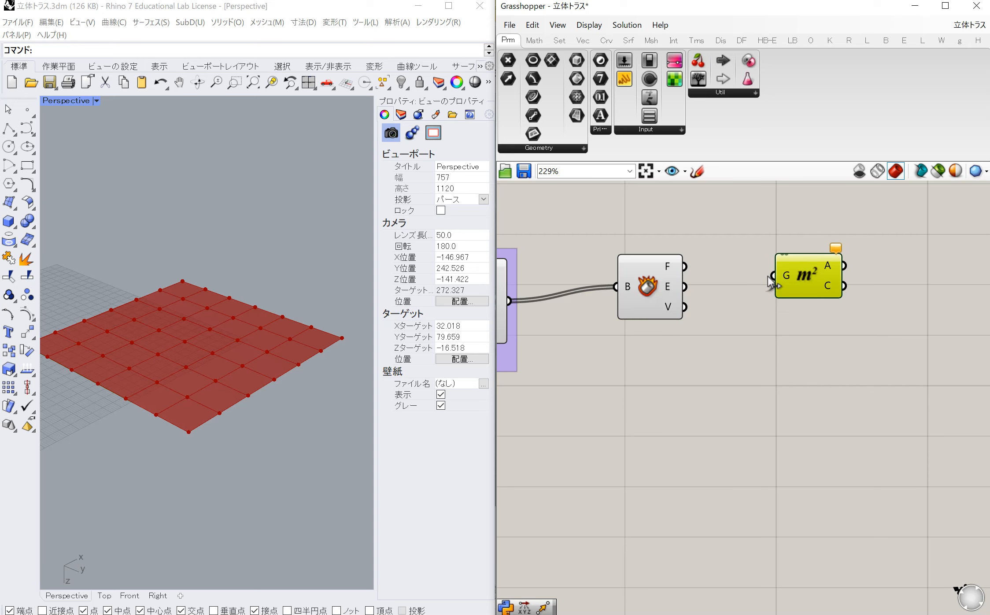
Connect the Deconstruct Brep's F output to the Area's G input and align the Area component so the wire runs straight
left_click_drag(767, 275, 683, 266)
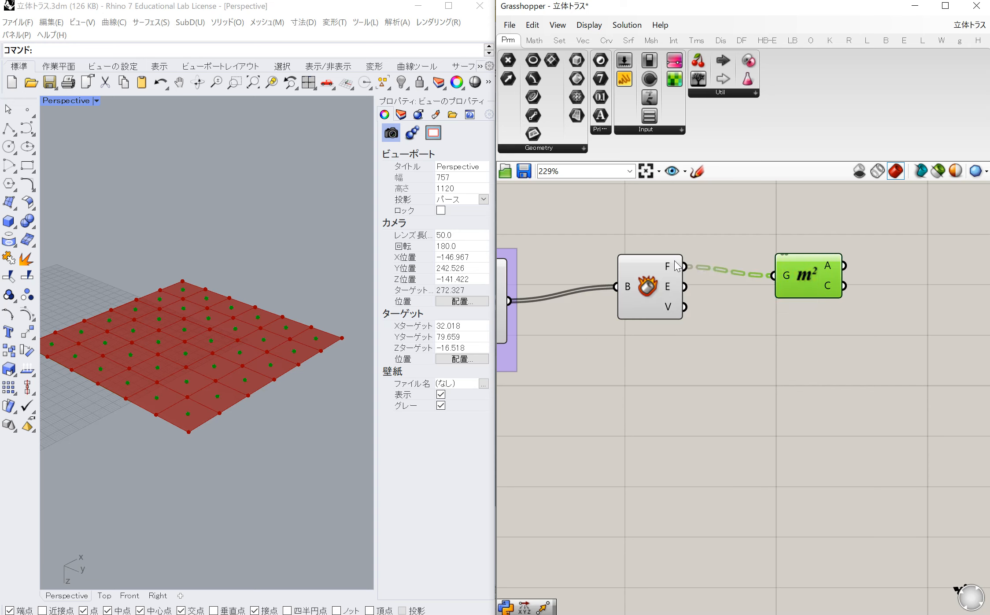
mouse_move(677, 265)
left_click_drag(800, 280, 792, 271)
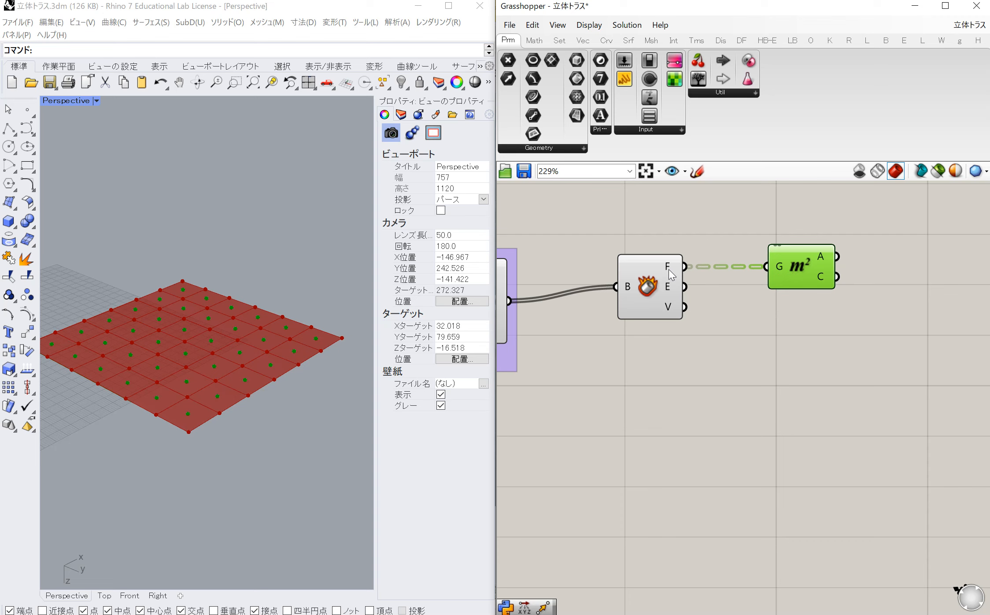
scroll(668, 269, "down", 2)
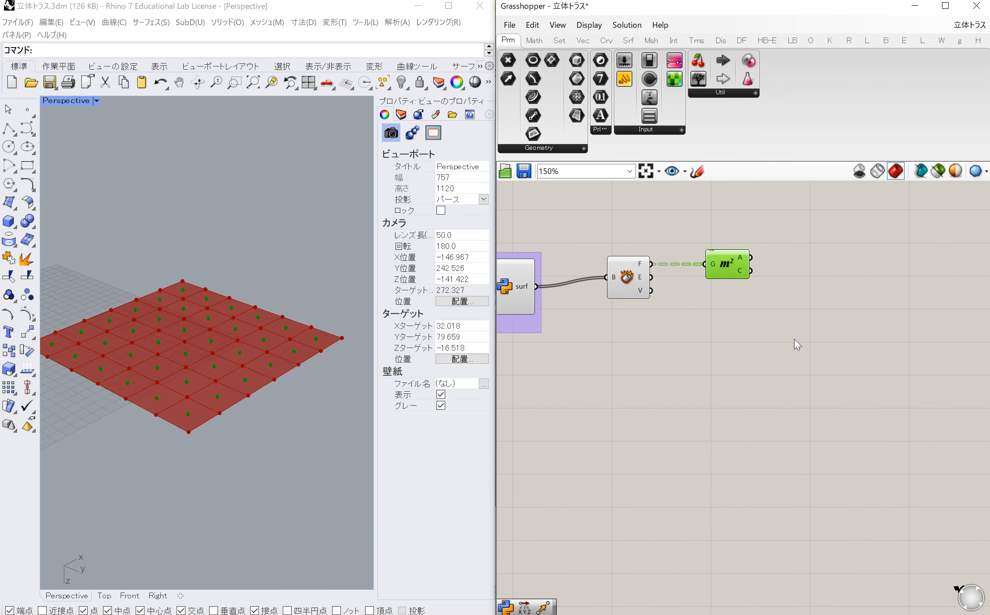
Add a Move component beside the Area component and connect the Area's C output to its G input
double_click(795, 339)
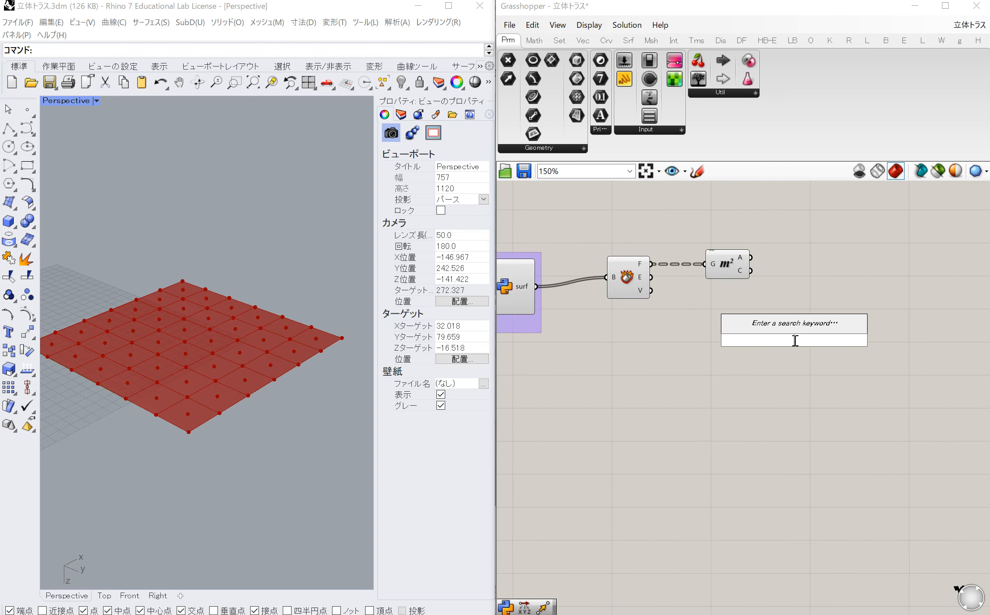
type("mo")
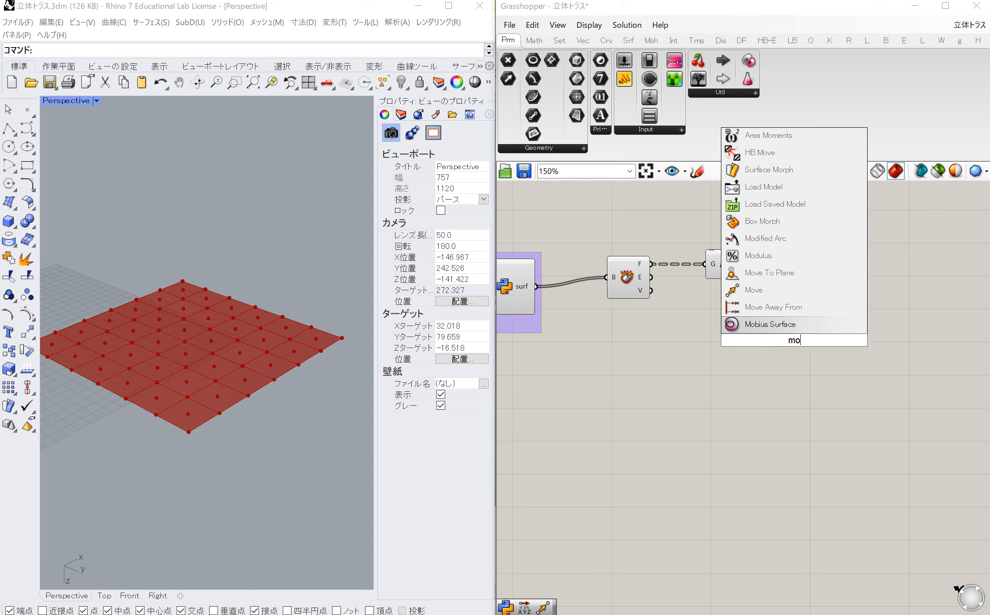
type("ve")
key("Return")
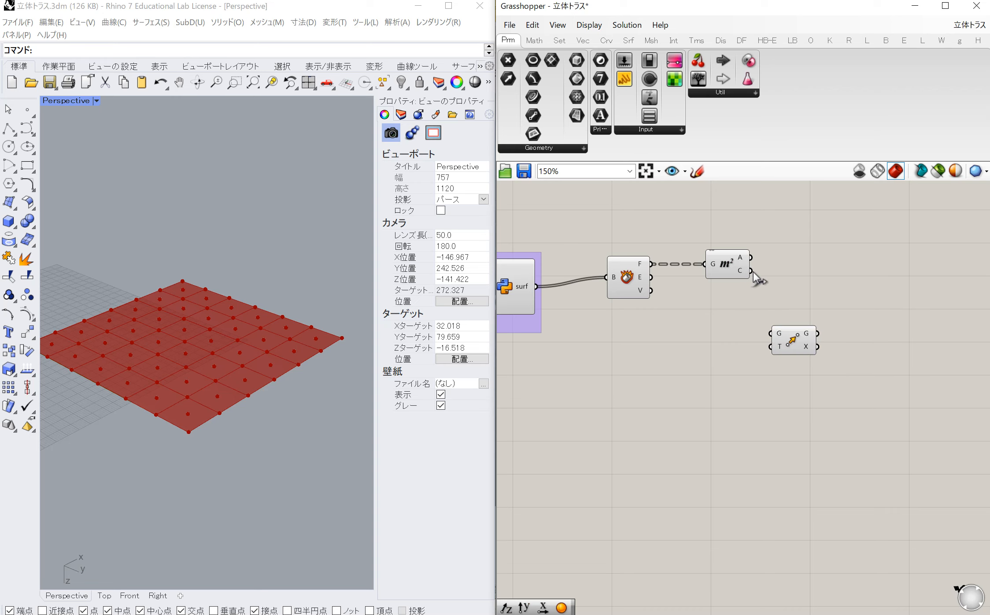
left_click_drag(751, 270, 835, 322)
Add a Unit Z component, connect its V output to the Move's T input, and place it just before the Move component
double_click(730, 339)
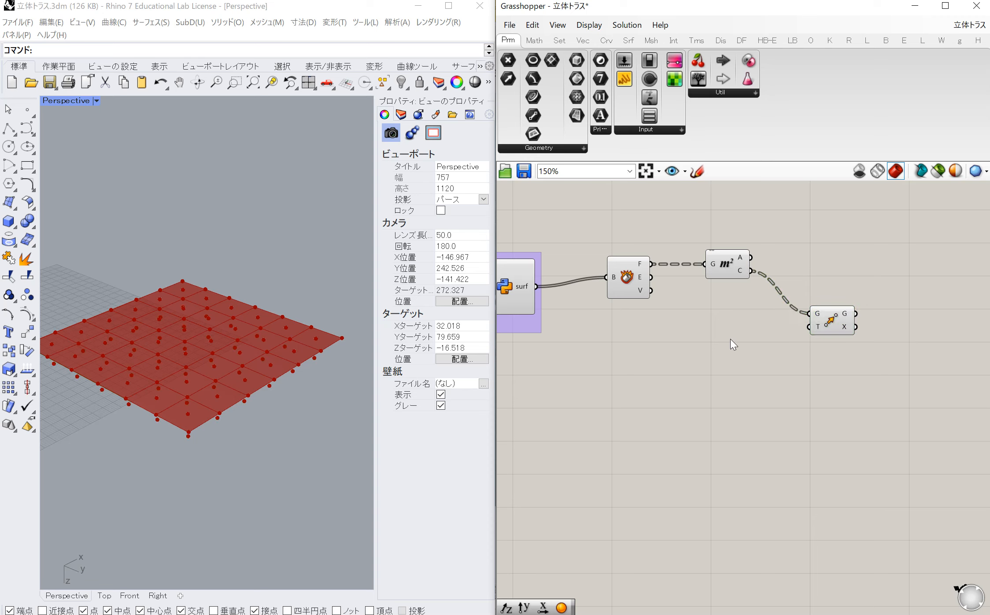
type("uni")
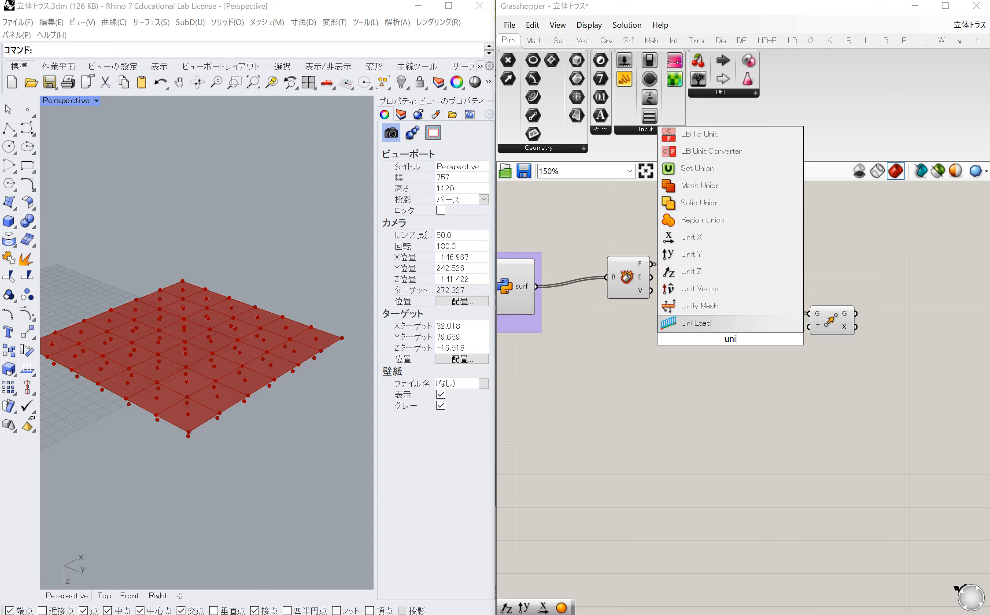
type("t")
key("Up")
key("Return")
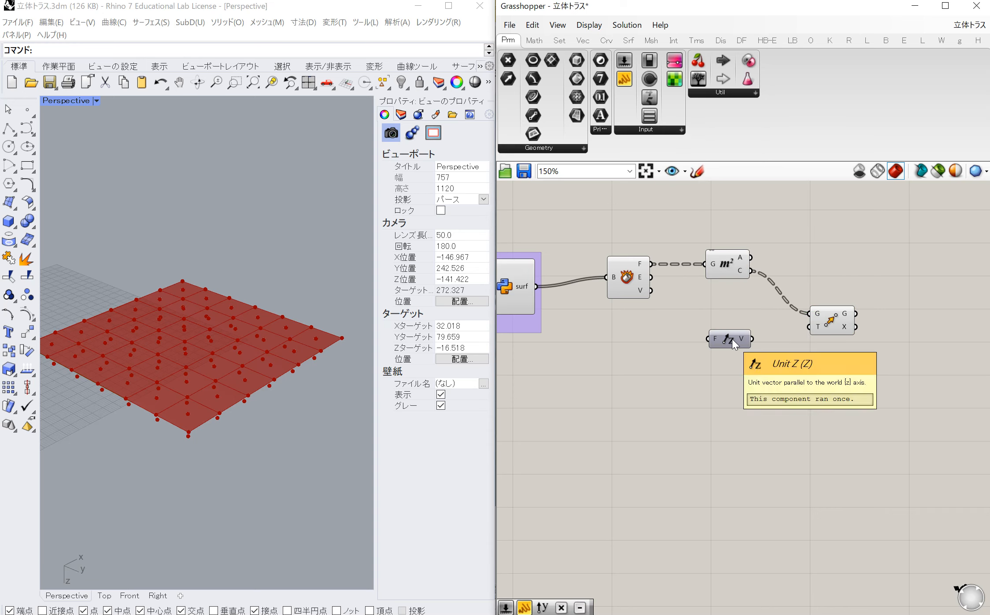
left_click_drag(752, 338, 808, 327)
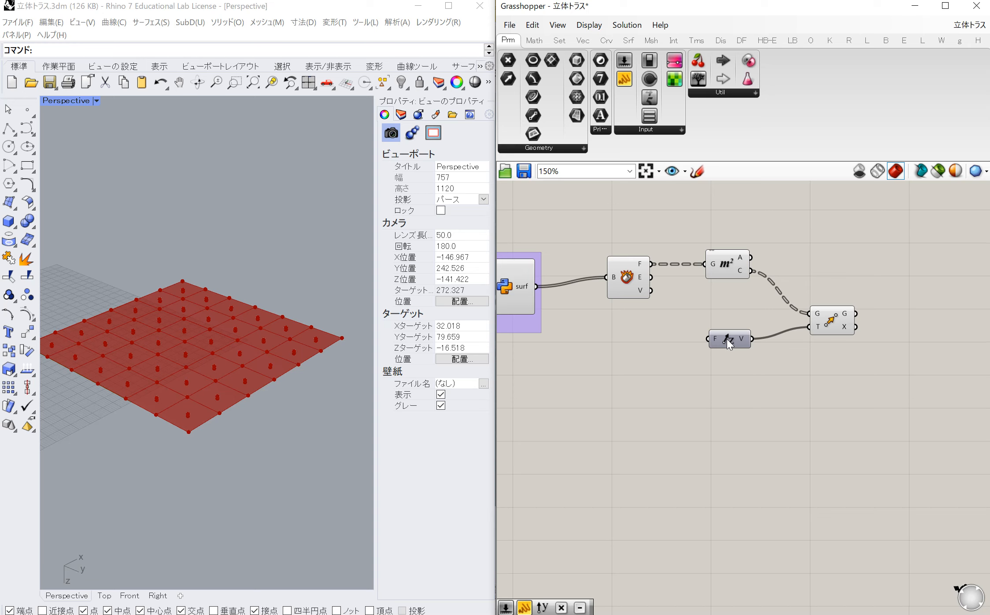
left_click_drag(727, 338, 744, 333)
left_click(835, 320)
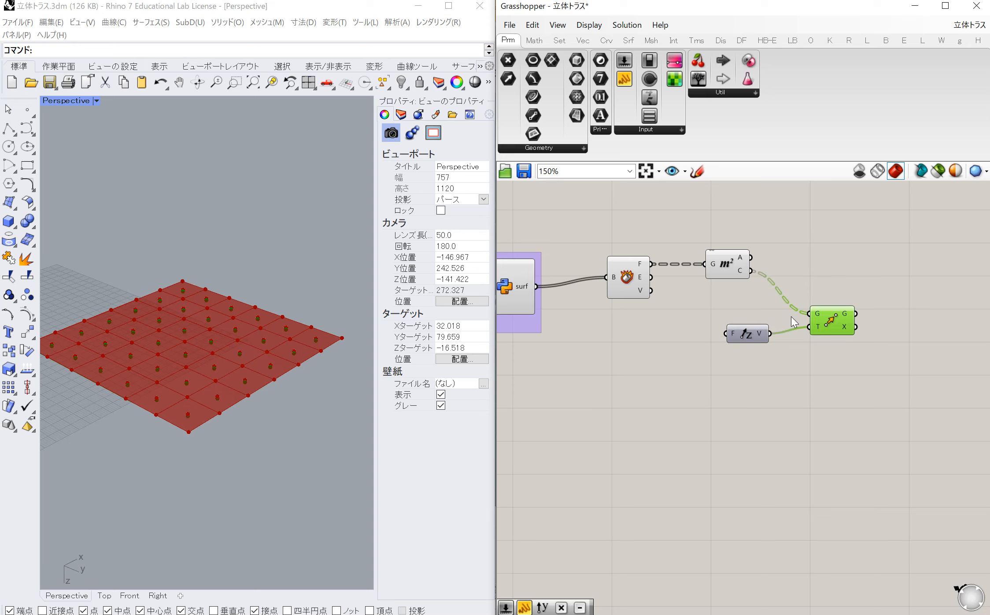
Add a number slider set to -17, connect it to the Unit Z's F input, and align it beside the Unit Z component
double_click(633, 383)
type("-1")
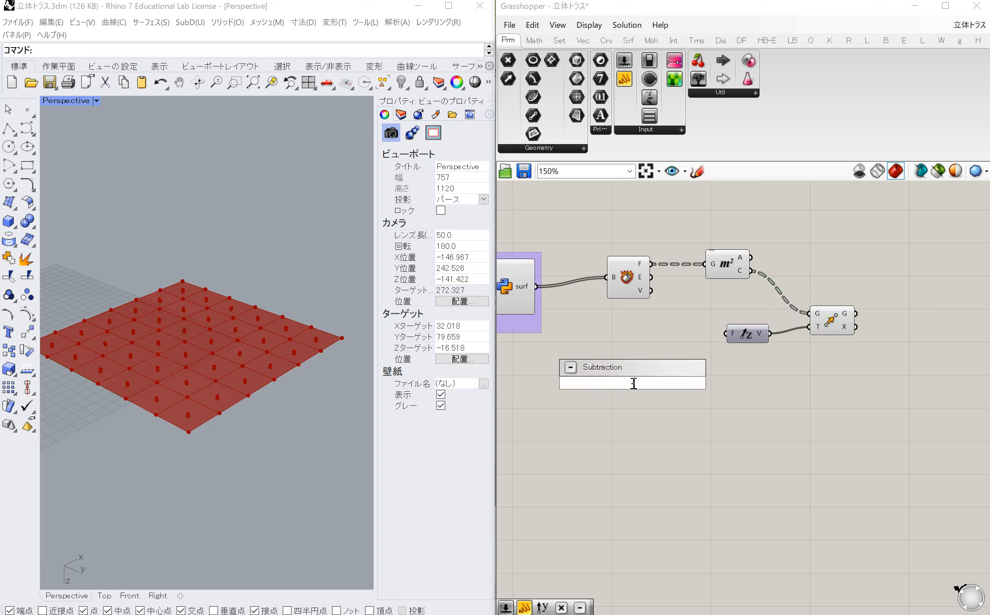
type("7.")
key("Return")
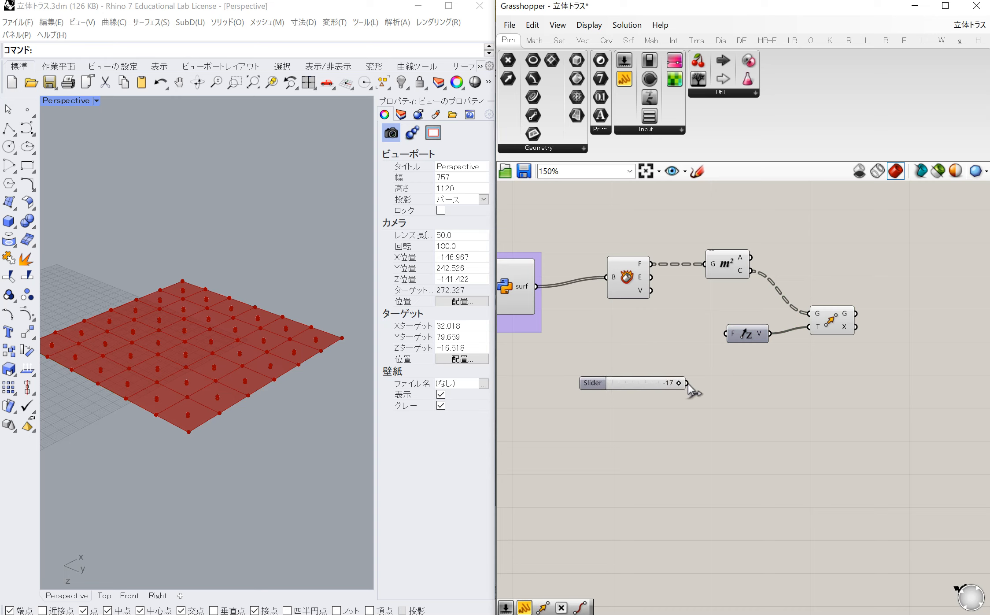
left_click_drag(687, 382, 726, 334)
left_click_drag(620, 382, 636, 333)
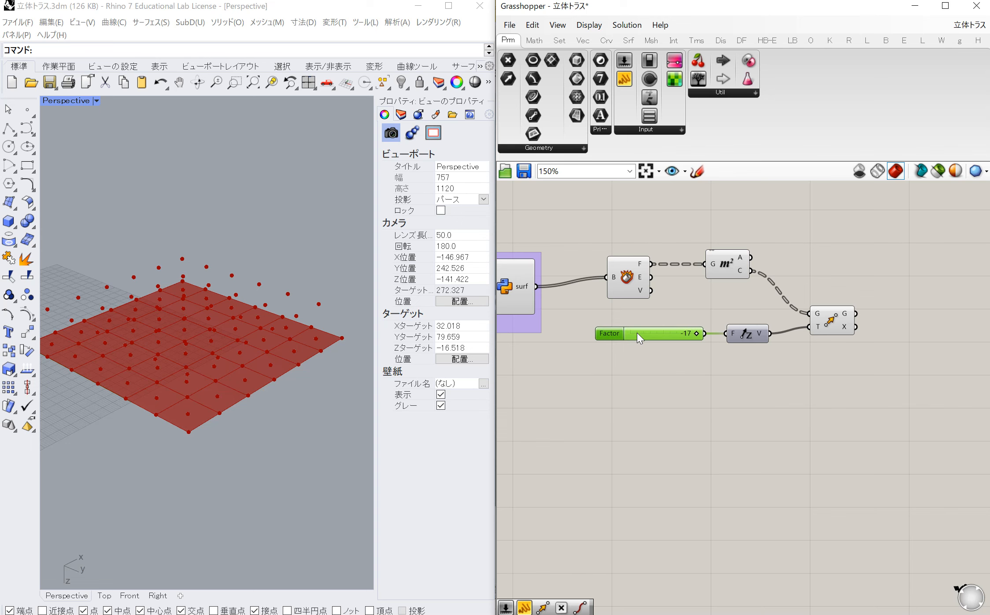
Examine the moved centroid points relative to the surface grid from a low angle and from a steeper angle
left_click(197, 82)
left_click_drag(219, 320, 226, 527)
key("Escape")
scroll(218, 451, "down", 16)
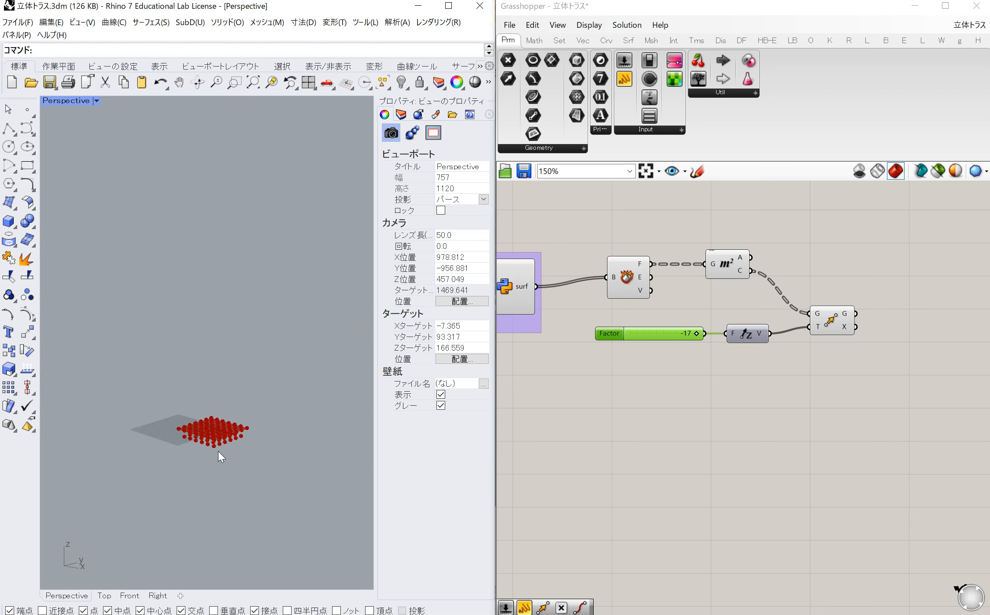
scroll(218, 451, "up", 12)
left_click(788, 388)
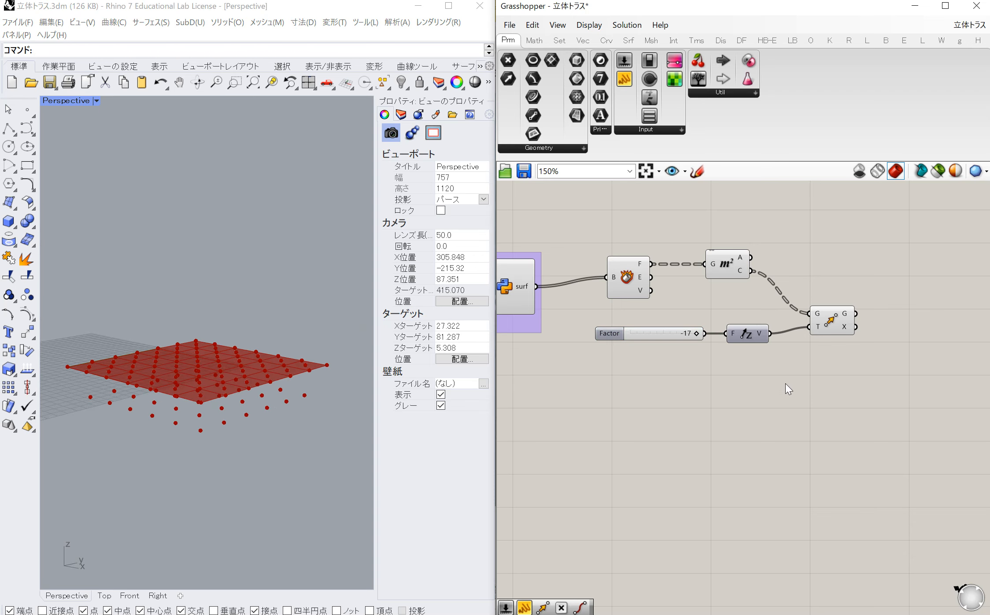
left_click(826, 328)
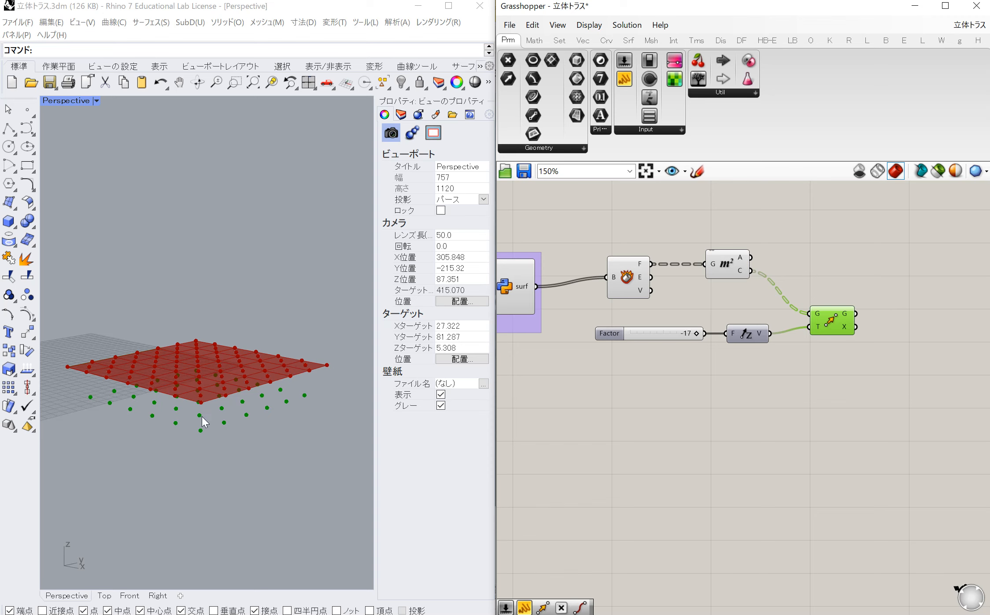
left_click(707, 414)
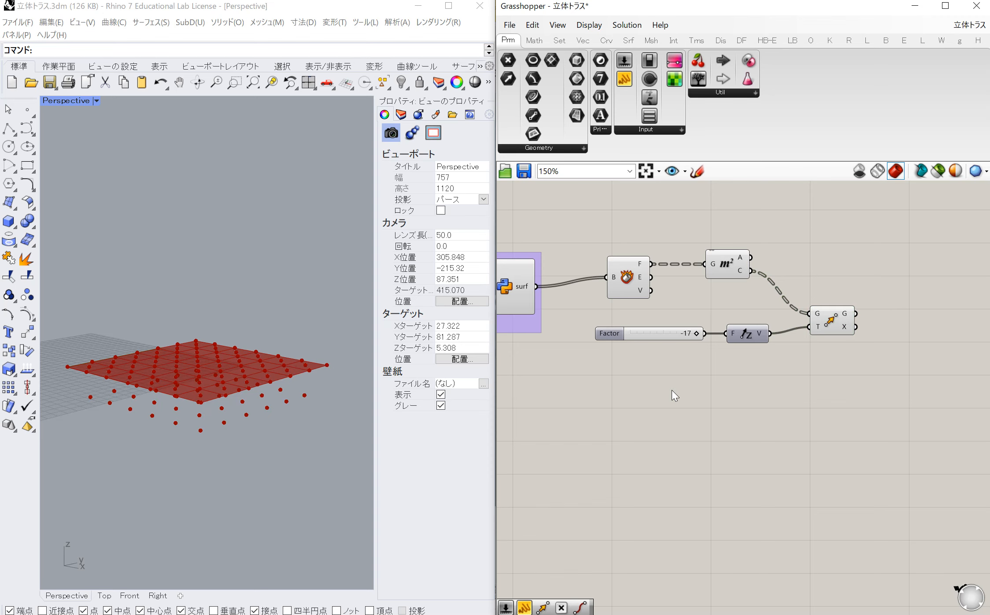
scroll(608, 342, "down", 2)
scroll(813, 353, "up", 2)
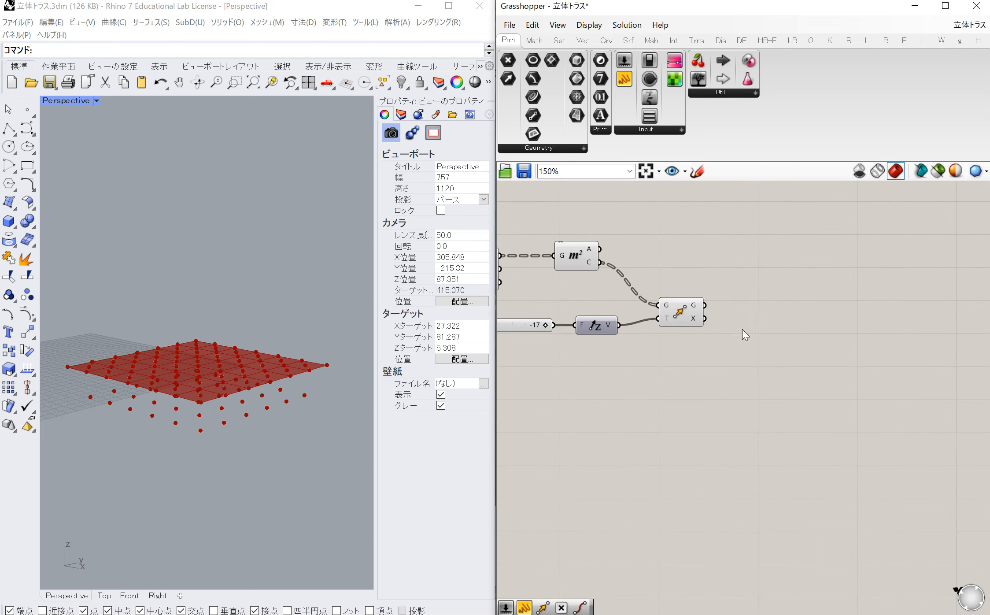
left_click(198, 82)
left_click_drag(201, 224, 223, 267)
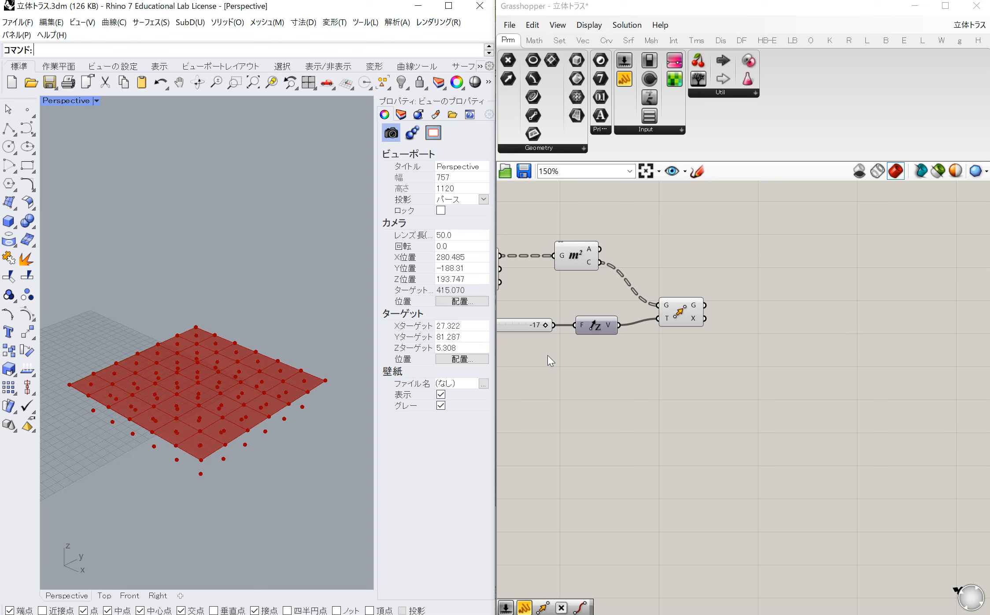
Add a Flatten Tree component beyond the Move component and connect the Move's G output to its T input
scroll(716, 363, "down", 2)
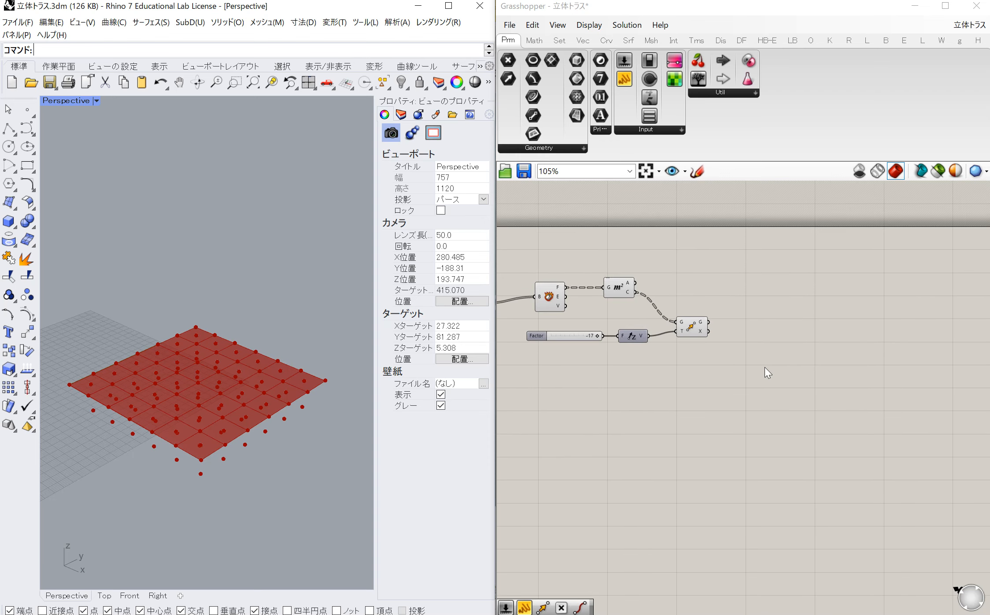
scroll(764, 366, "up", 1)
left_click(733, 386)
double_click(733, 386)
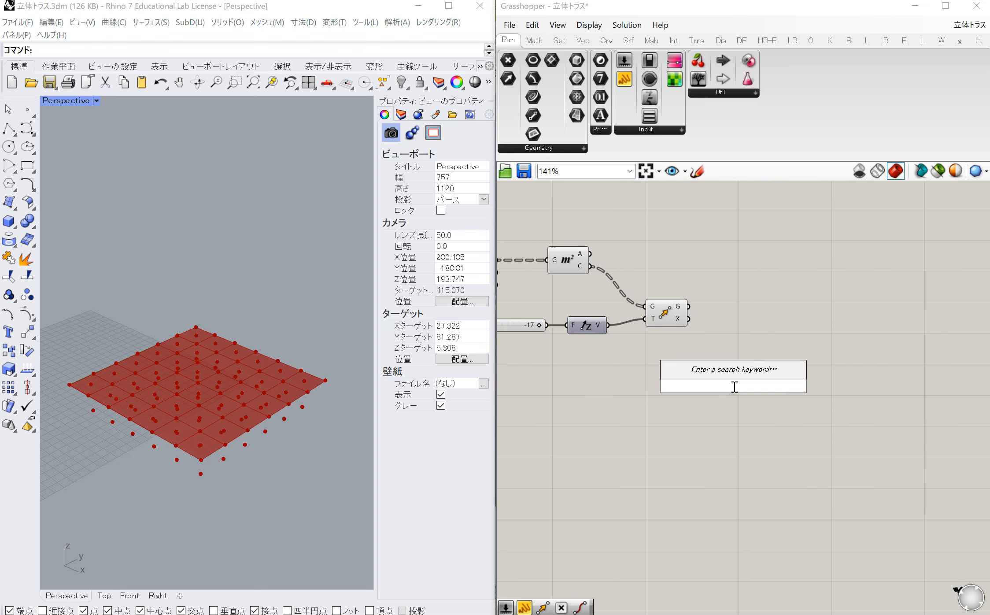
type("f")
key("Return")
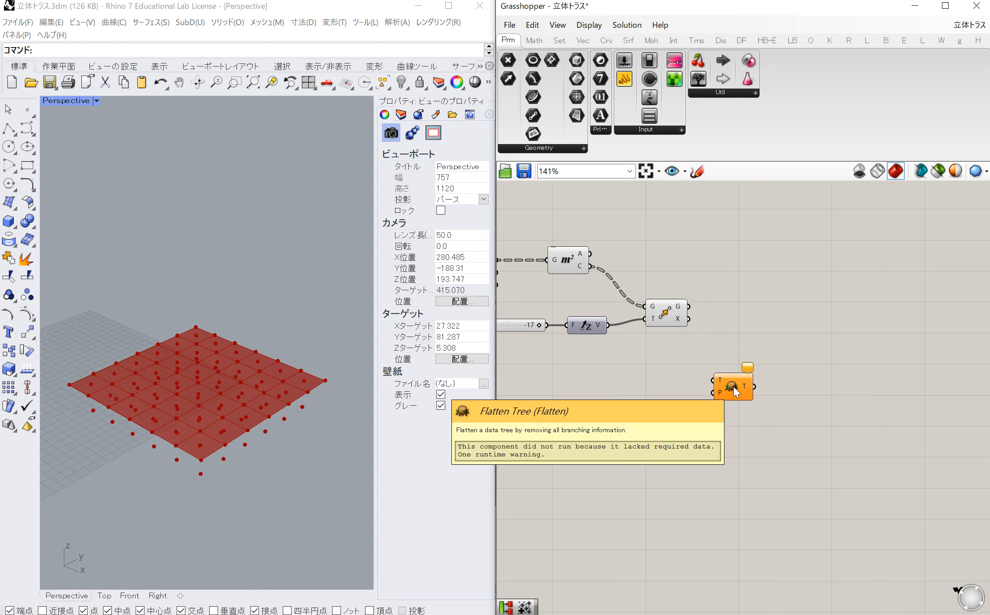
scroll(734, 386, "up", 1)
left_click(661, 302)
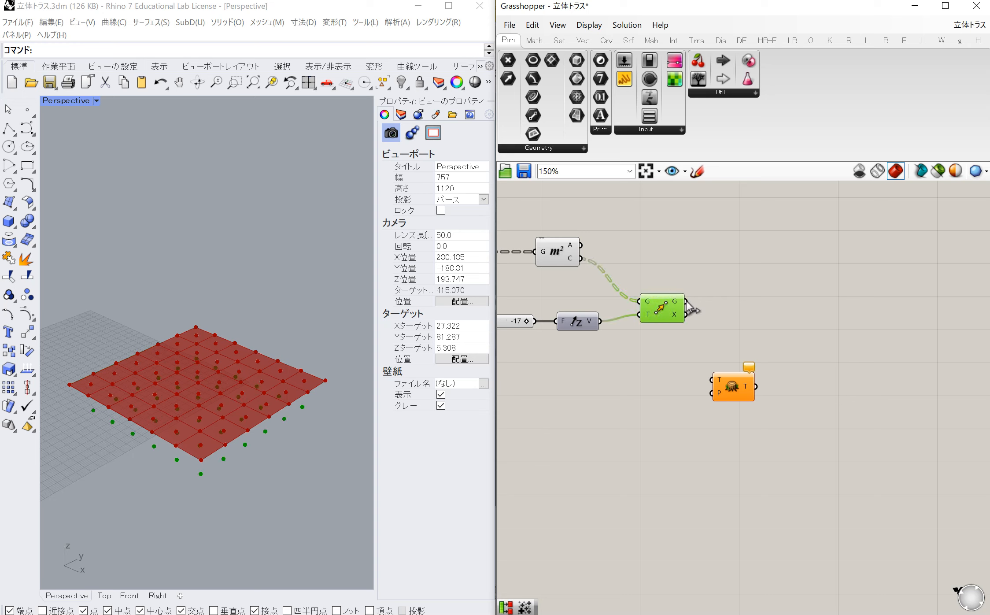
left_click_drag(686, 301, 745, 360)
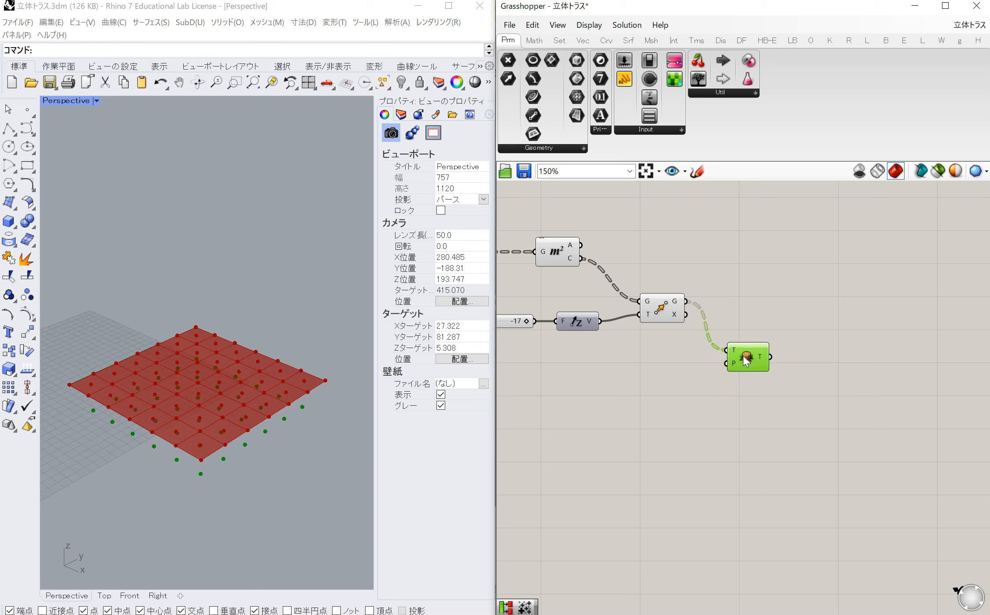
Compare the data structures of the Move's G output and the Flatten Tree's output in a temporary panel, and delete the panel
left_click(683, 437)
type("Panel")
key("Return")
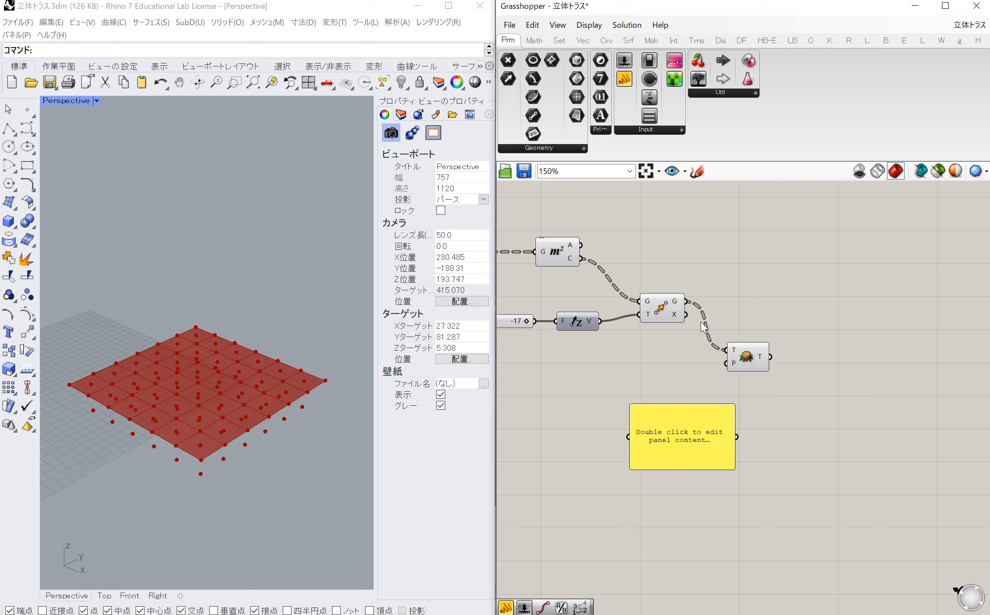
left_click_drag(687, 301, 629, 437)
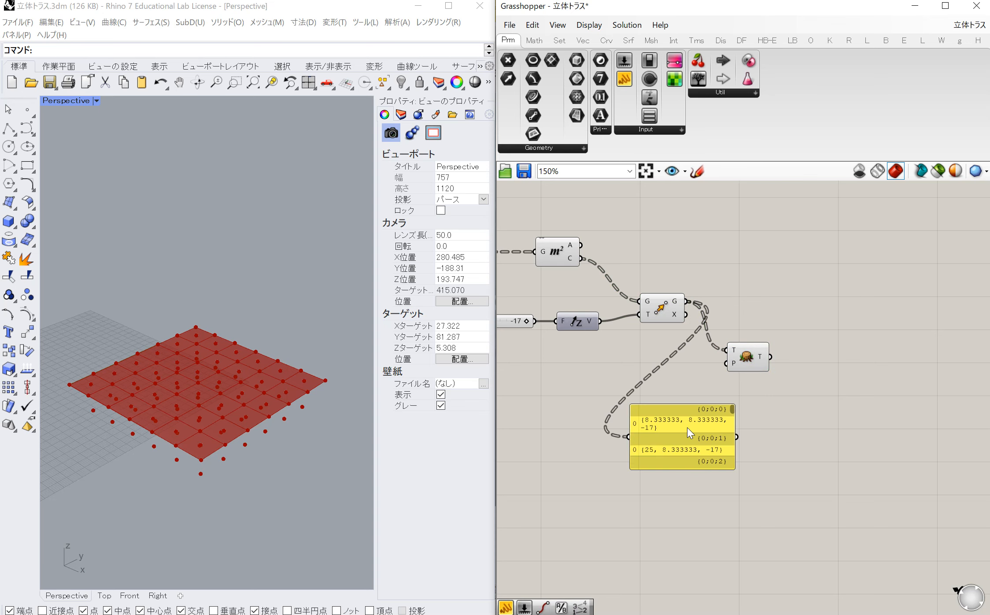
left_click_drag(776, 368, 629, 437)
left_click_drag(681, 466, 682, 556)
left_click_drag(733, 434, 728, 542)
left_click(681, 465)
key("Delete")
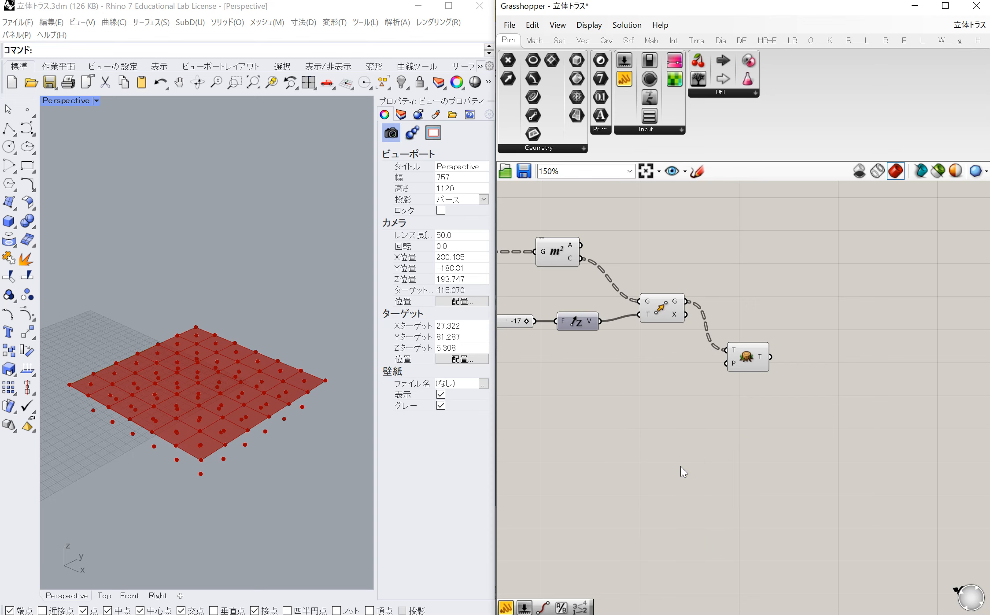
Add a Partition List component, connect the Flatten Tree's output to its L input, and place it close to Flatten Tree
scroll(659, 433, "down", 3)
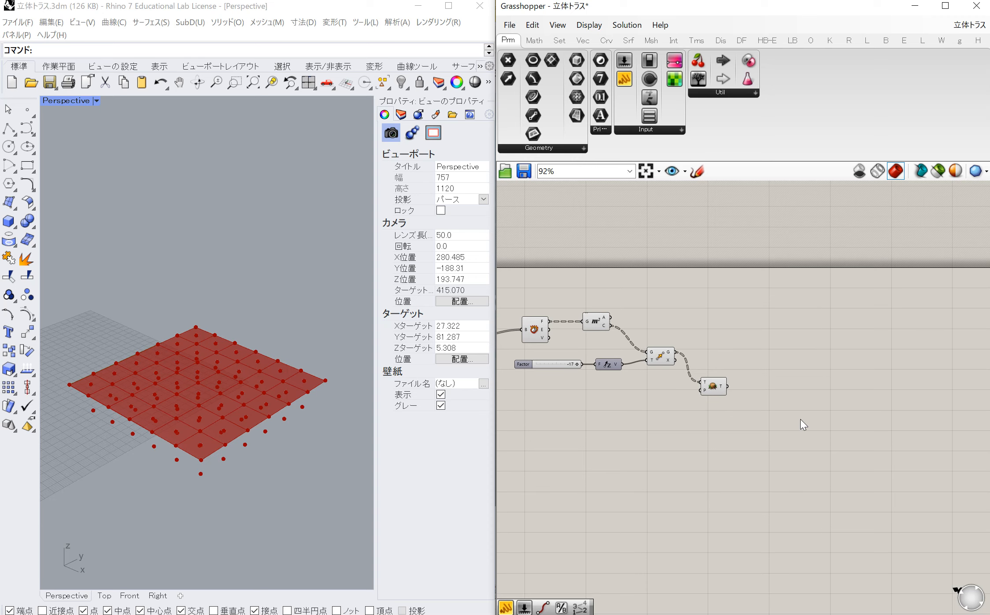
double_click(822, 427)
type("pa")
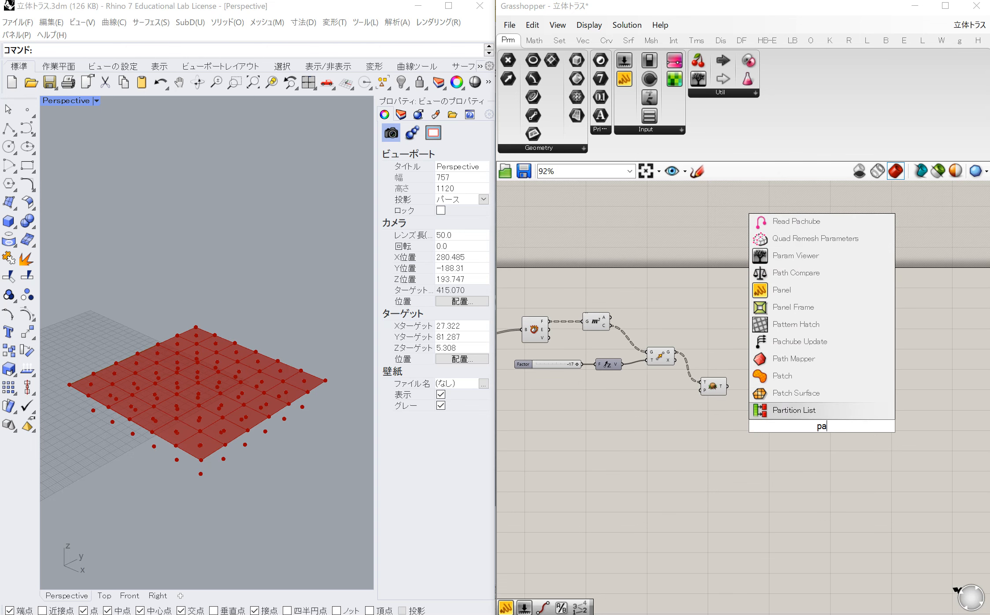
key("Return")
scroll(819, 425, "up", 4)
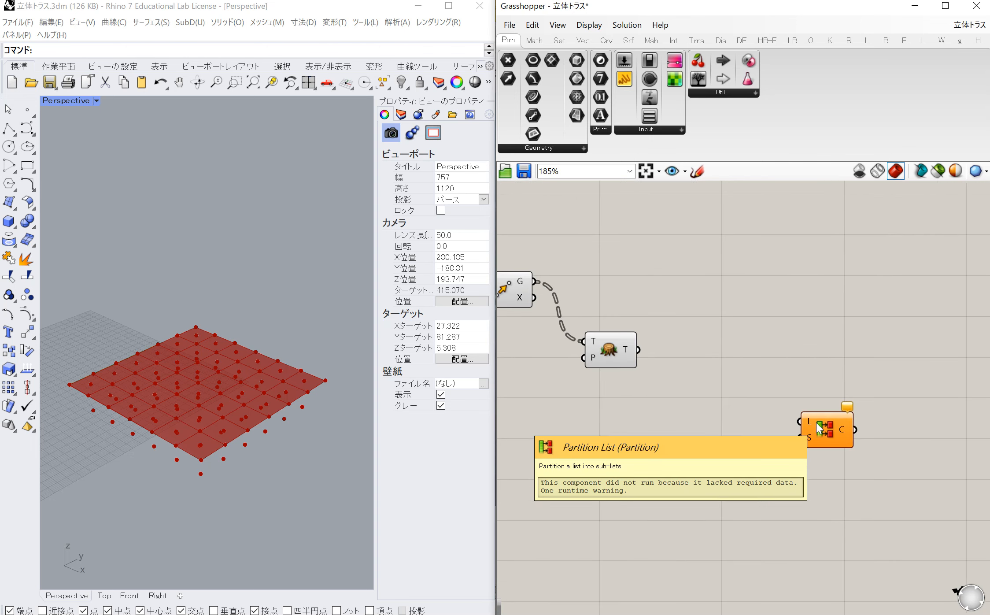
left_click_drag(798, 420, 638, 350)
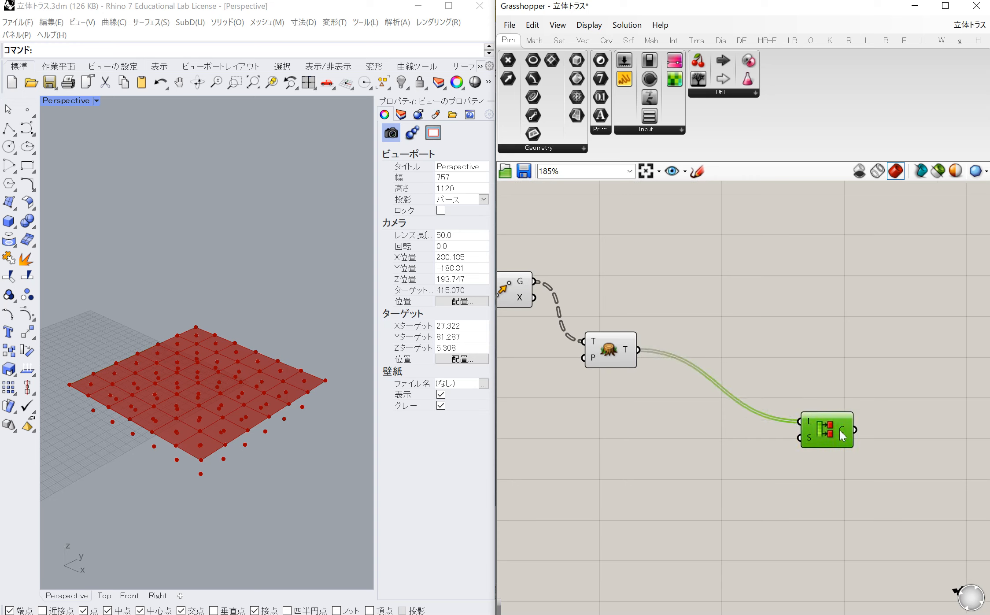
left_click_drag(840, 430, 720, 381)
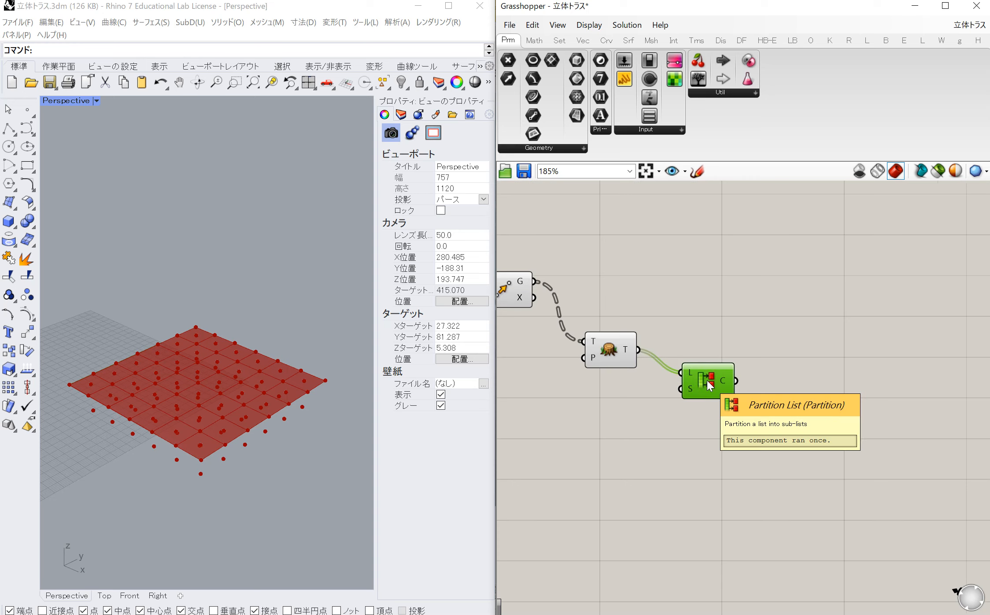
Connect the slider that feeds the Python component's M input to the Partition List's S input, keeping Partition List beside Flatten Tree
scroll(806, 368, "down", 8)
scroll(684, 339, "up", 2)
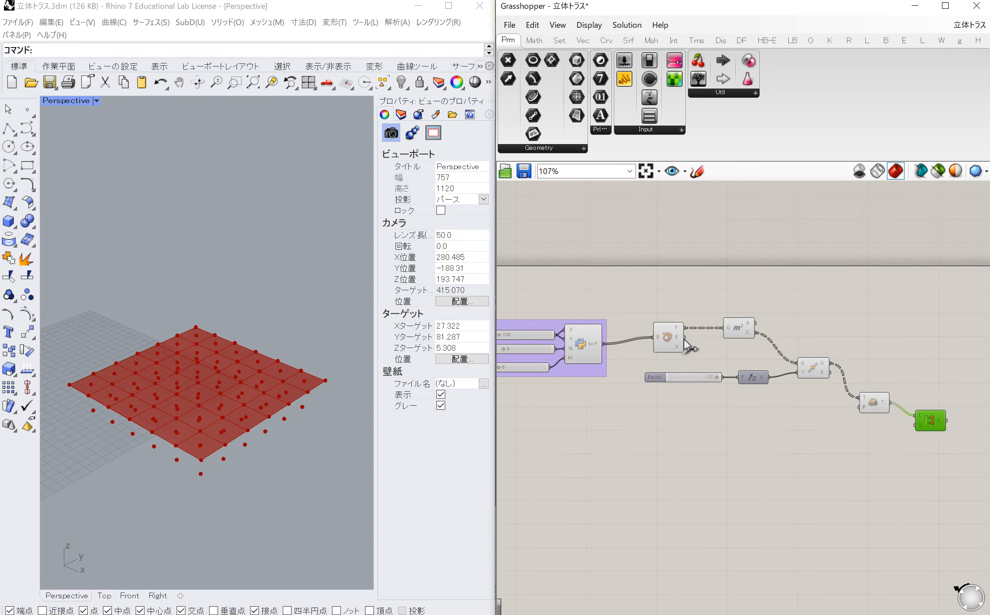
left_click_drag(936, 423, 704, 400)
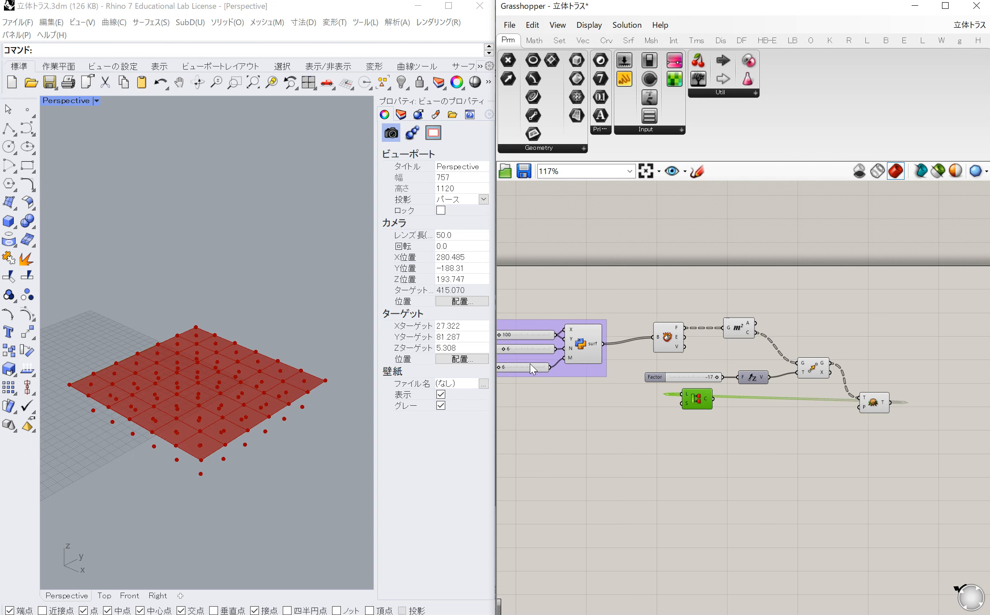
scroll(530, 364, "up", 2)
left_click_drag(557, 371, 735, 424)
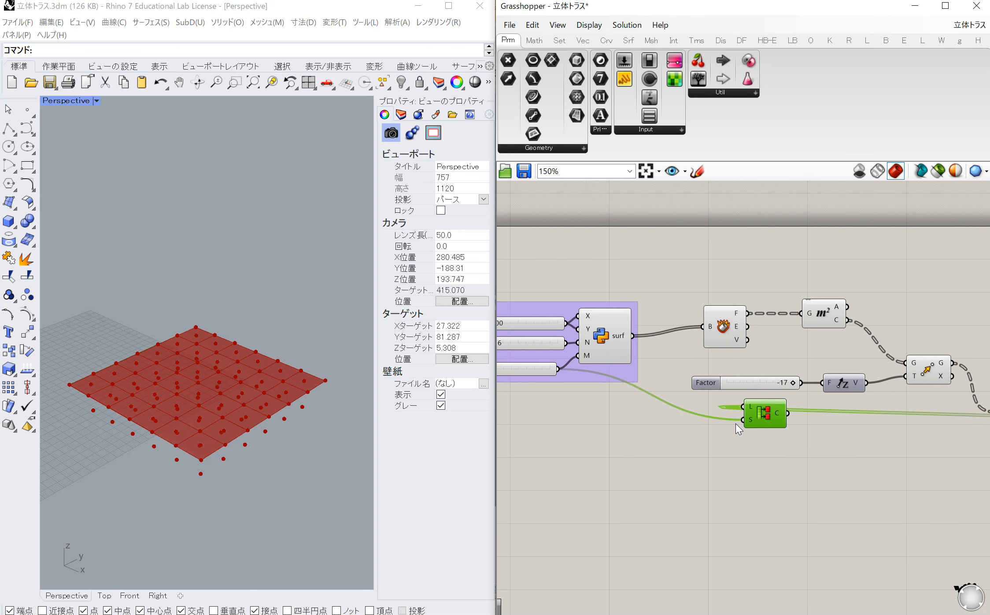
scroll(575, 409, "down", 7)
scroll(716, 414, "up", 5)
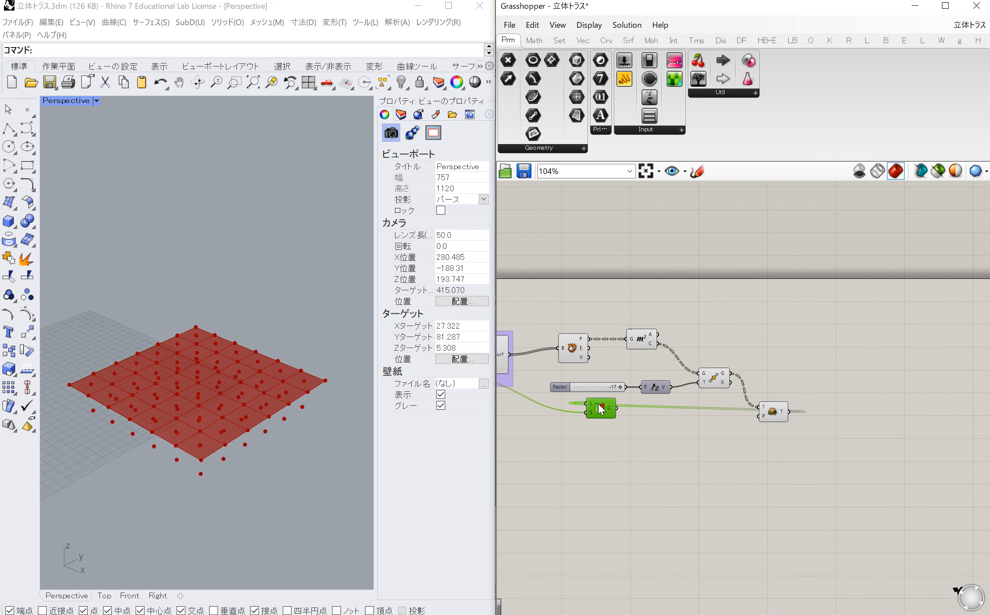
left_click_drag(601, 408, 842, 423)
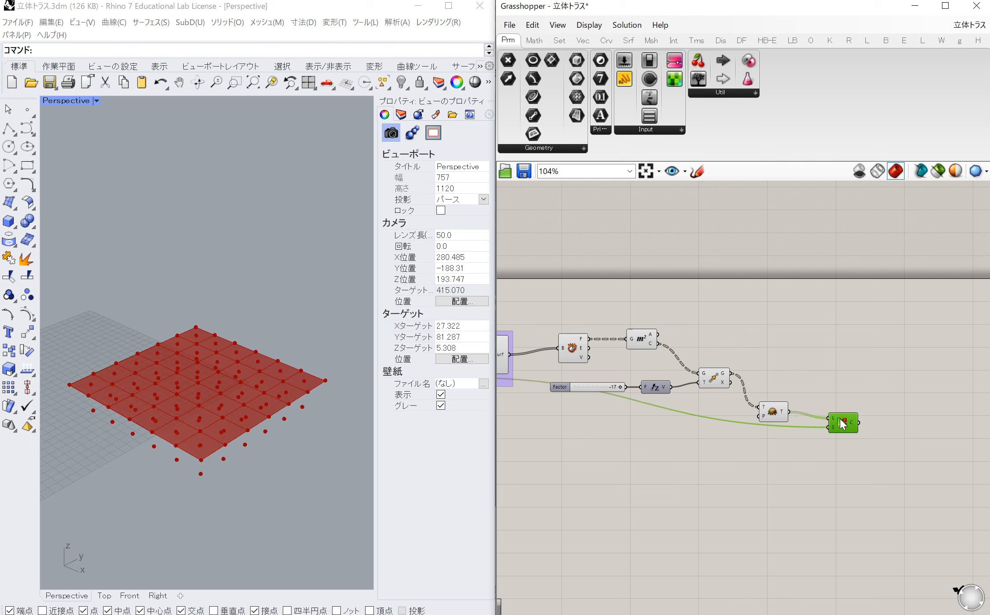
Examine the branches of the Partition List's C output in a temporary enlarged panel, and delete the panel
double_click(802, 466)
type("//")
key("Return")
scroll(802, 465, "up", 2)
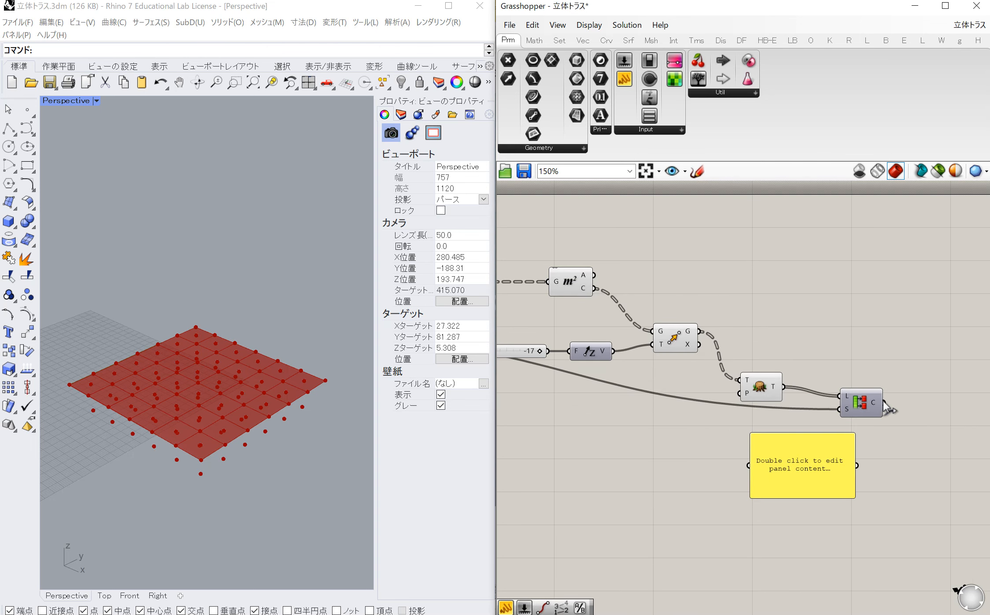
left_click_drag(884, 402, 749, 464)
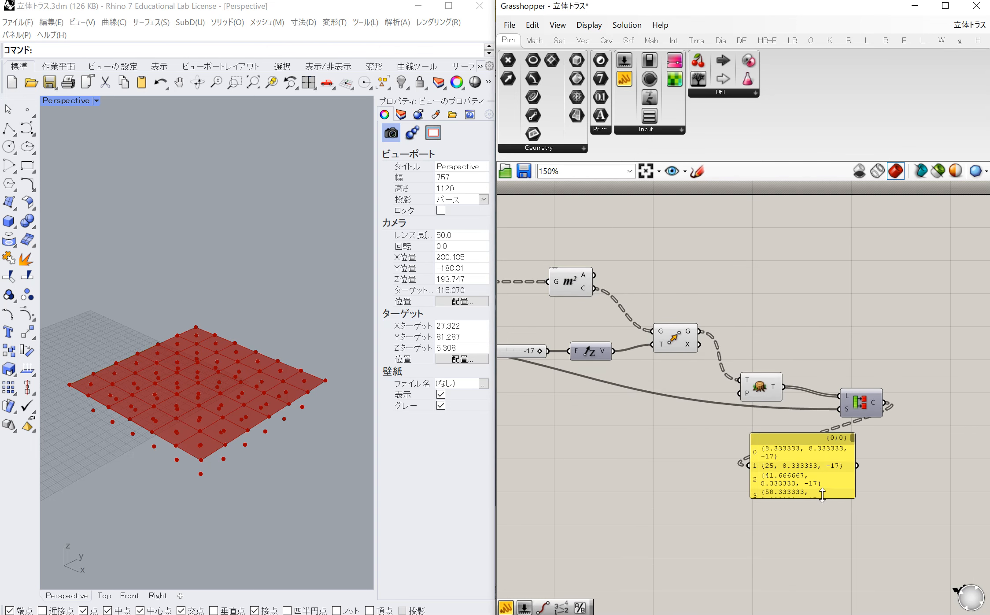
left_click_drag(822, 495, 821, 578)
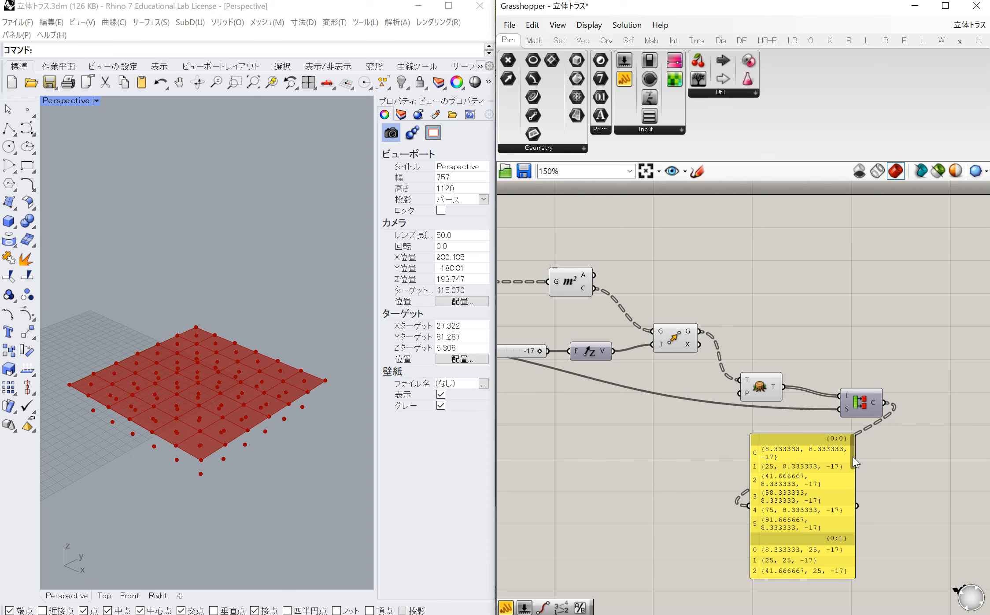
left_click_drag(852, 456, 829, 573)
scroll(701, 475, "down", 3)
scroll(855, 482, "up", 3)
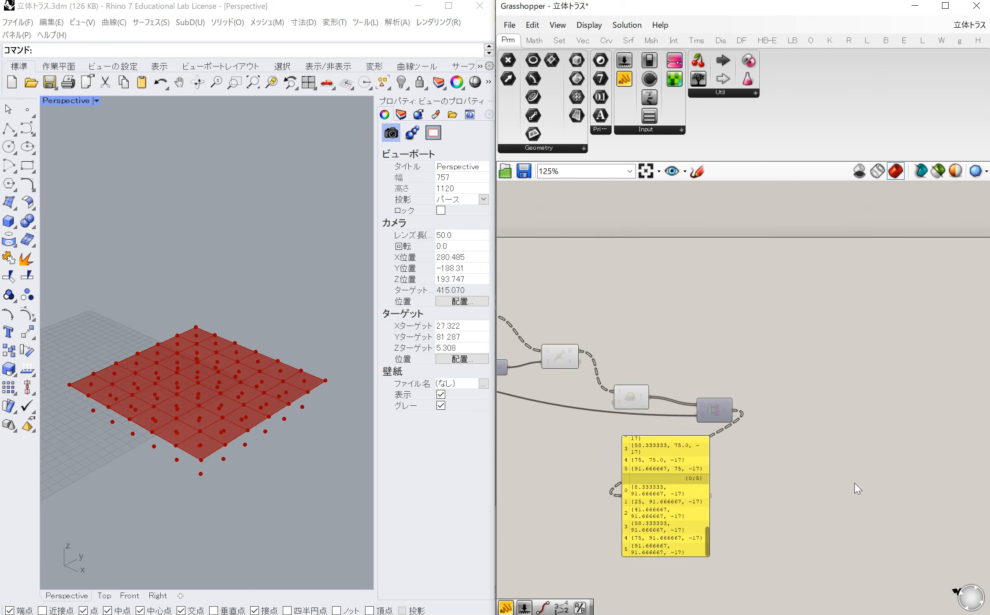
left_click(665, 479)
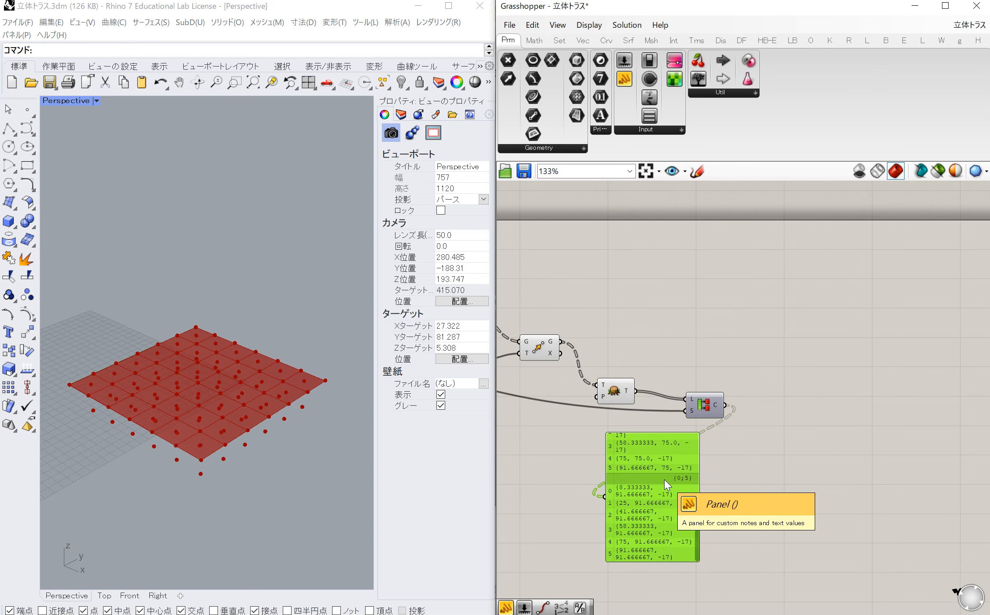
key("Delete")
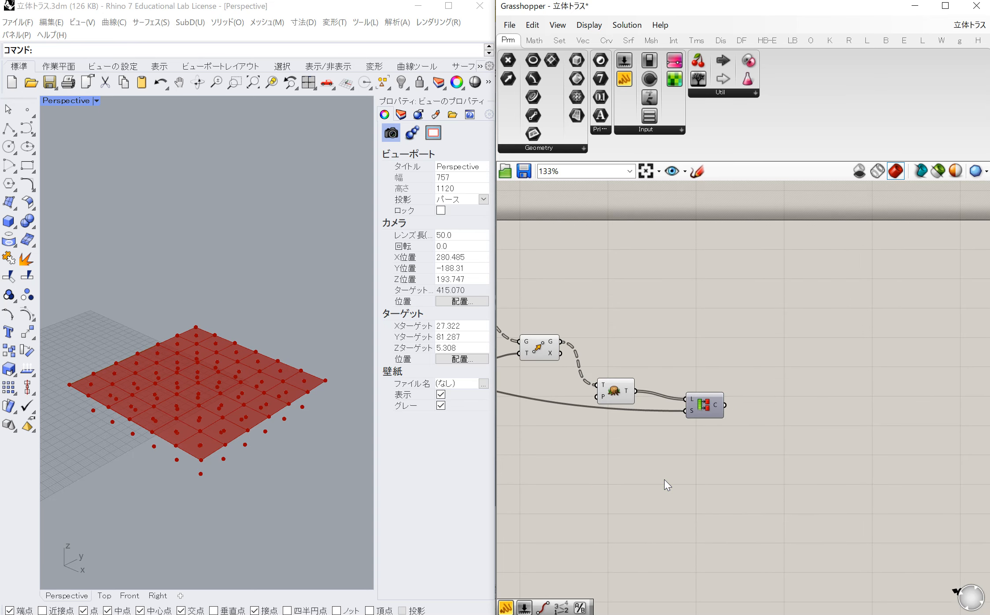
Add a Line parameter above Partition List and connect Deconstruct Brep's E output to it
scroll(781, 400, "down", 3)
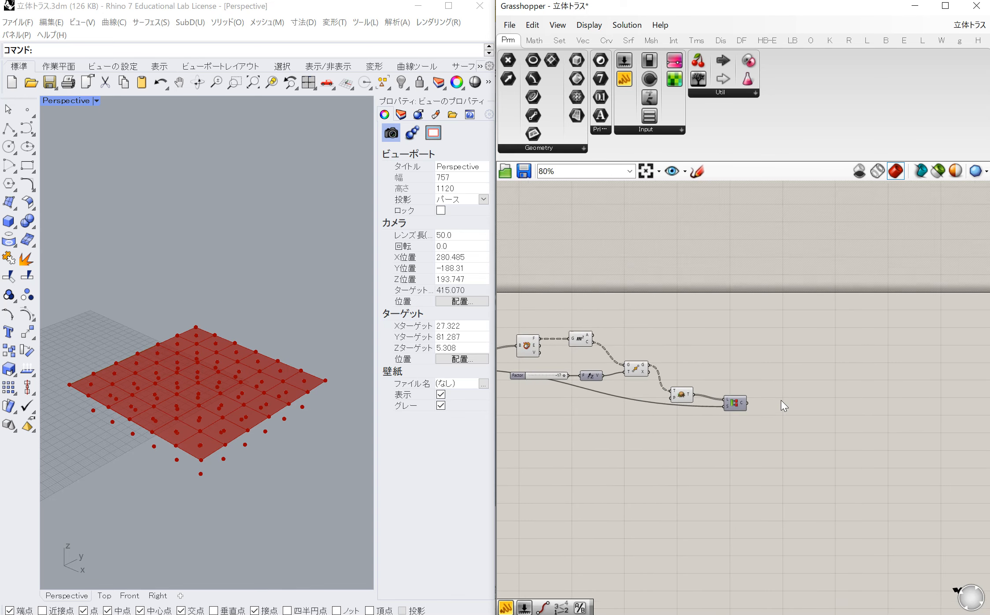
scroll(696, 391, "up", 4)
mouse_move(696, 392)
scroll(784, 380, "down", 2)
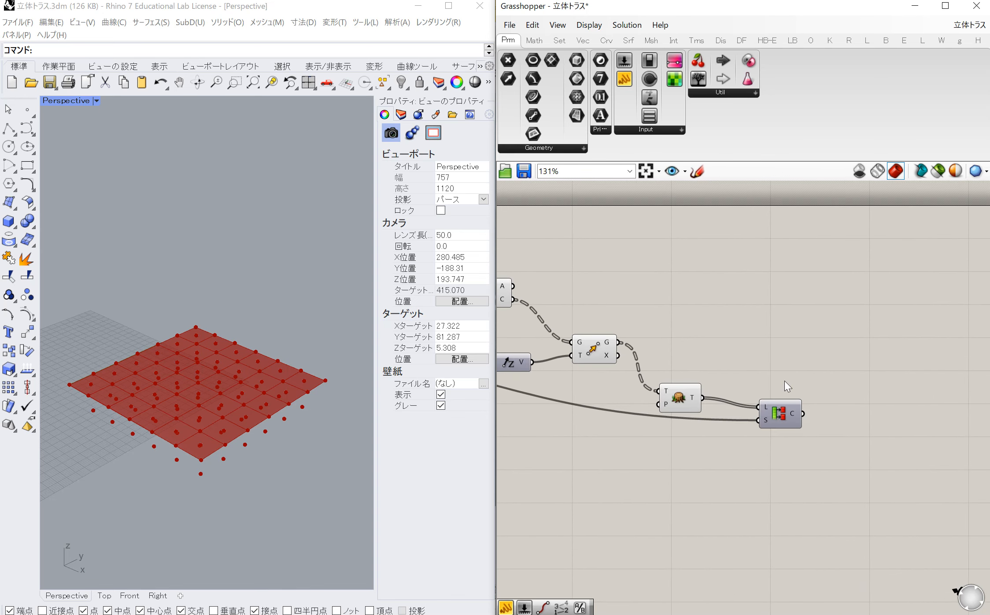
double_click(744, 345)
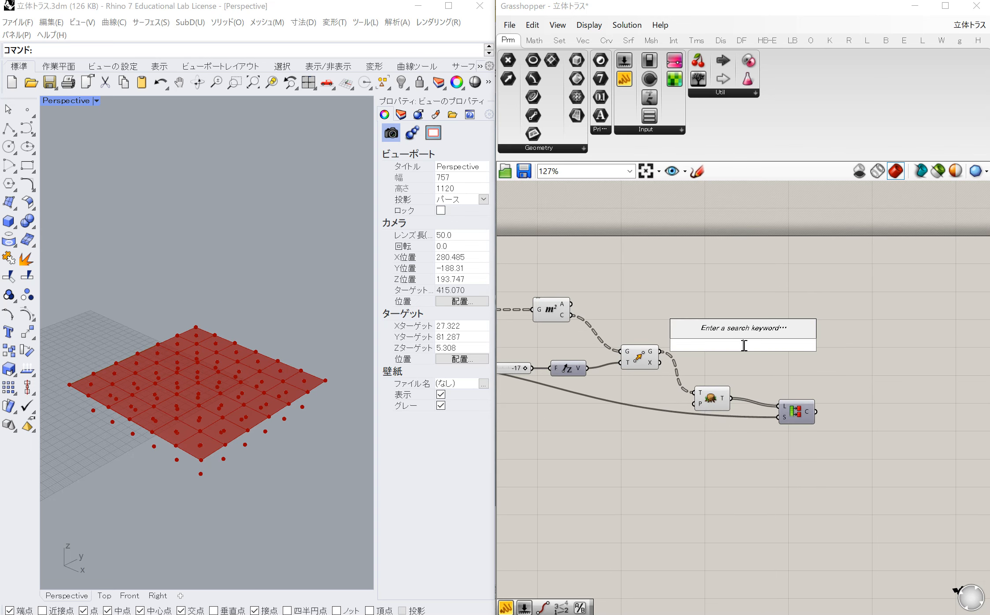
type("line")
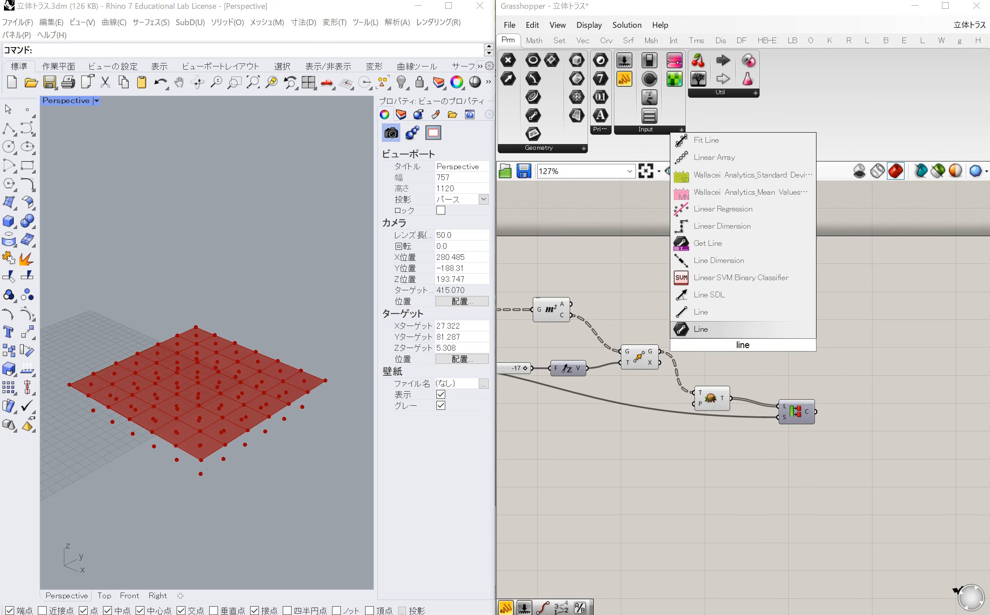
key("Return")
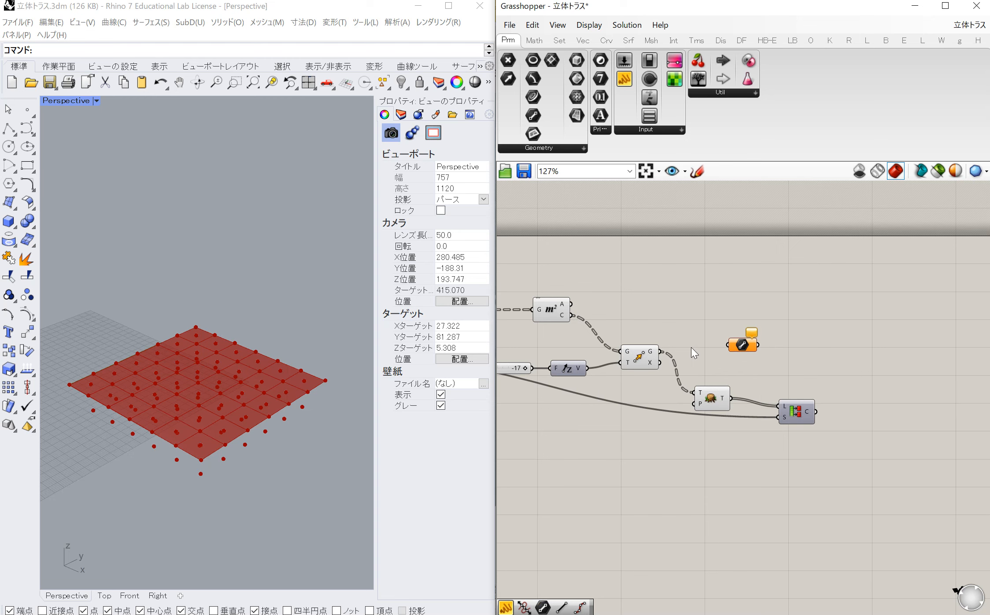
scroll(813, 369, "down", 3)
scroll(662, 344, "up", 3)
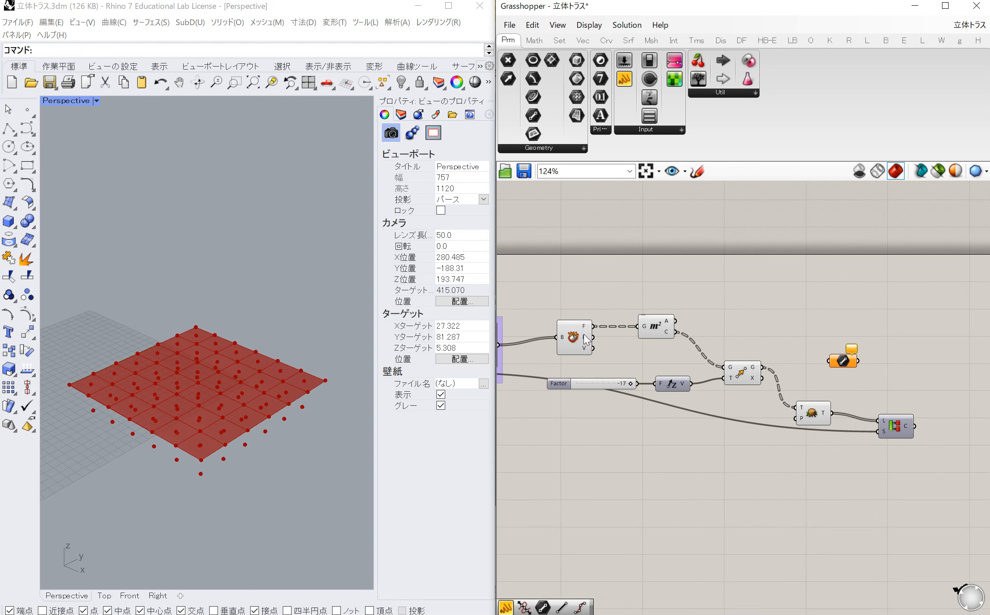
left_click_drag(593, 336, 830, 359)
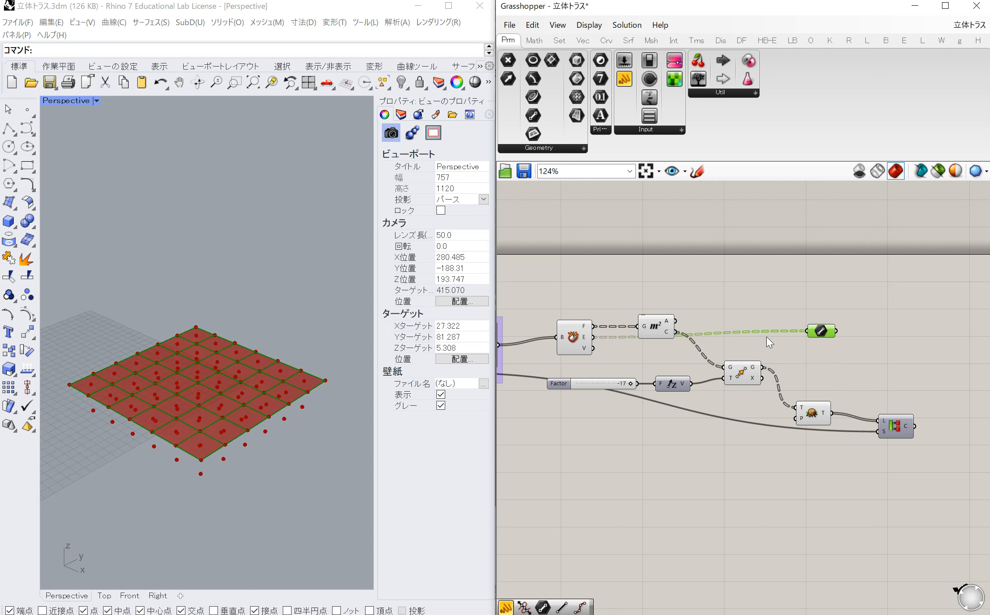
Turn off the preview of the Python component and of the Deconstruct Brep component
scroll(766, 336, "down", 3)
scroll(623, 337, "up", 4)
left_click(603, 337)
right_click(608, 345)
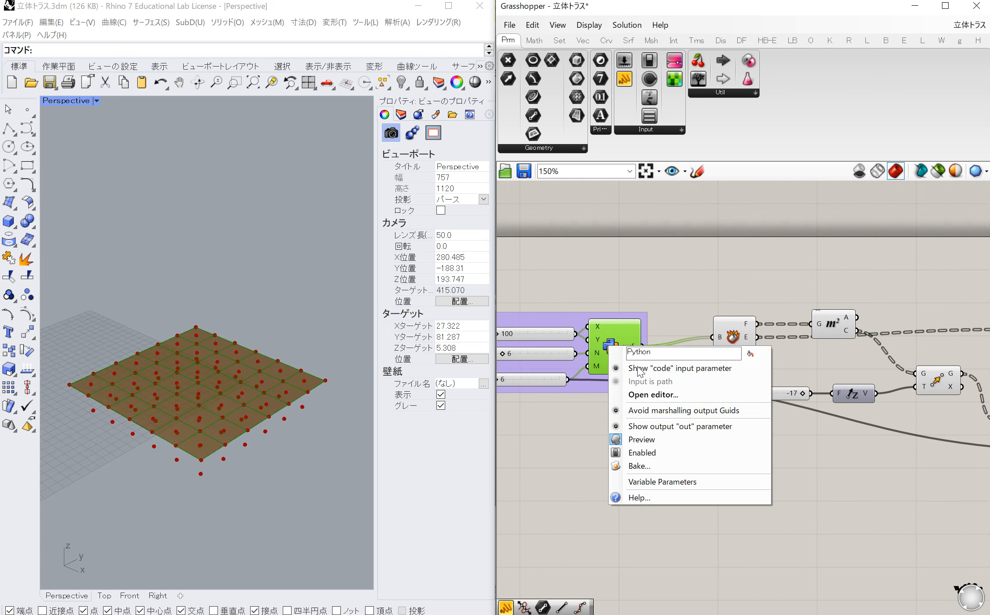
left_click(650, 438)
scroll(596, 402, "down", 2)
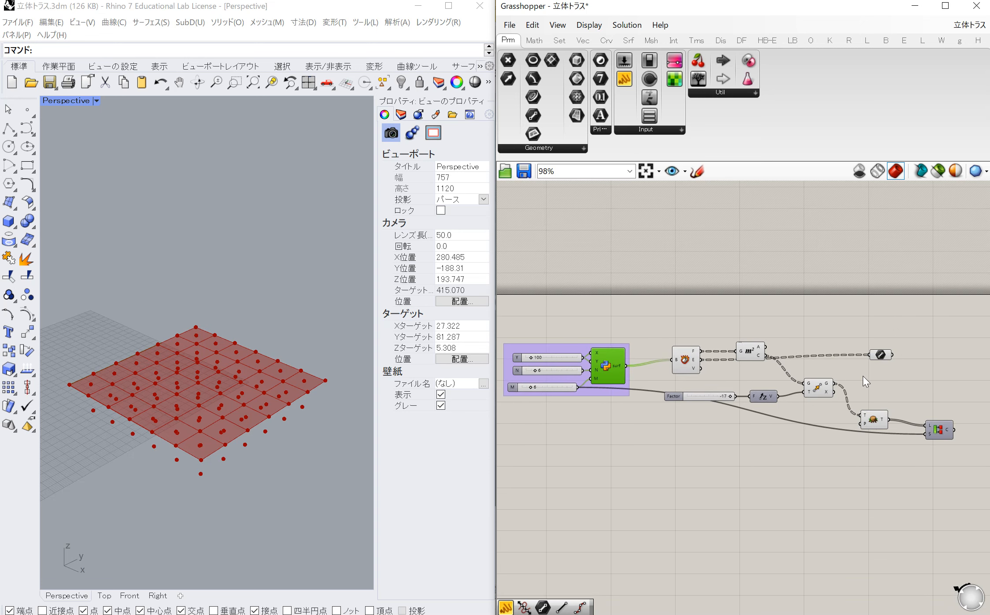
scroll(866, 366, "up", 1)
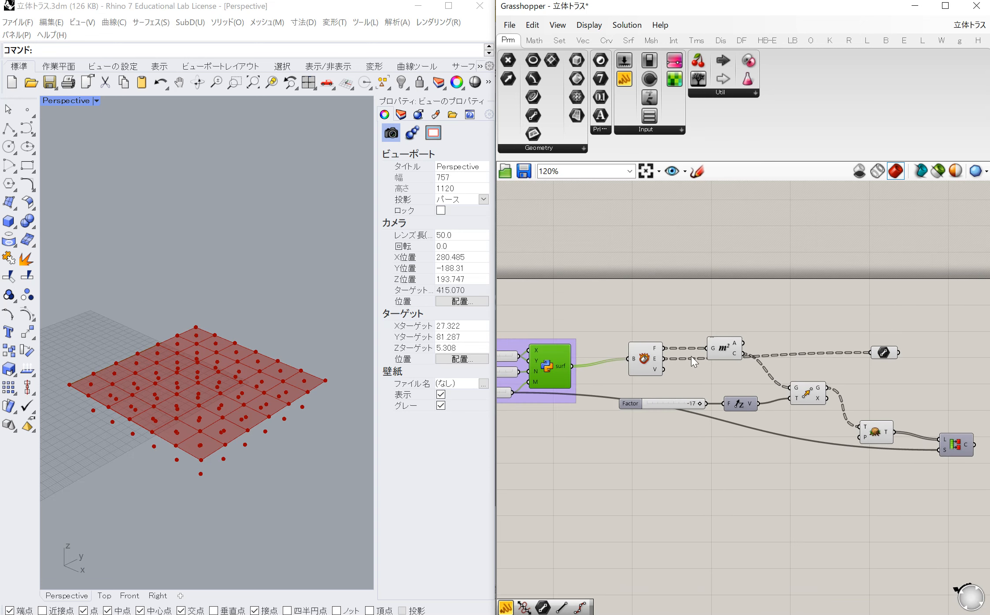
right_click(643, 357)
left_click(668, 377)
scroll(602, 378, "down", 2)
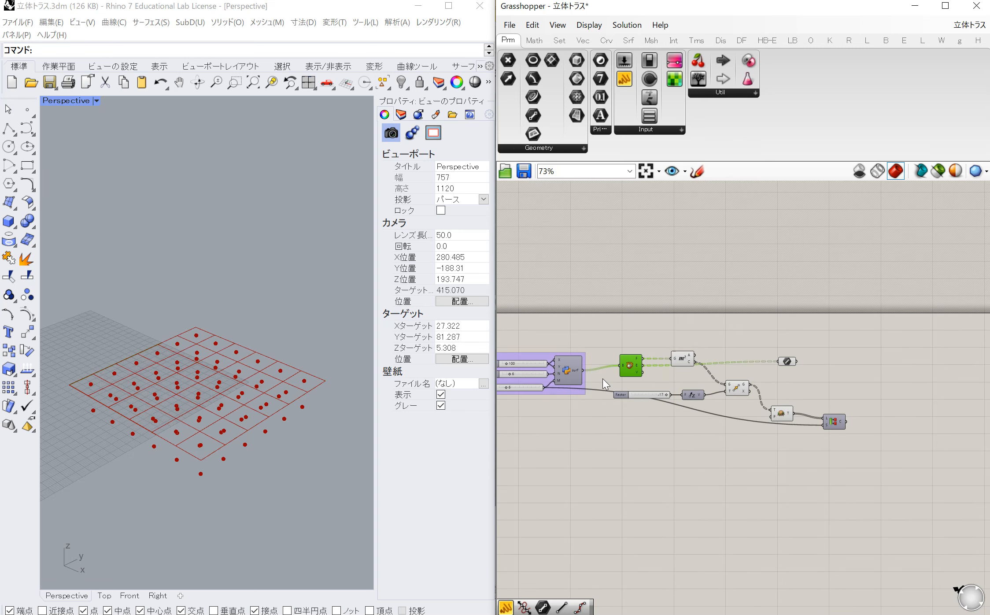
Move the Line parameter slightly farther from the Area component and add a two-point Line component with A and B inputs beside it
scroll(828, 385, "up", 3)
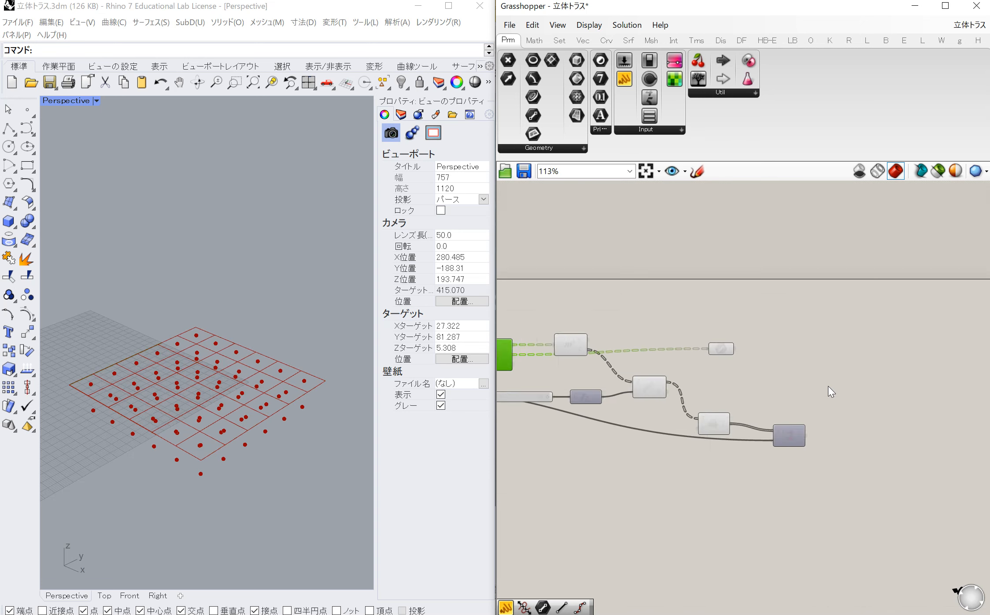
left_click(199, 80)
left_click_drag(220, 366, 265, 363)
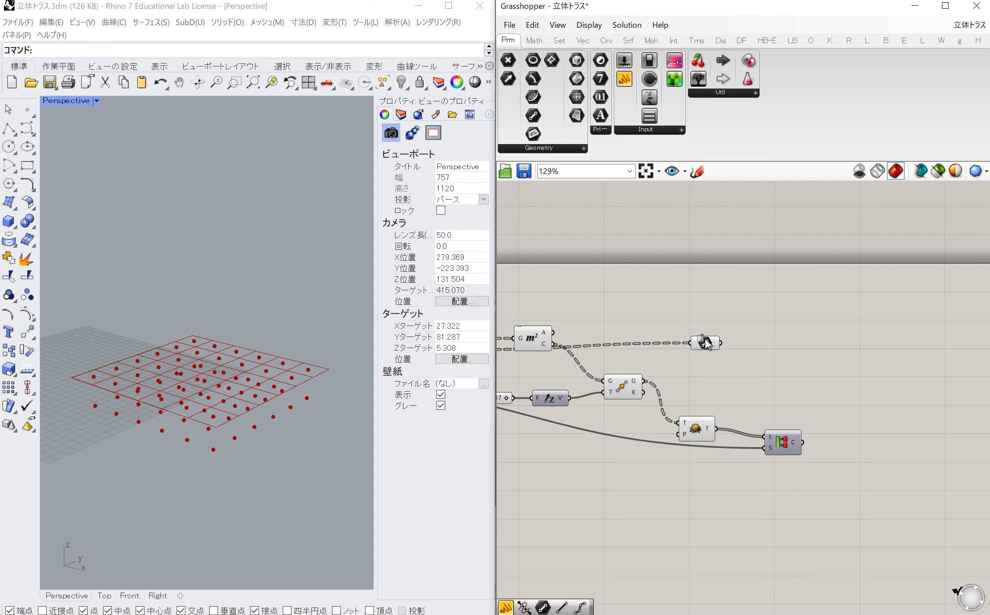
left_click_drag(701, 334, 736, 334)
left_click(779, 360)
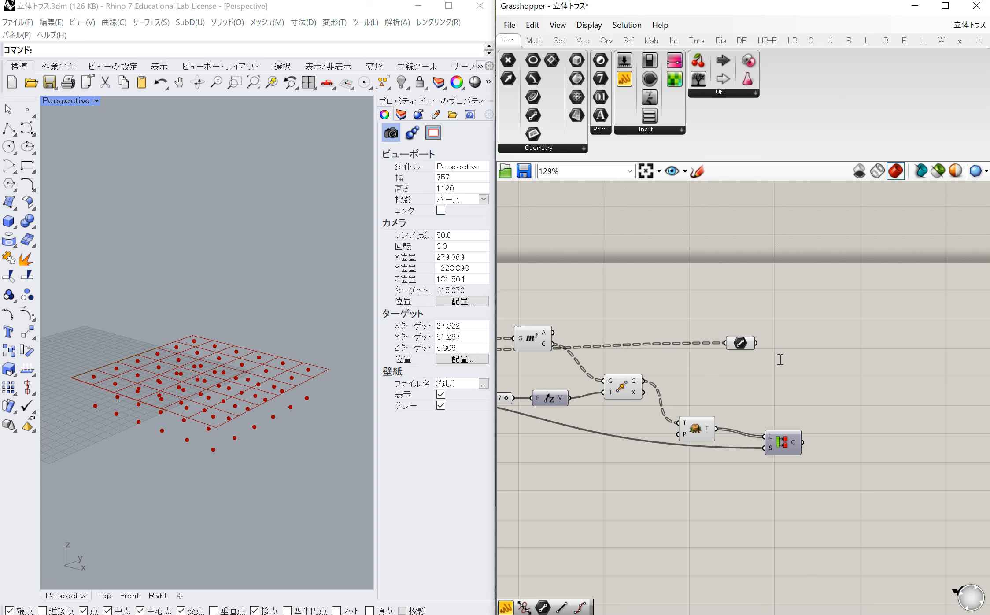
double_click(780, 360)
type("lin")
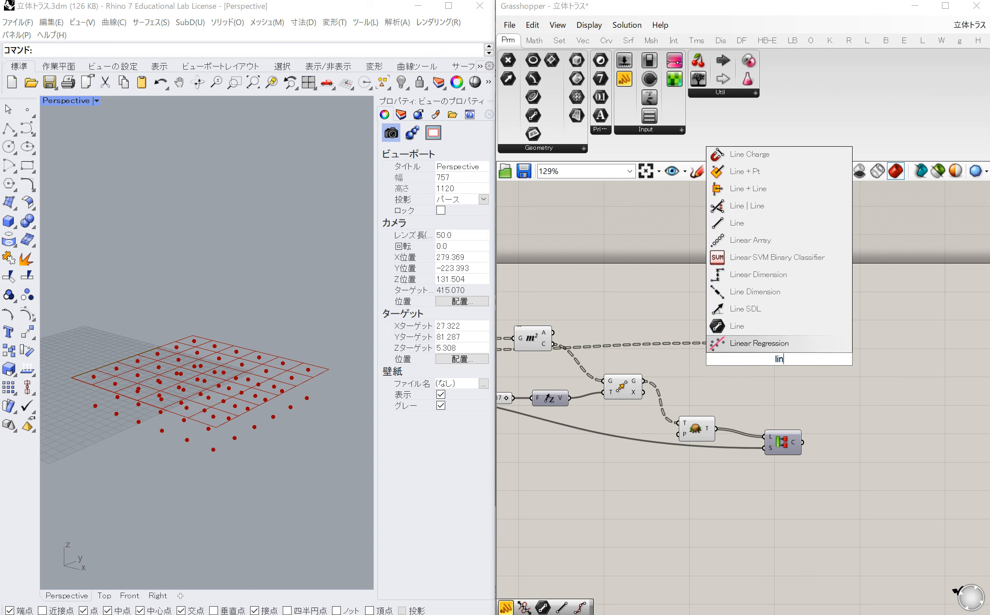
key("Up")
key("Up")
key("Up")
key("Up")
key("Up")
key("Up")
key("Up")
key("Return")
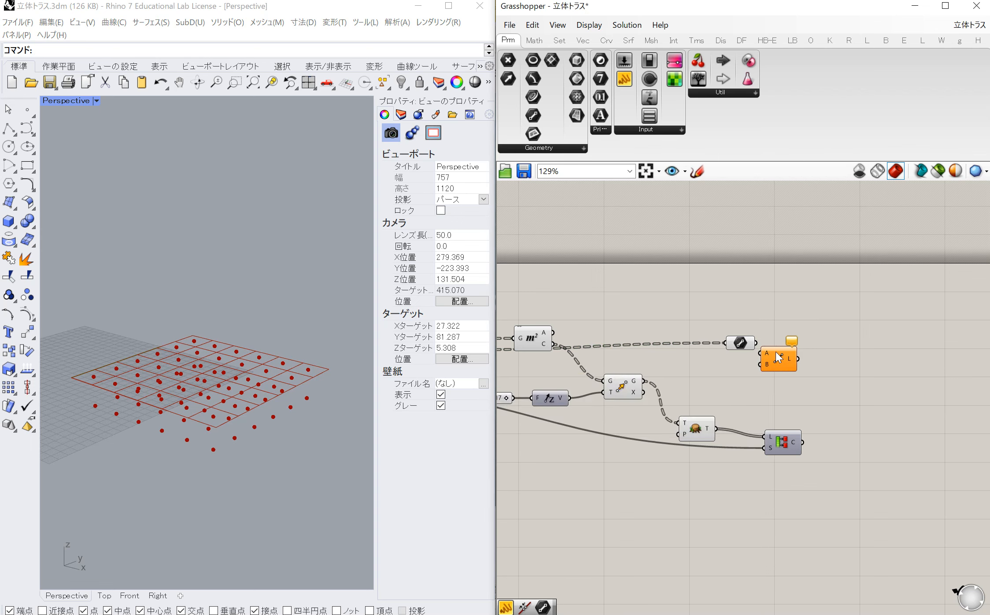
Connect Deconstruct Brep's V output to the Line component's A input and the Move's G output to its B input
scroll(776, 351, "down", 1)
scroll(687, 352, "down", 1)
scroll(557, 356, "up", 1)
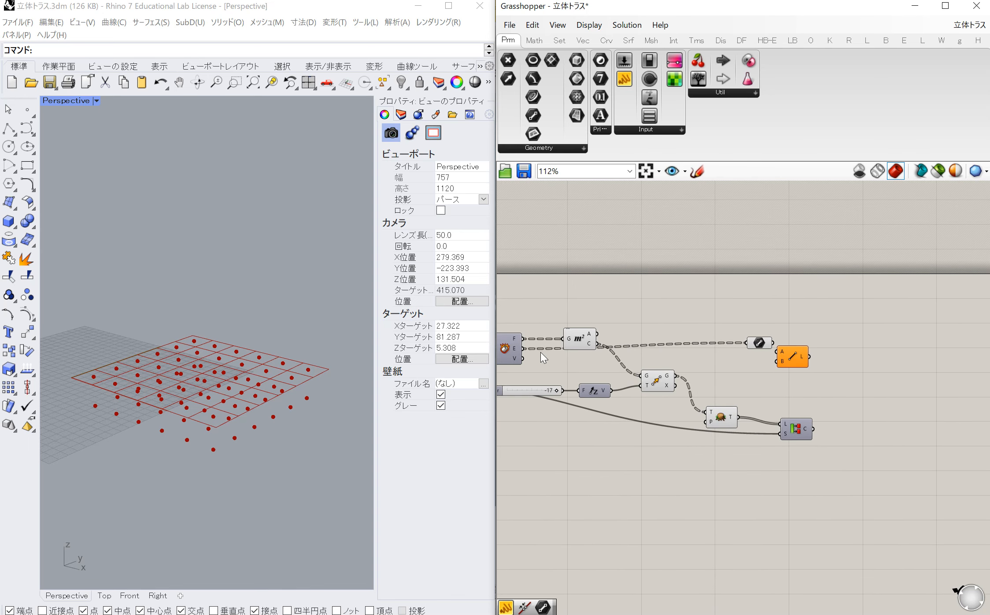
left_click_drag(525, 348, 791, 373)
mouse_move(516, 344)
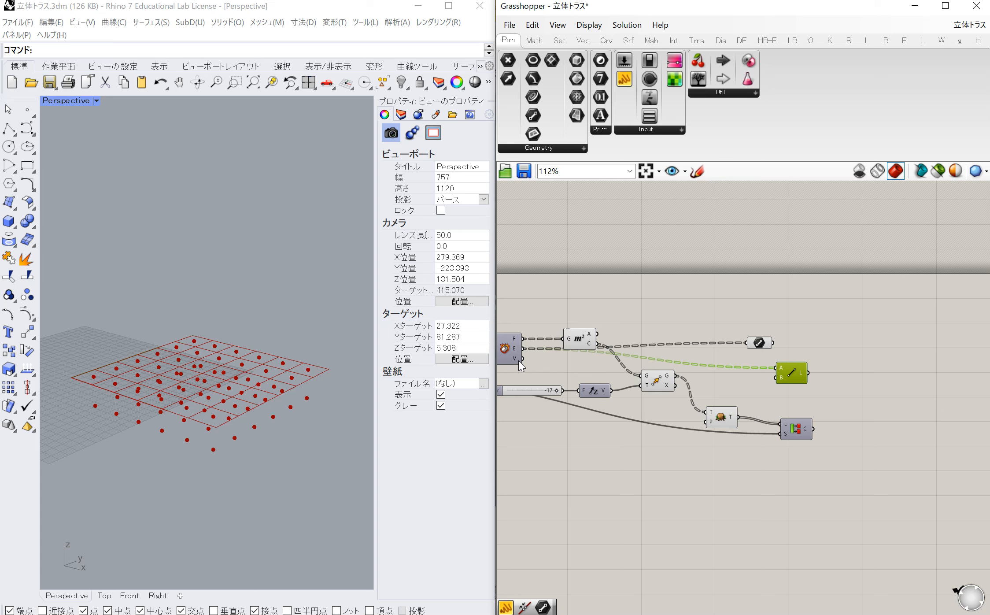
scroll(518, 360, "up", 1)
scroll(518, 360, "up", 1)
left_click_drag(525, 358, 855, 372)
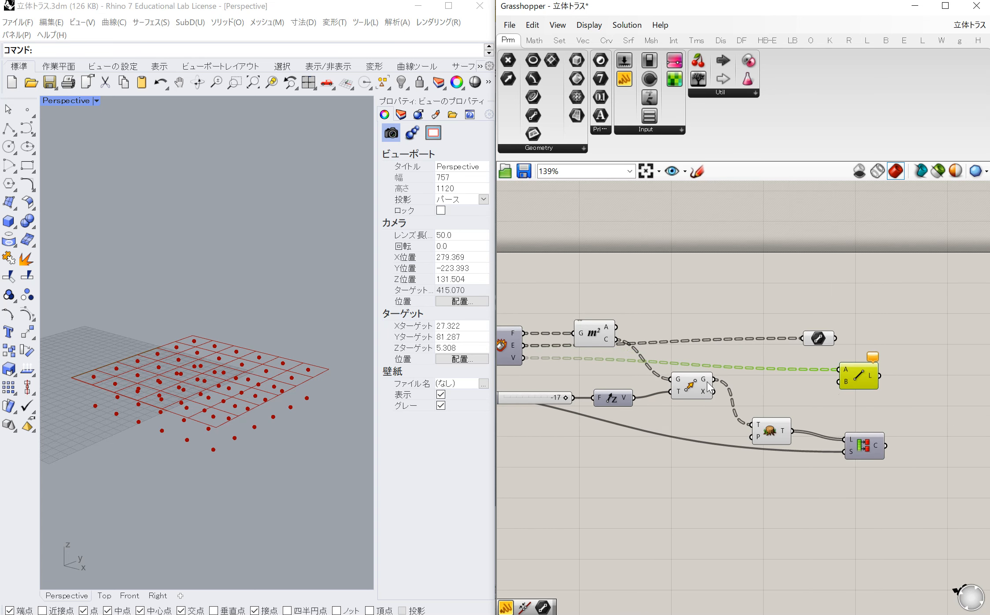
left_click(695, 390)
left_click_drag(714, 378, 845, 385)
left_click(864, 371)
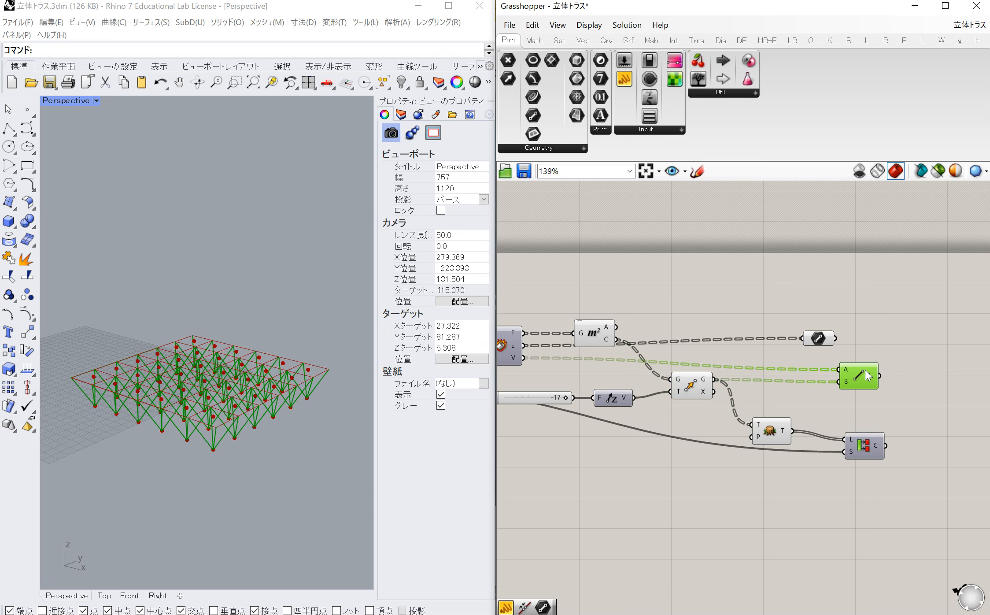
Inspect the diagonal truss members from a low angle and close up in the Rhino perspective view, and deselect the Line component
left_click(198, 82)
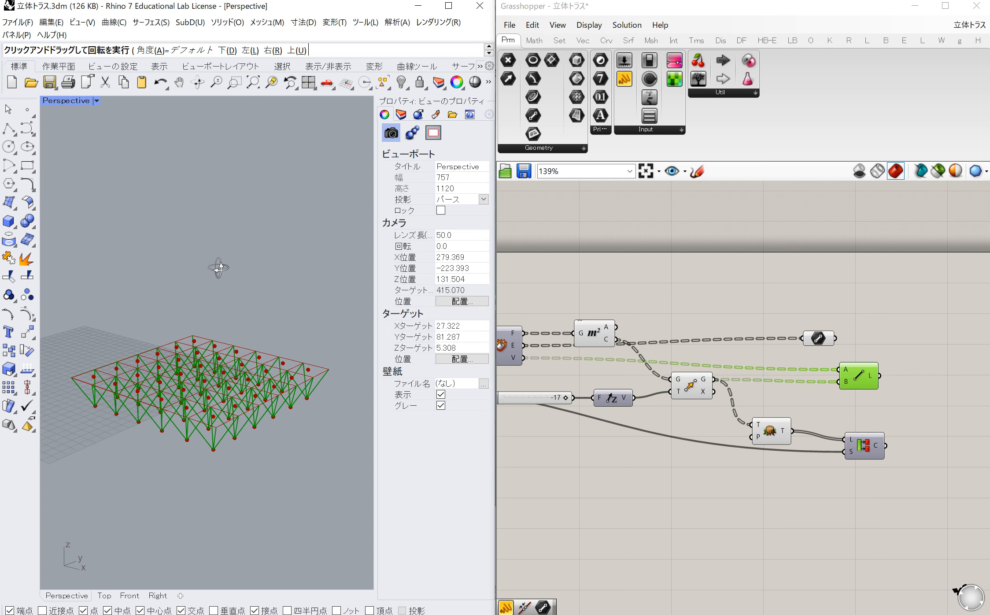
mouse_move(217, 265)
left_mouse_down()
mouse_move(204, 332)
mouse_move(214, 315)
mouse_move(275, 293)
mouse_move(272, 254)
mouse_move(227, 250)
left_mouse_up()
scroll(304, 378, "up", 4)
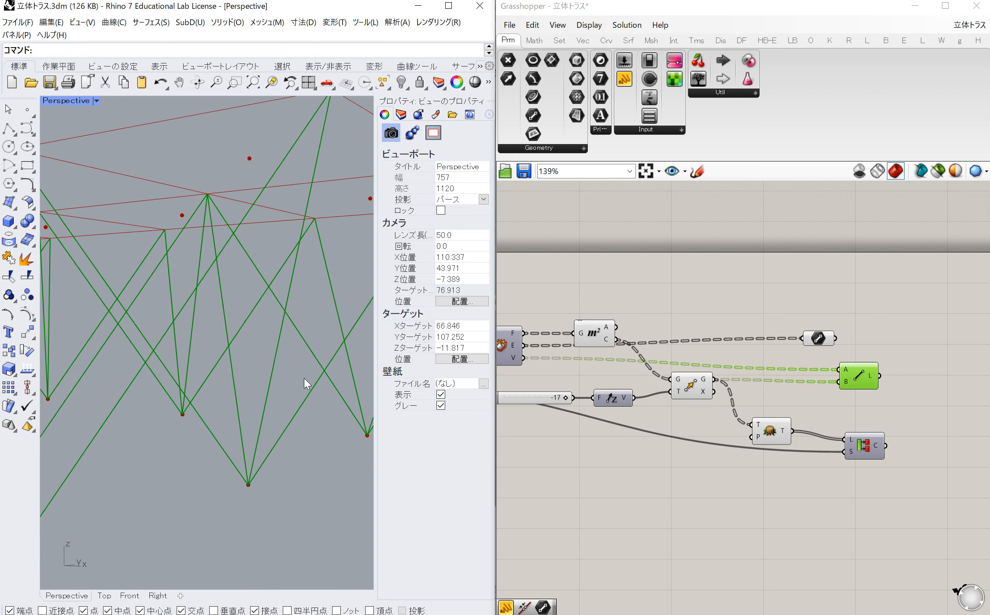
scroll(304, 378, "down", 3)
scroll(304, 379, "down", 2)
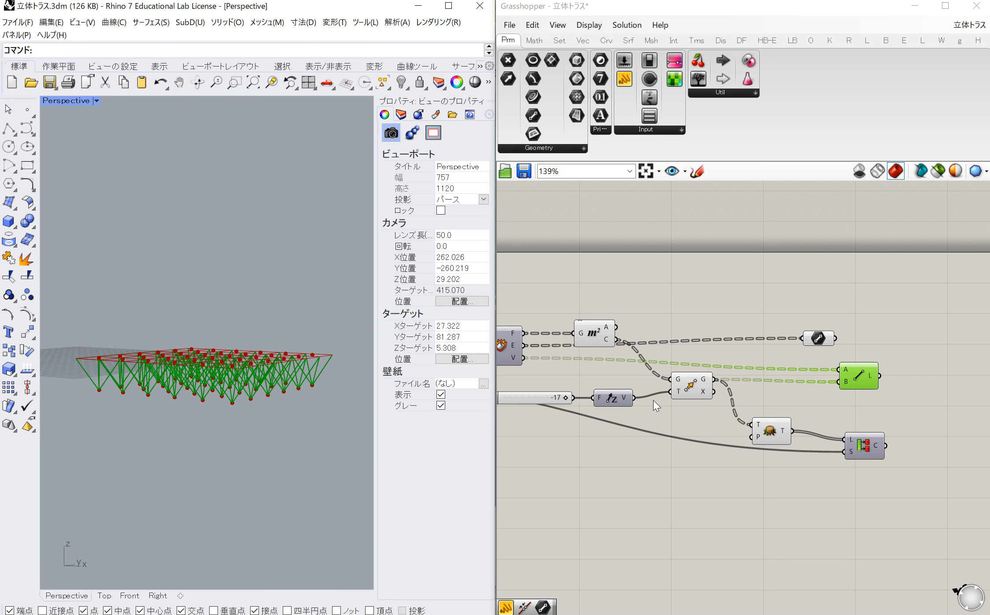
scroll(717, 395, "up", 3)
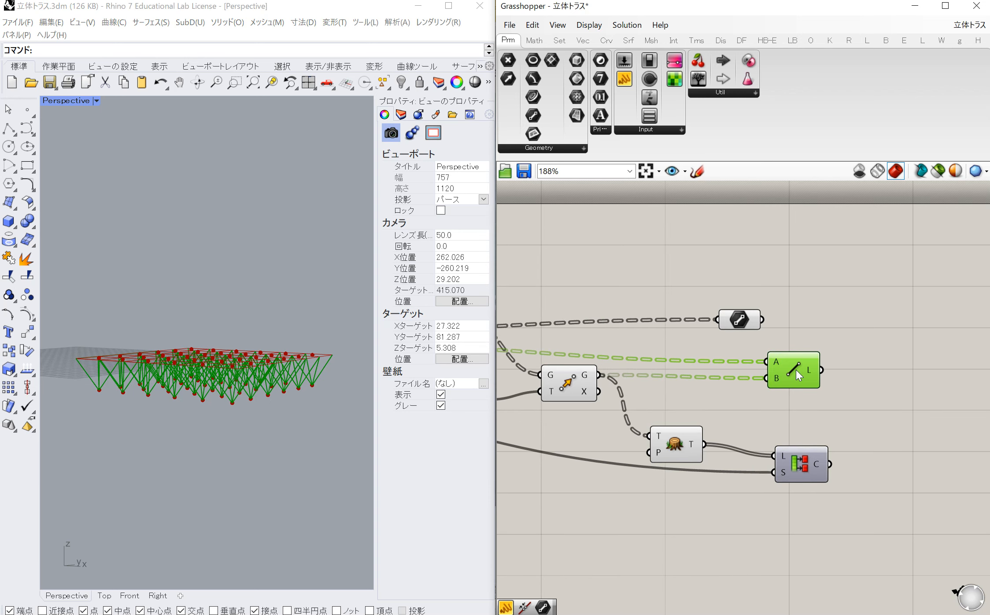
right_click(795, 369)
left_click(837, 316)
scroll(852, 301, "down", 5)
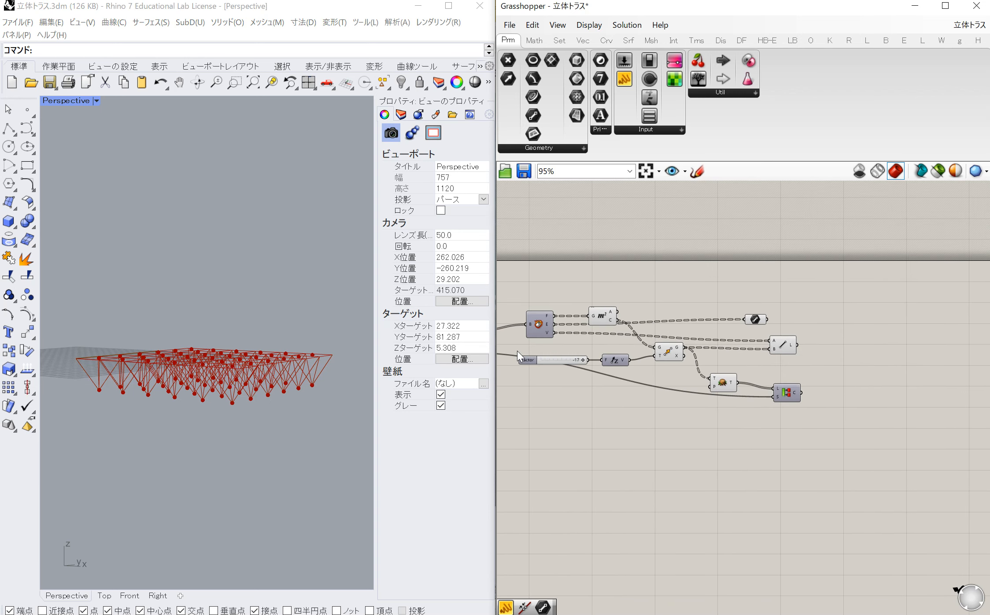
Add a Panel below the Factor slider and feed it Deconstruct Brep's V output
scroll(516, 351, "up", 3)
double_click(639, 446)
type("Panel")
key("Return")
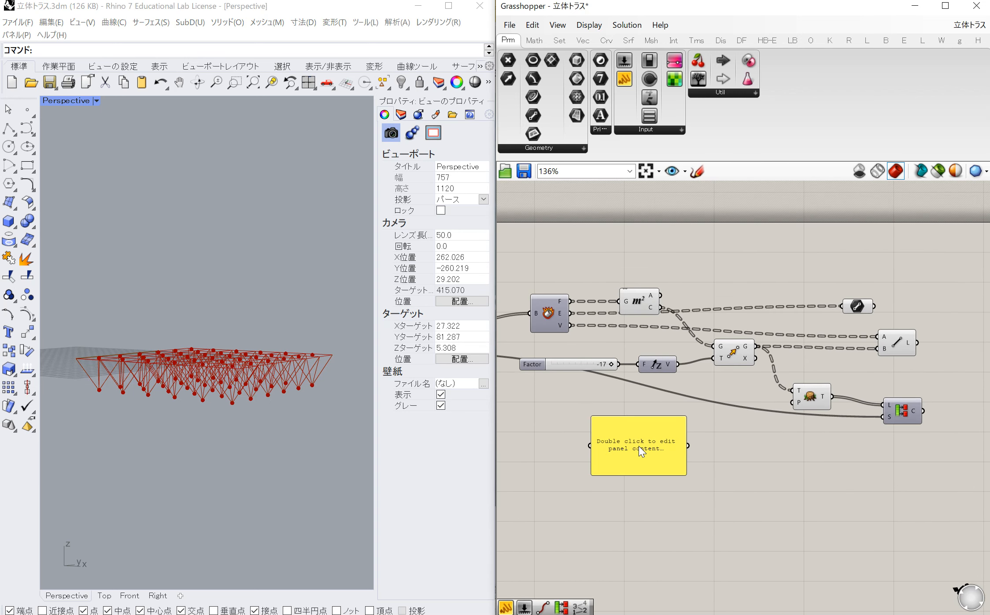
mouse_move(572, 326)
left_mouse_down()
mouse_move(597, 458)
mouse_move(562, 394)
mouse_move(571, 325)
left_mouse_up()
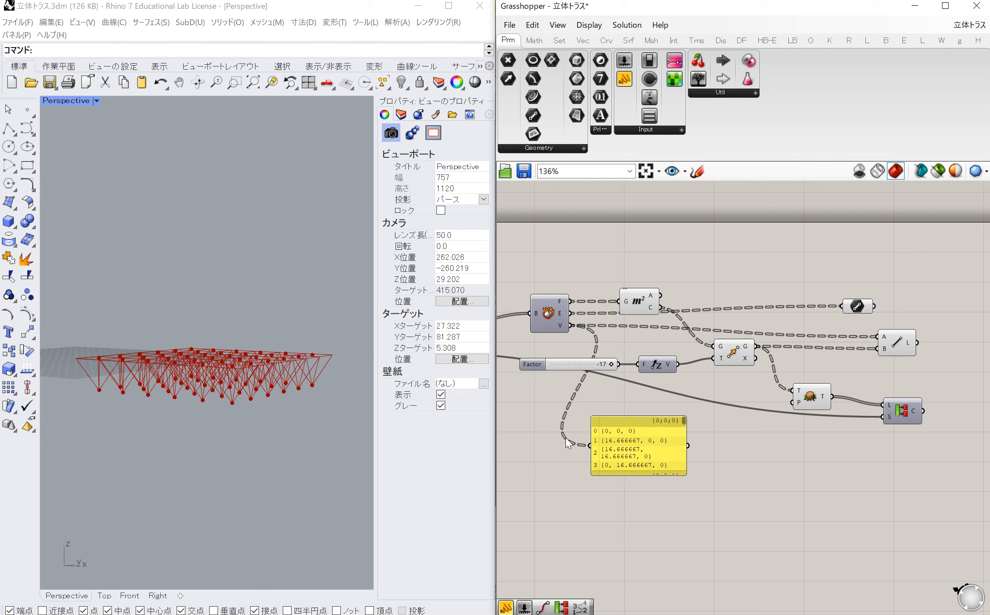
left_click(613, 435)
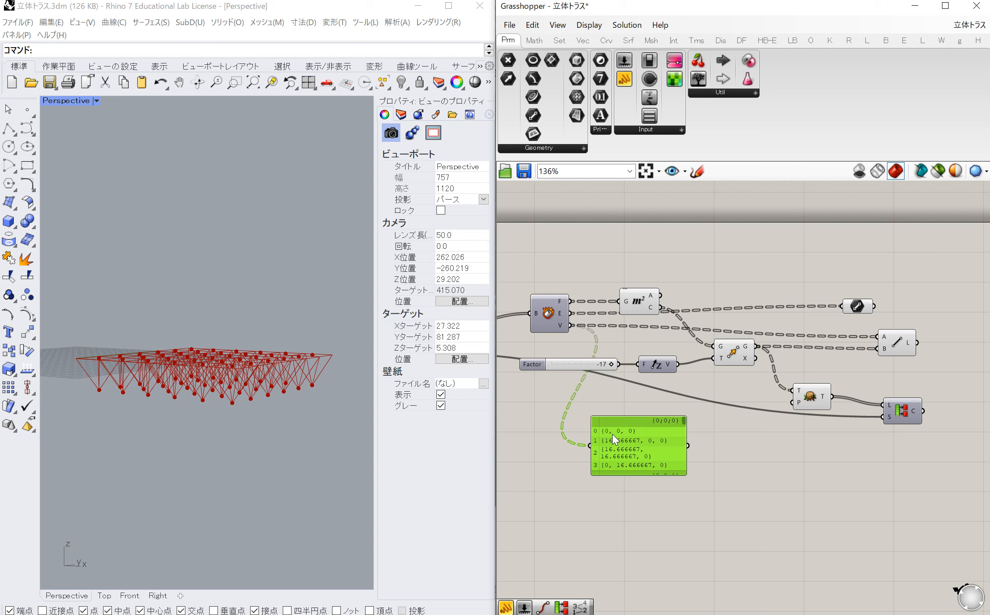
scroll(661, 449, "up", 1)
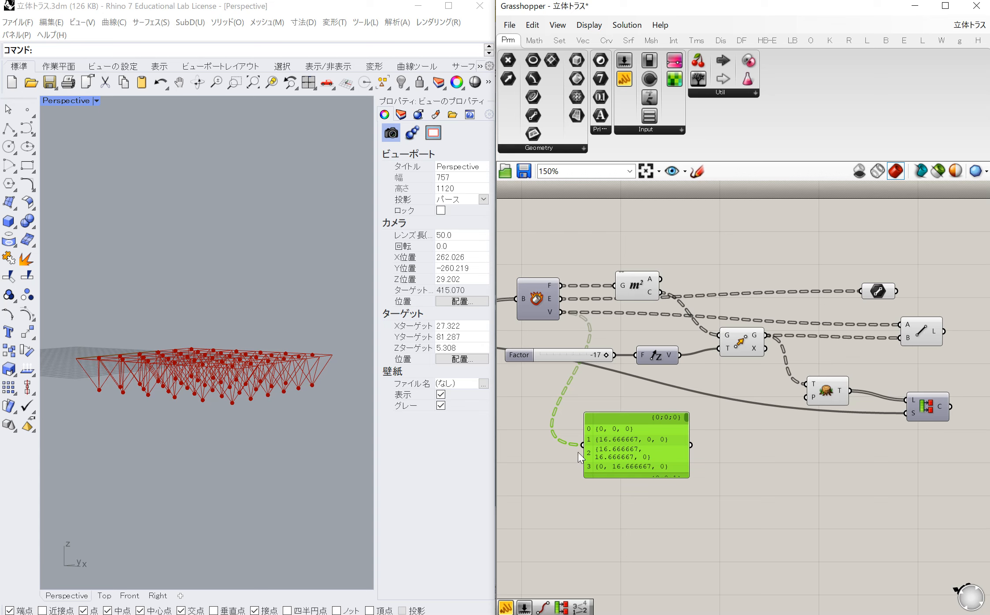
Move the panel below Partition List, rewire it to the Move's G output, and read its point list to the end
left_click_drag(608, 468, 828, 503)
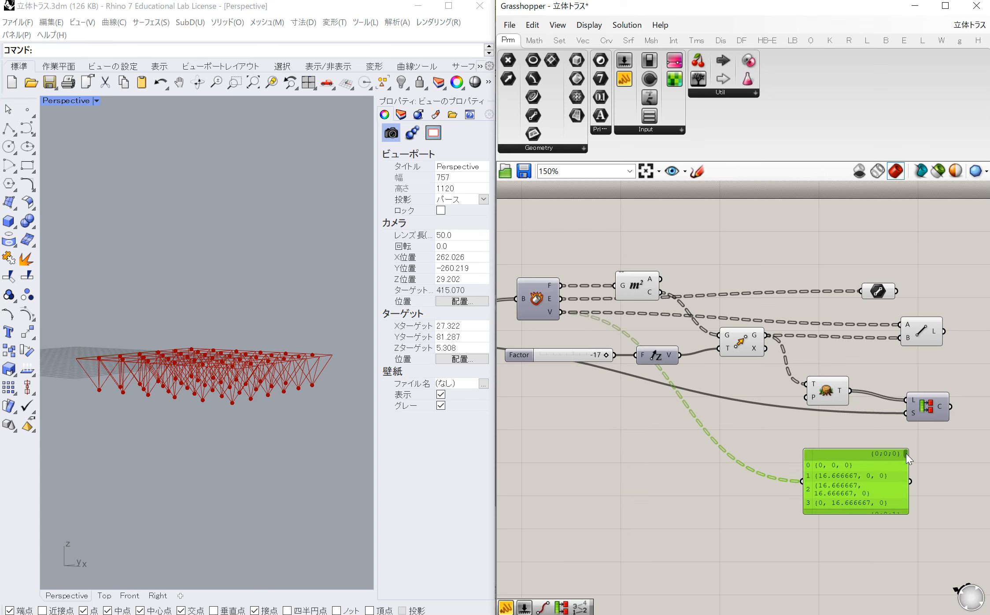
mouse_move(906, 453)
left_mouse_down()
mouse_move(902, 519)
mouse_move(909, 440)
left_mouse_up()
left_click_drag(803, 479, 768, 336)
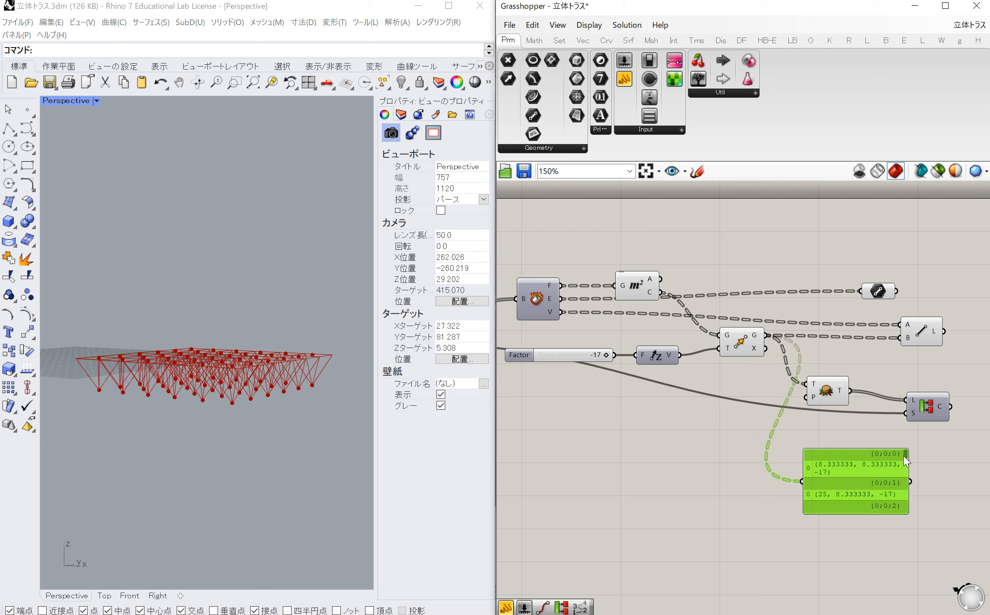
left_click_drag(906, 452, 906, 513)
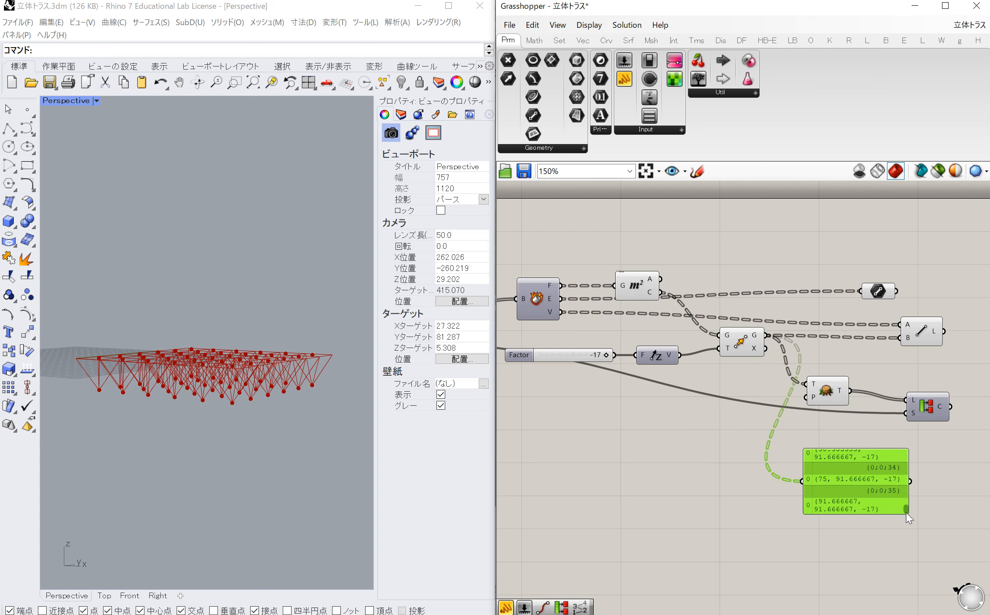
left_click(747, 351)
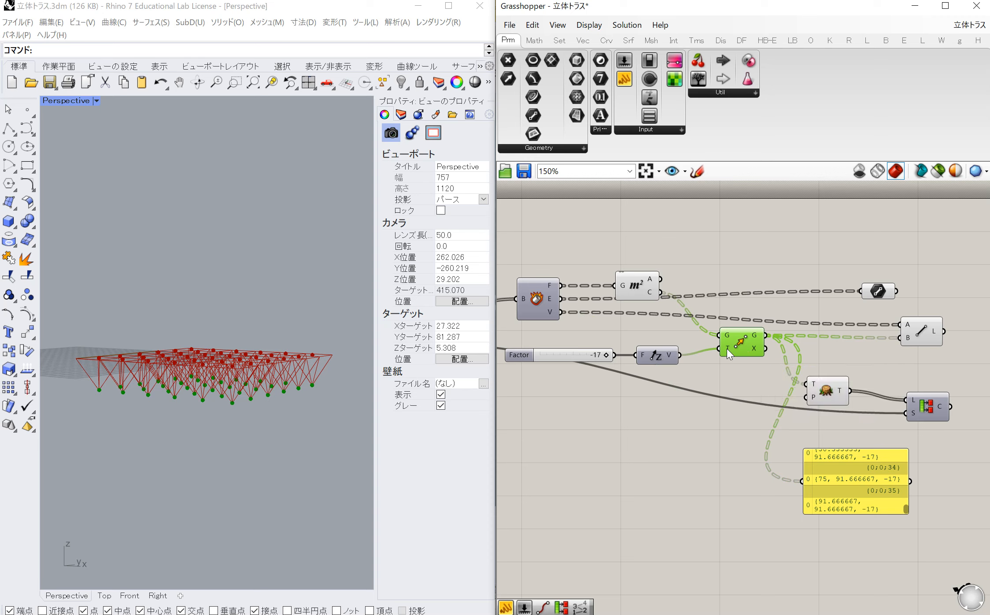
Delete the panel below Partition List
left_click(868, 515)
left_click(868, 494)
key("Delete")
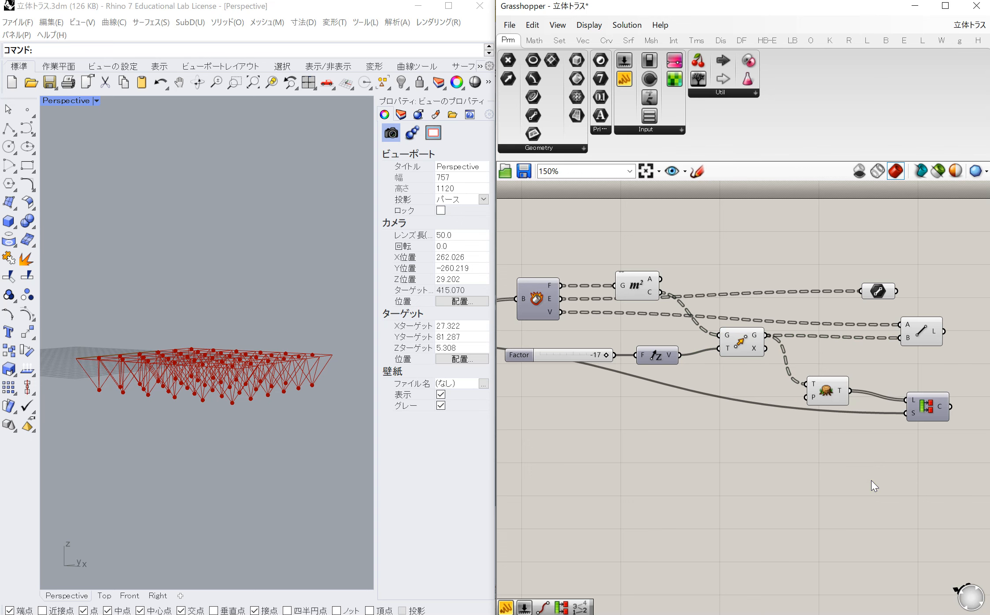
Align the Line parameter above the two-point Line component and shift Partition List slightly closer to Flatten Tree
left_click(928, 340)
scroll(713, 345, "down", 5)
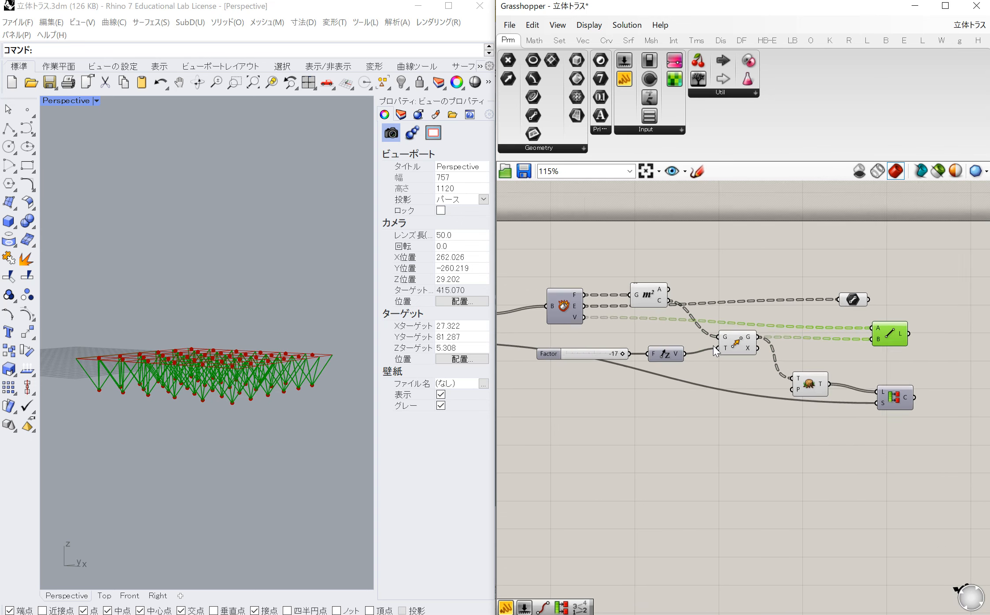
scroll(889, 355, "up", 5)
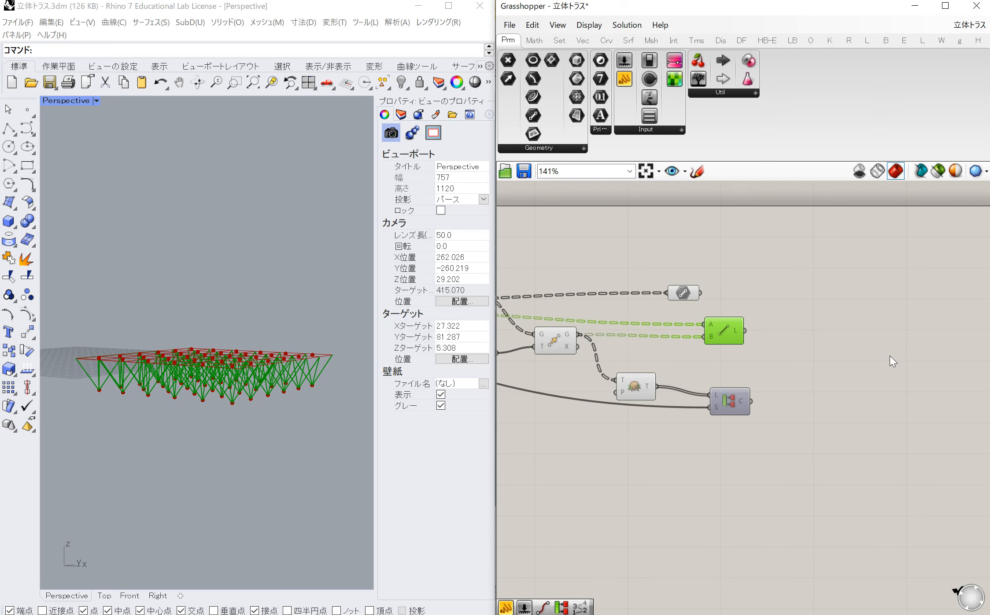
left_click_drag(676, 287, 714, 285)
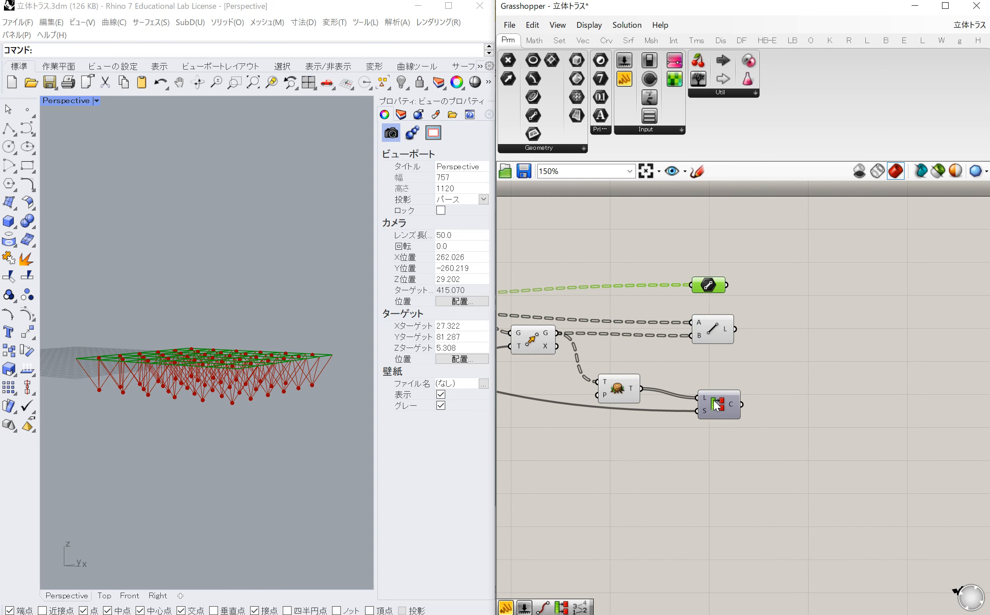
left_click_drag(716, 406, 703, 408)
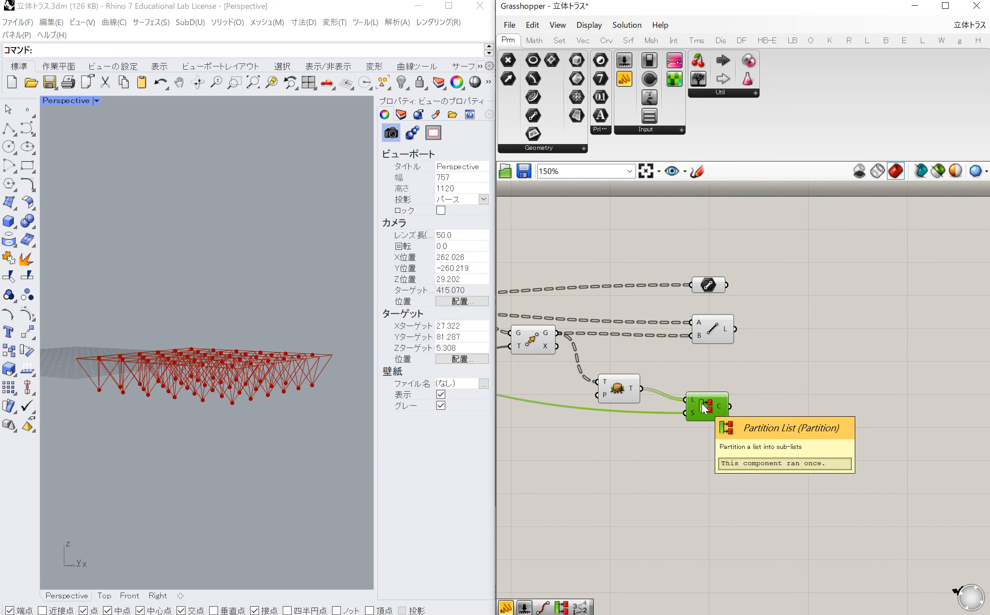
Add a PolyLine component beside Partition List and connect Partition List's C output to its V input
left_click(877, 411)
double_click(877, 411)
type("p")
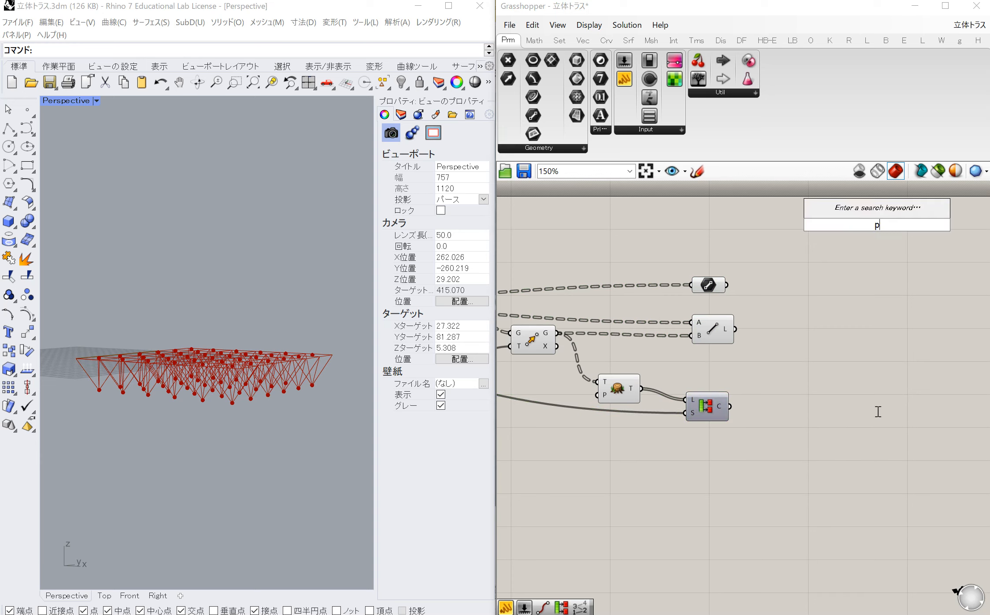
type("olygon")
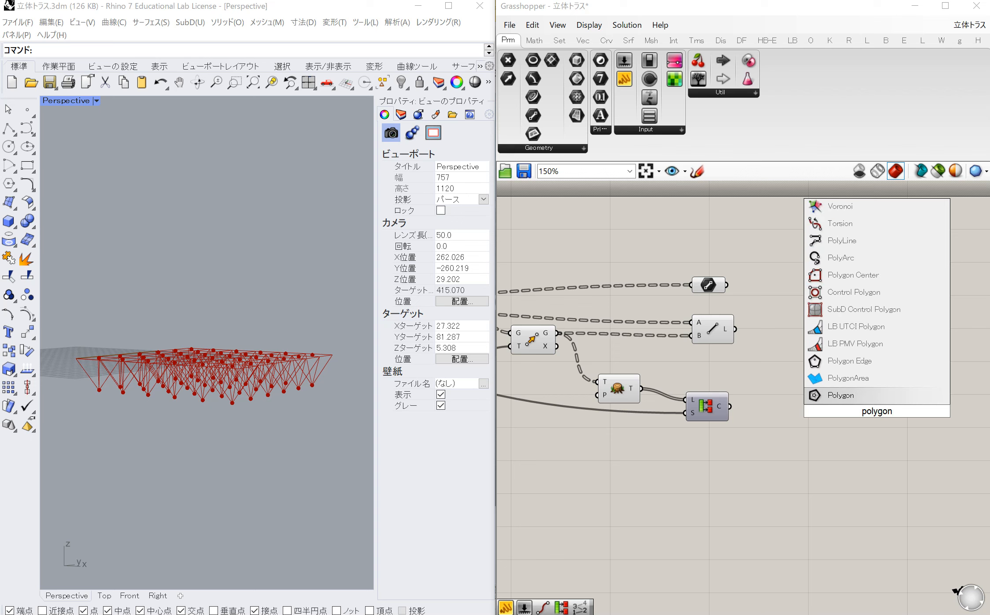
key("Up")
key("Up")
key("Up")
key("Up")
key("Up")
key("Up")
key("Up")
key("Up")
key("Up")
key("Return")
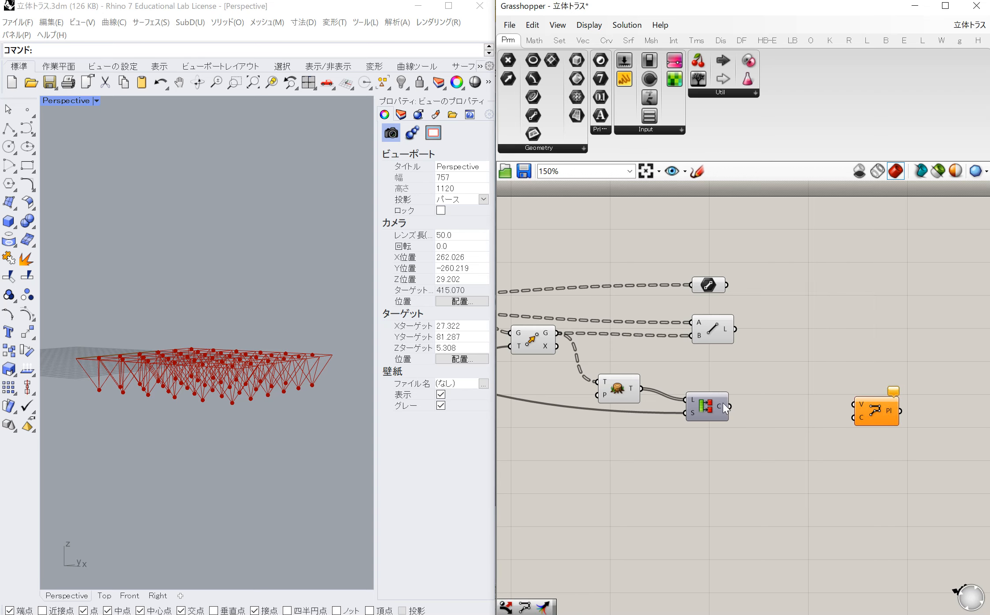
left_click_drag(728, 406, 841, 396)
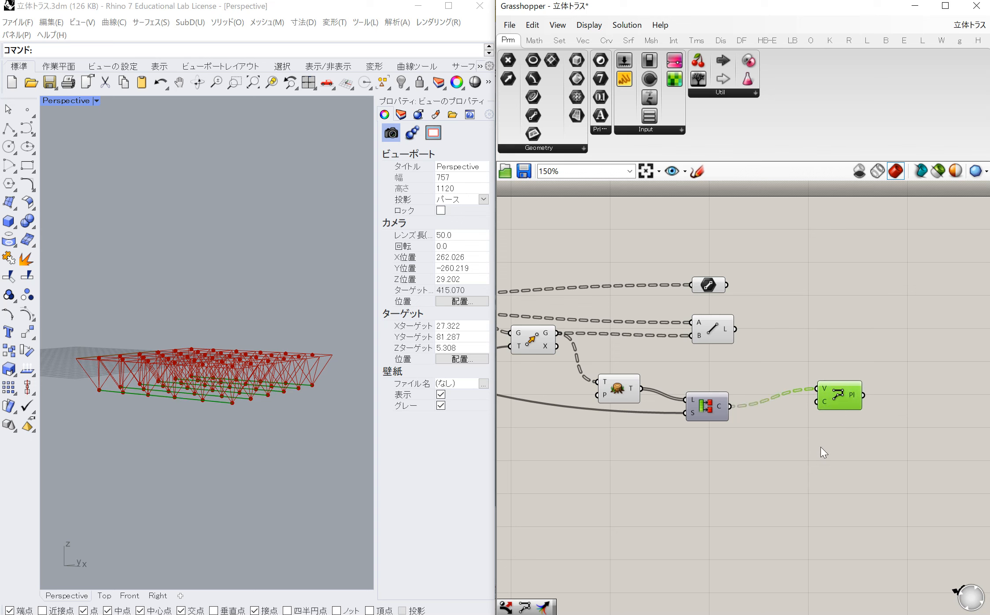
left_click(814, 456)
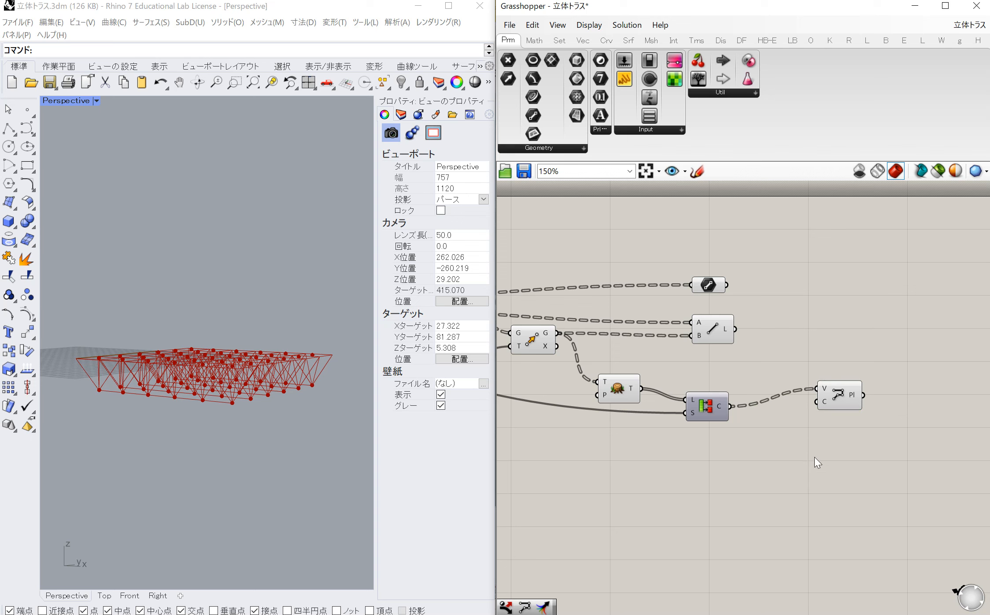
Add a Panel below the Move component and connect the Move's G output to it
left_click(198, 81)
mouse_move(173, 305)
left_mouse_down()
mouse_move(202, 323)
mouse_move(198, 353)
mouse_move(141, 358)
mouse_move(137, 309)
mouse_move(155, 307)
left_mouse_up()
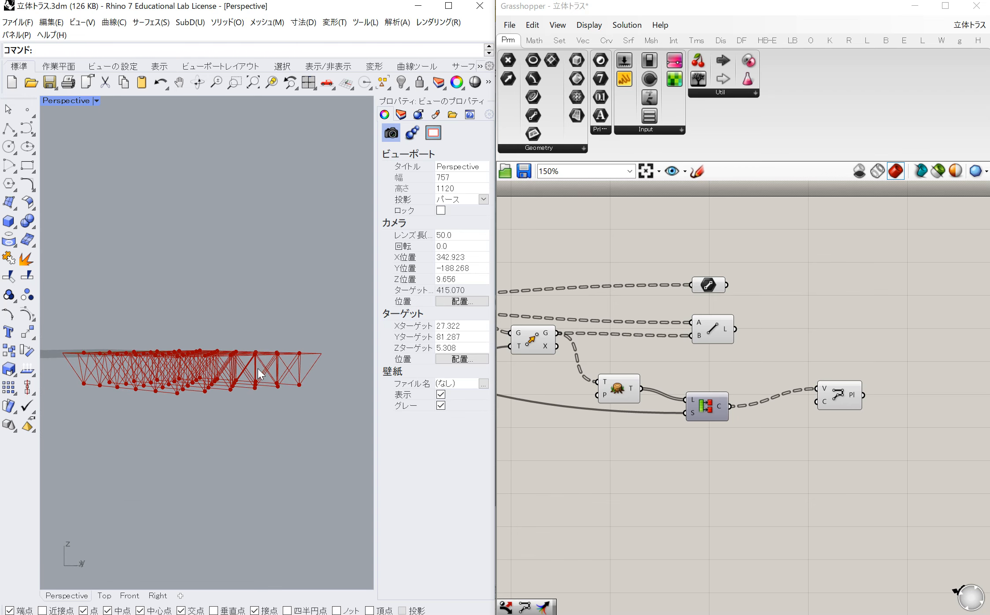
scroll(259, 376, "up", 3)
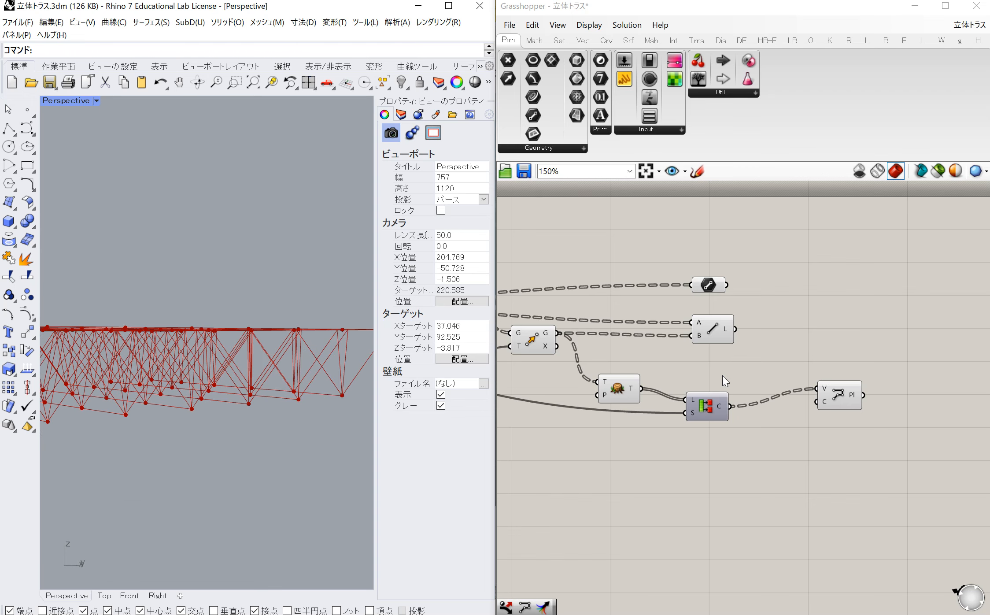
scroll(722, 375, "down", 1)
double_click(651, 458)
type("/")
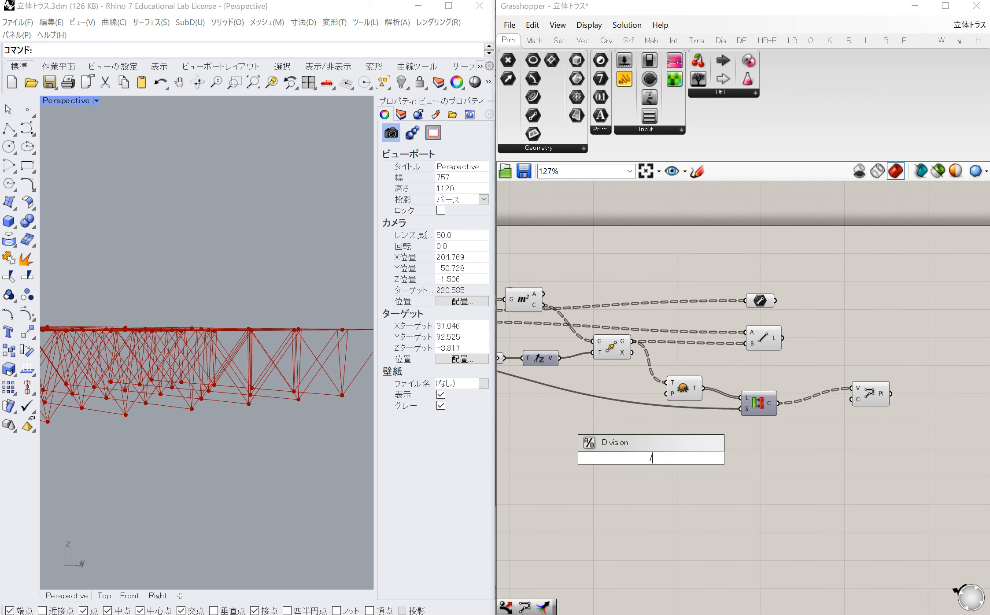
type("/")
key("Return")
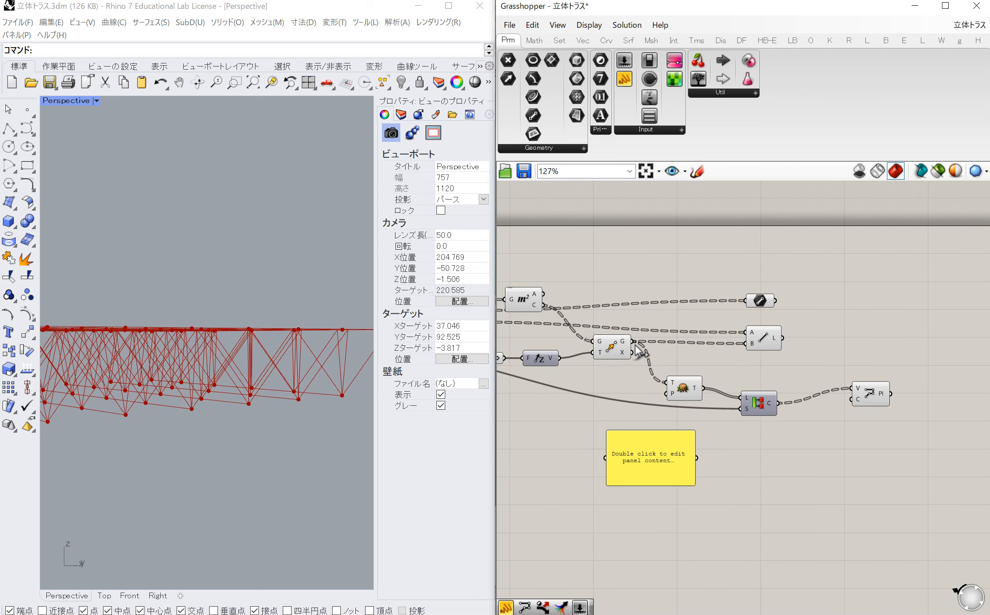
left_click_drag(635, 344, 605, 458)
Inspect the Move's highlighted points in Rhino from a raised angle, and rewire the panel to Flatten Tree's T output below Partition List
left_click(612, 346)
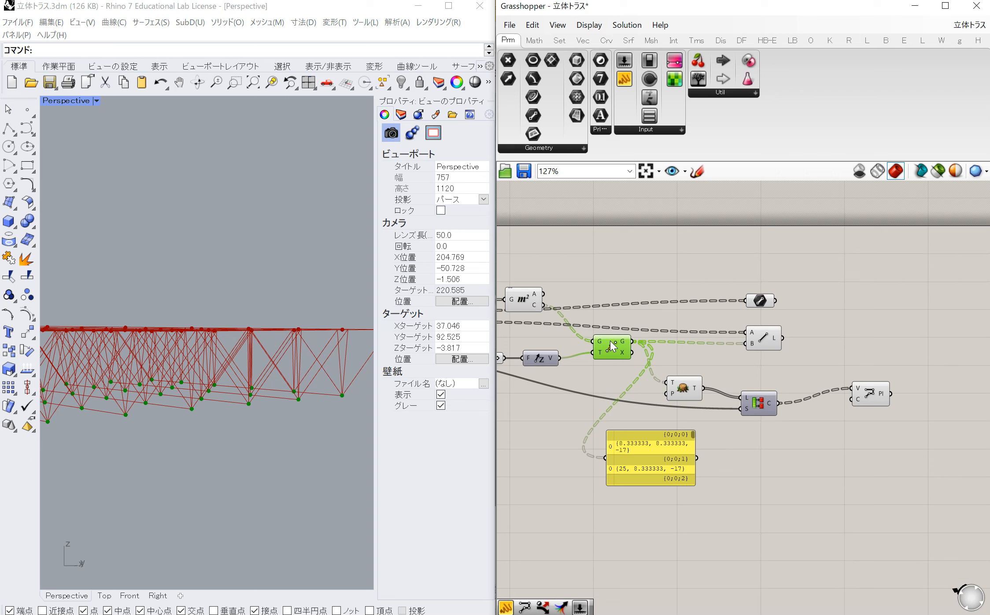
scroll(164, 373, "down", 5)
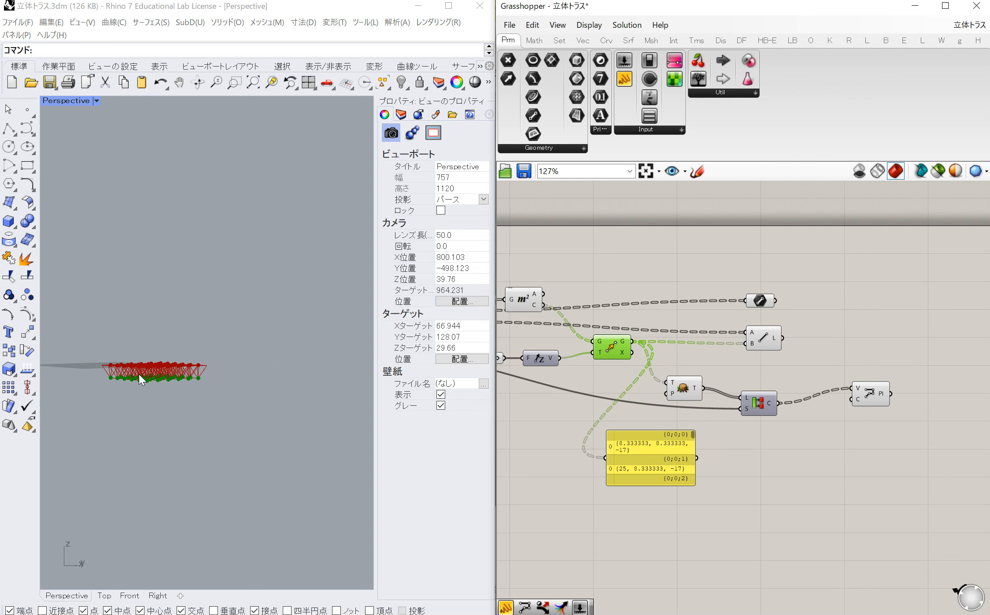
scroll(138, 373, "up", 5)
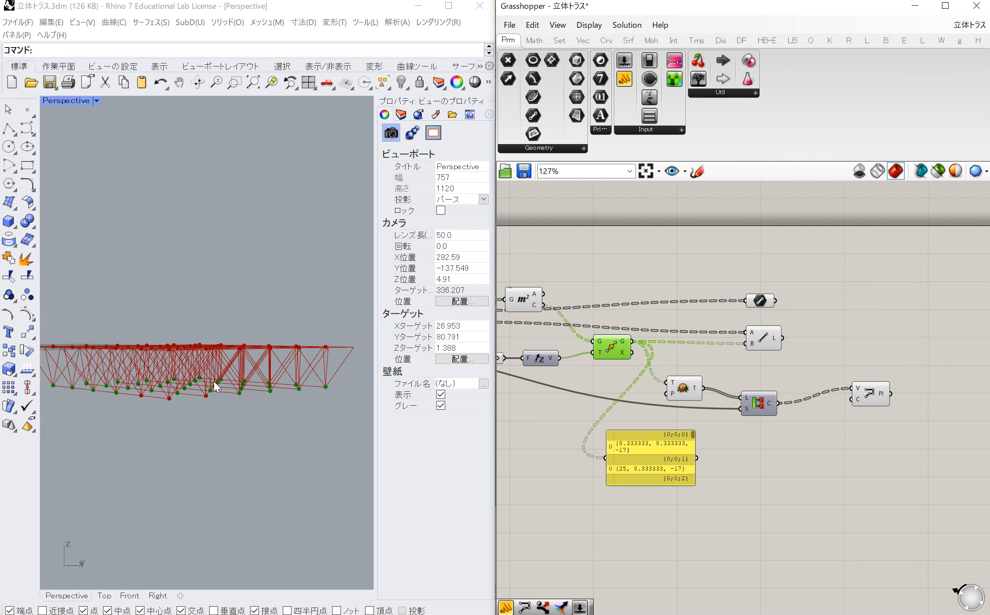
left_click(197, 81)
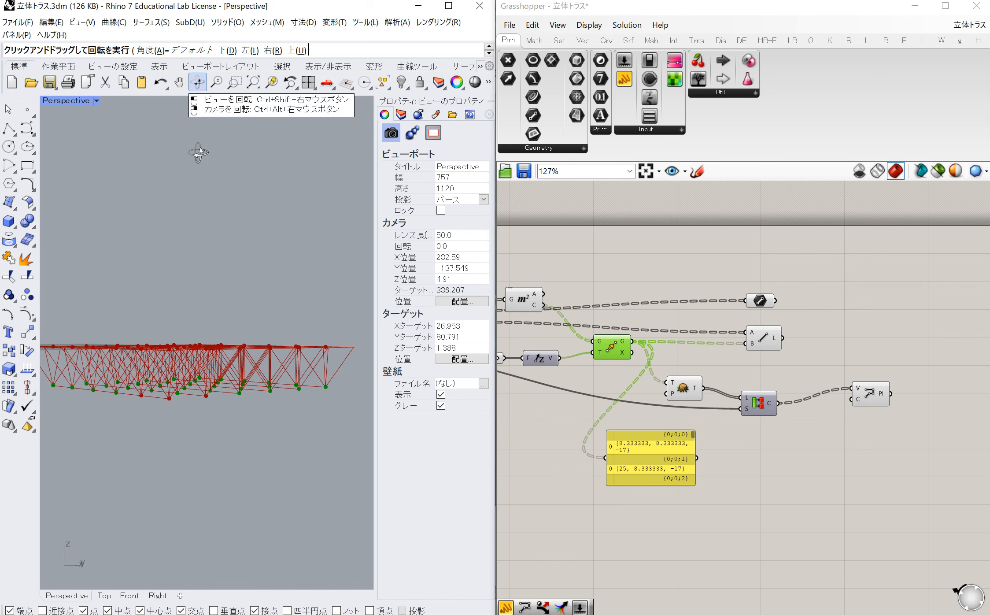
left_click_drag(197, 265, 206, 288)
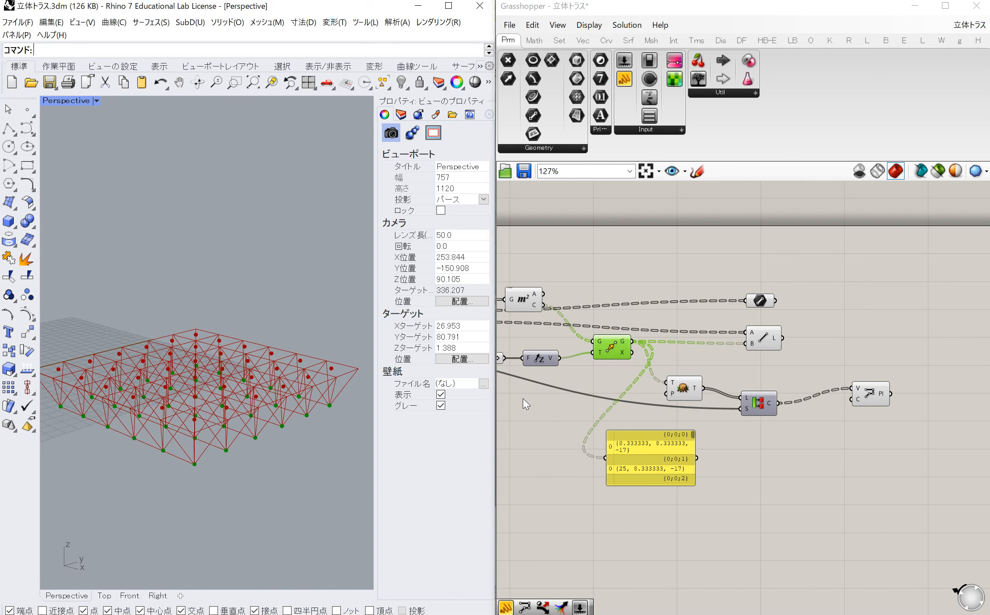
scroll(693, 396, "up", 1)
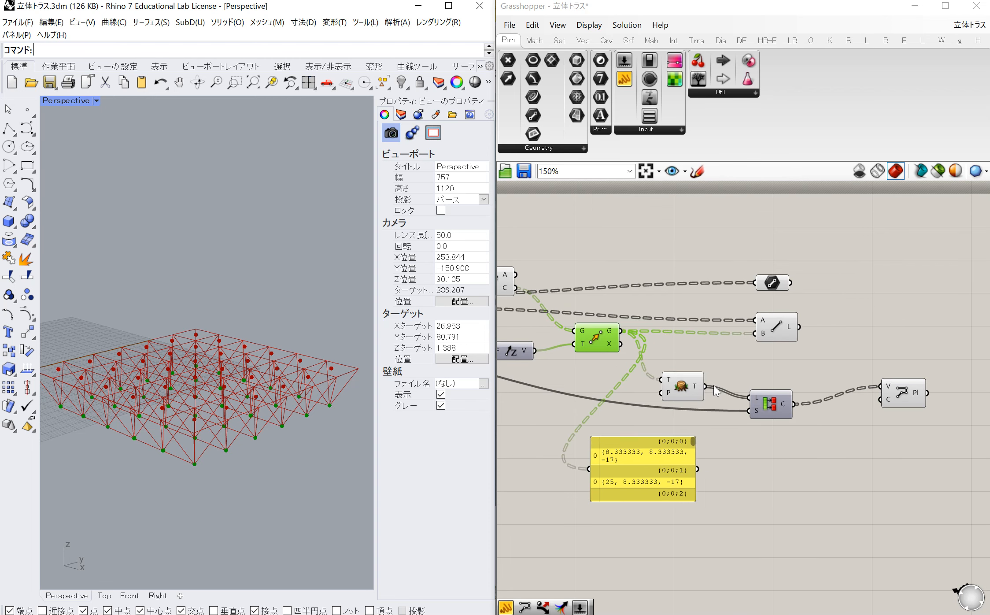
left_click_drag(703, 386, 742, 474)
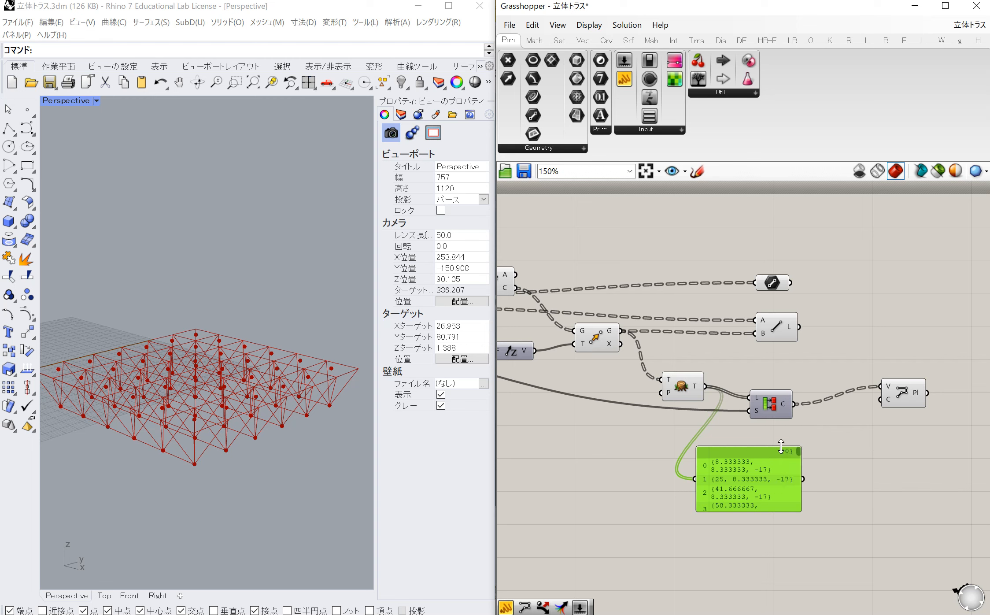
Add a Point List component below PolyLine and connect Partition List's C output to its P input
double_click(846, 480)
type("lis")
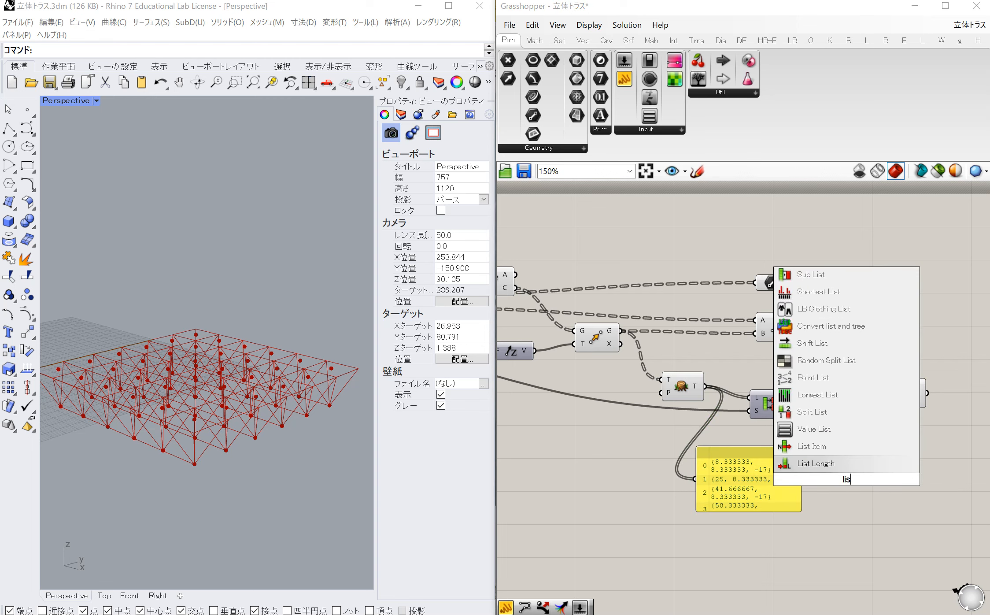
type("t")
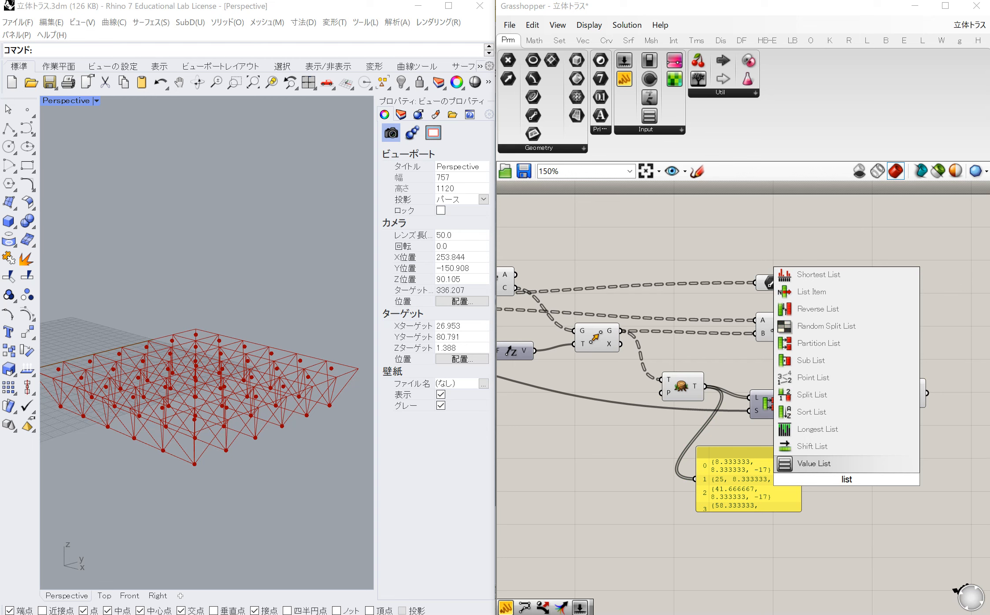
left_click(828, 375)
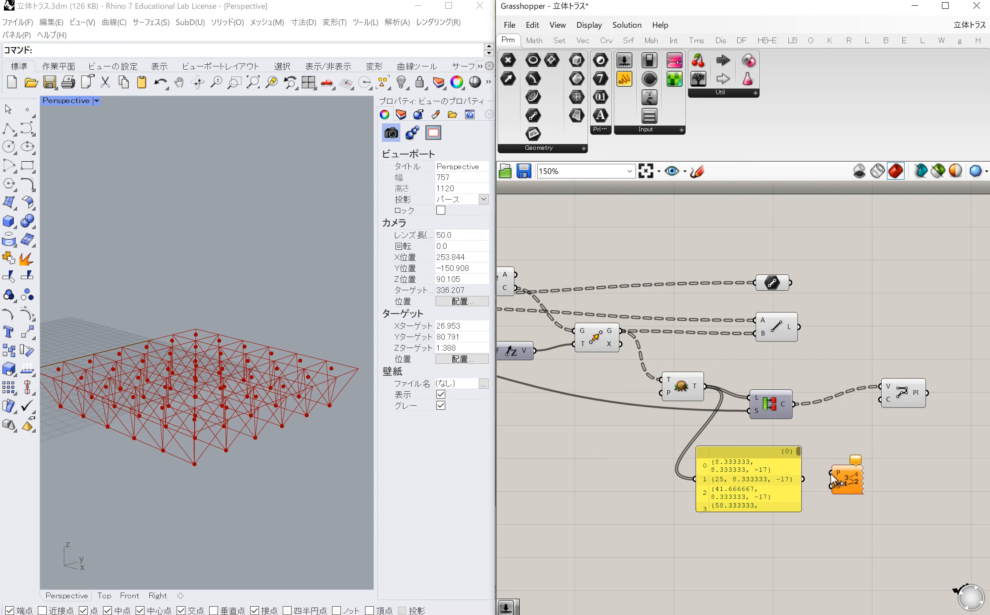
left_click_drag(811, 453, 799, 405)
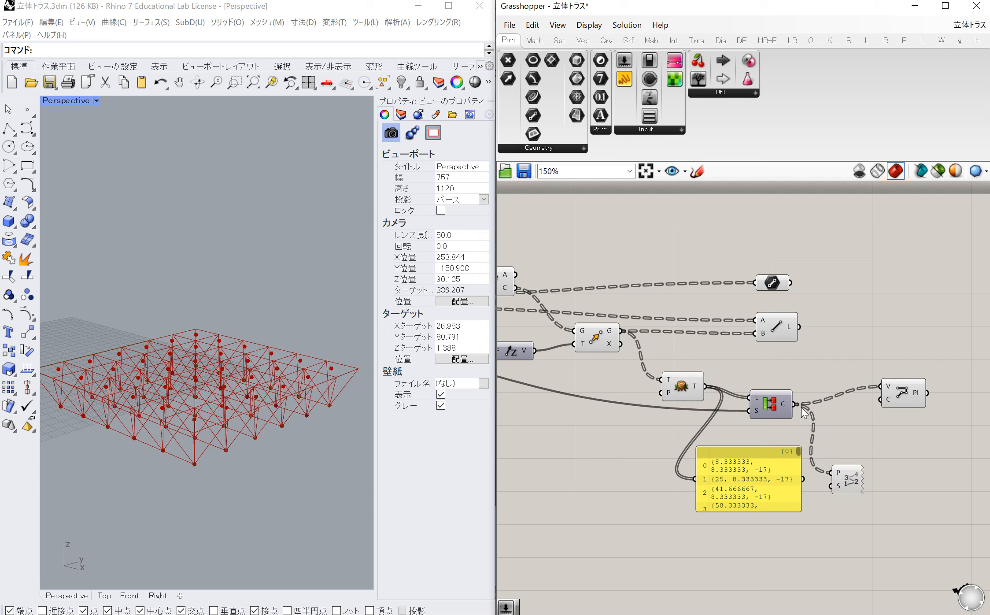
left_click_drag(855, 481, 909, 480)
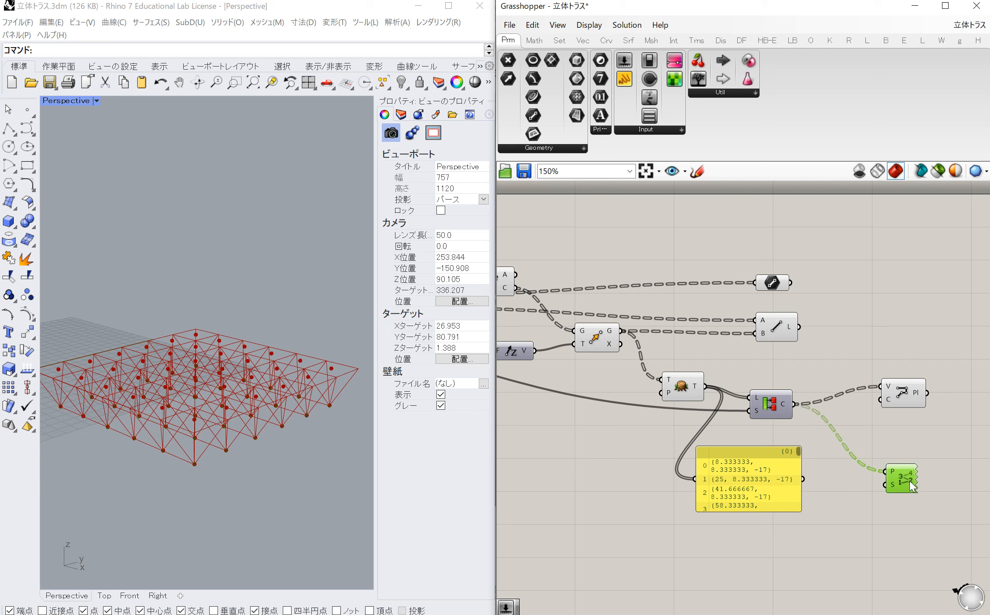
Add a number slider set to 3 and connect it to the Point List's S input
double_click(815, 531)
type("3")
key("Return")
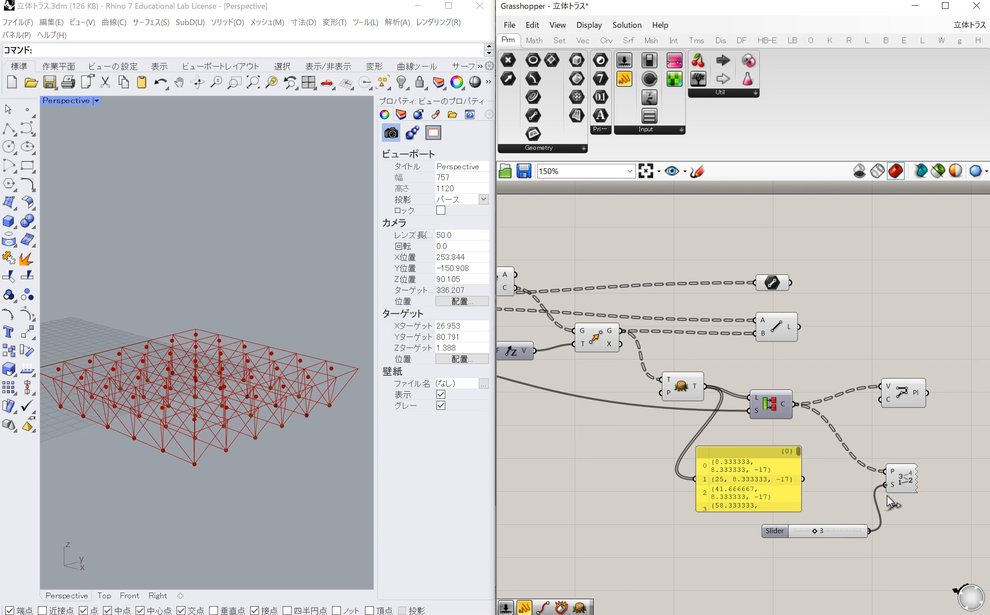
Examine the Point List's index numbers on the lower-chord points in Rhino at close range
left_click_drag(887, 495, 912, 474)
right_click_drag(186, 484, 270, 439)
scroll(270, 439, "down", 3)
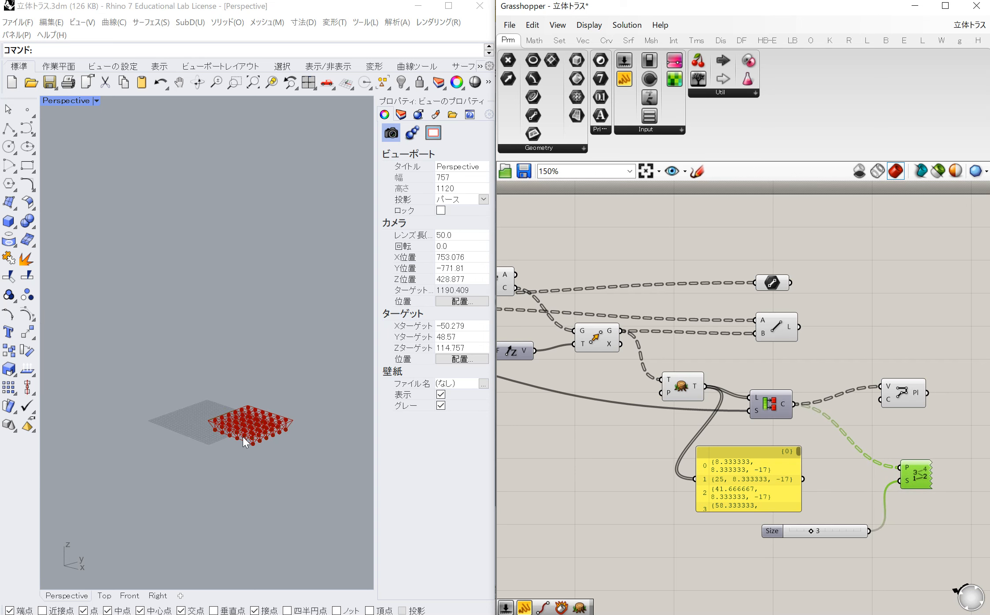
scroll(242, 436, "up", 6)
scroll(243, 437, "down", 3)
scroll(243, 436, "up", 3)
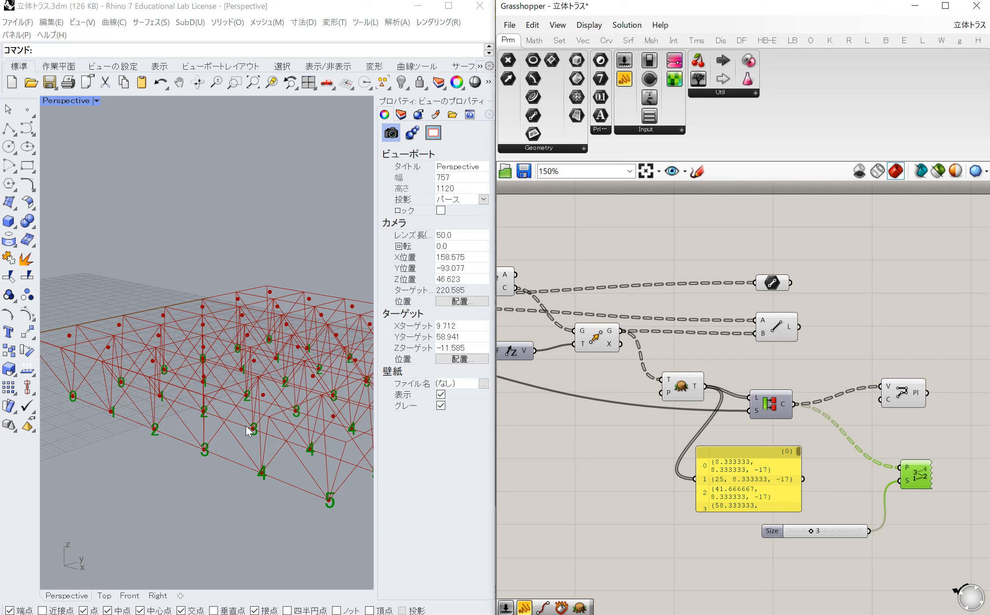
scroll(191, 425, "down", 4)
scroll(191, 424, "up", 3)
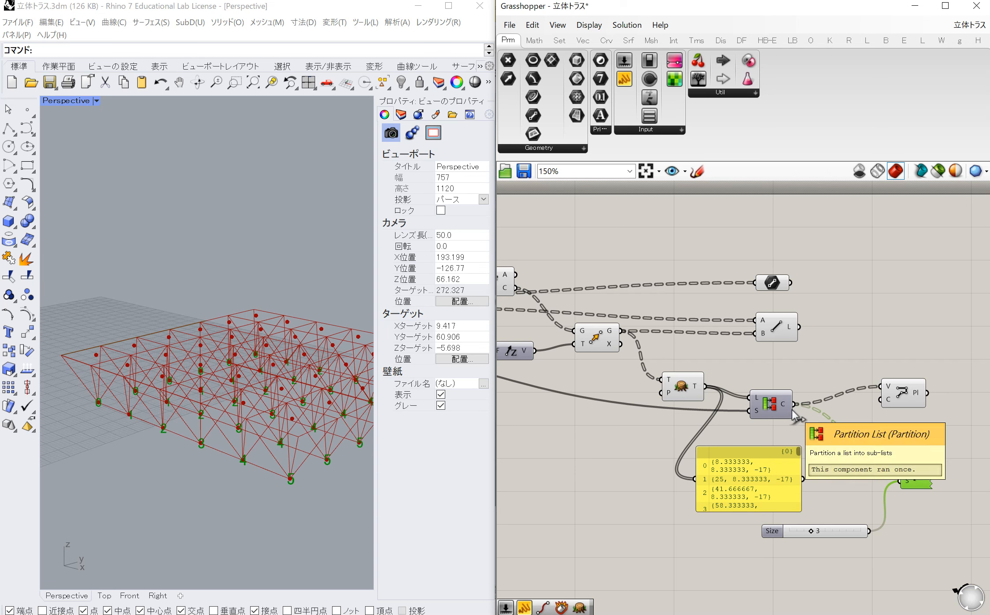
Check the branches of Partition List's C output in the panel, and return the panel to Flatten Tree's T output
left_click_drag(794, 404, 695, 478)
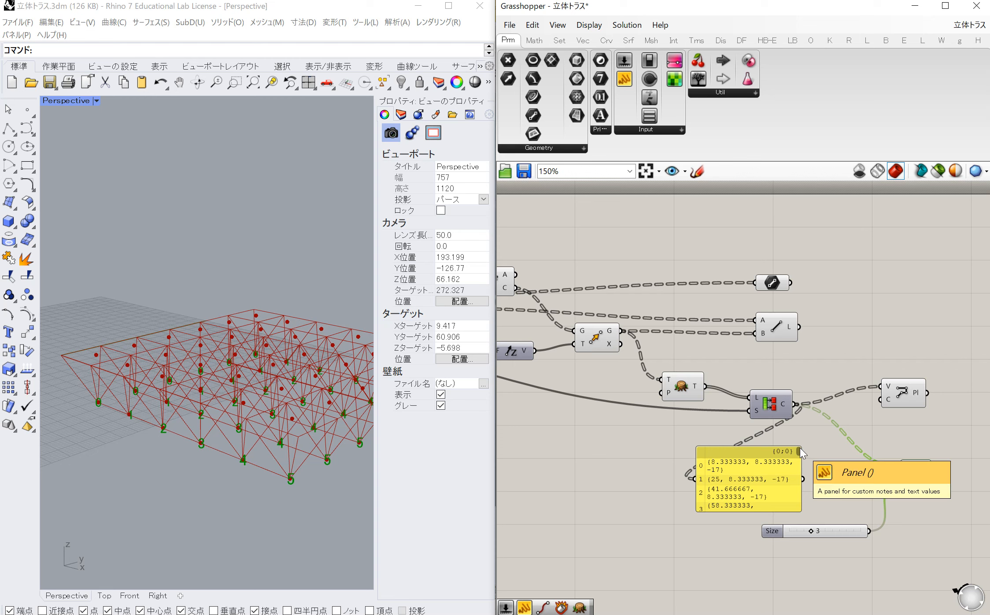
mouse_move(799, 449)
left_mouse_down()
mouse_move(791, 506)
mouse_move(790, 456)
left_mouse_up()
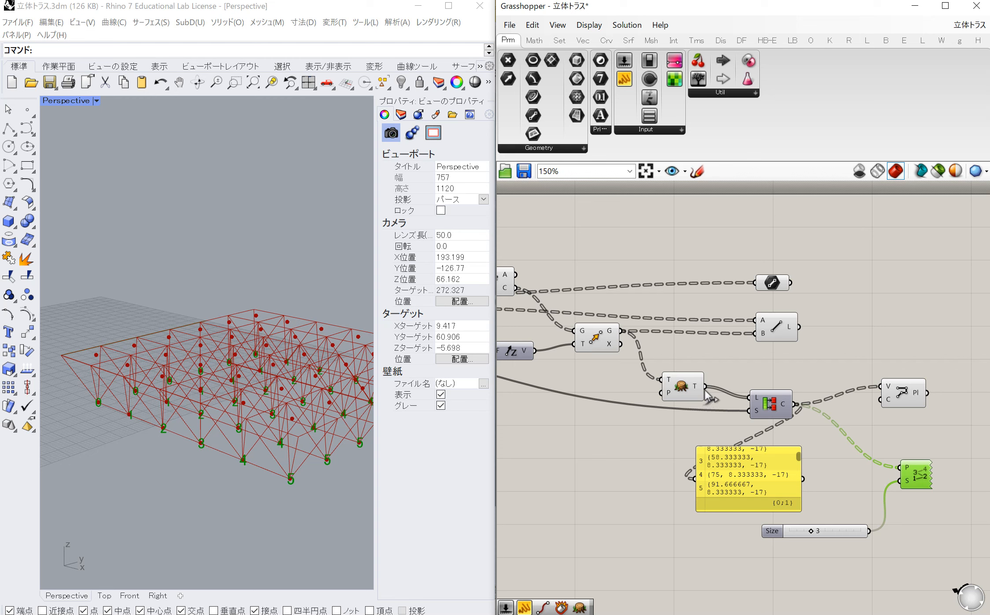
left_click_drag(705, 387, 694, 478)
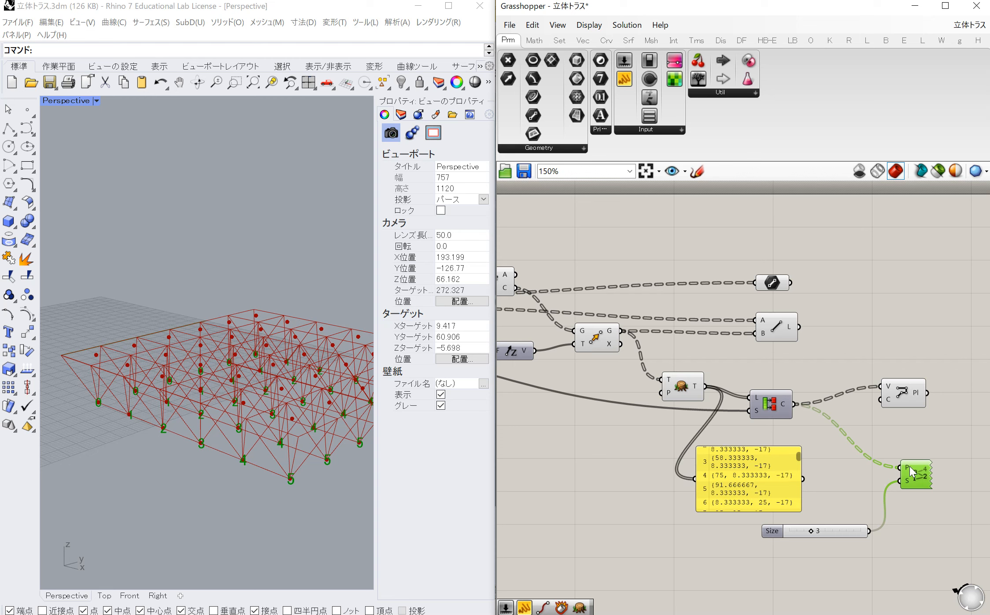
Rewire the Point List's P input to Flatten Tree's T output, and compare the numbering with the highlighted PolyLine curves
left_click_drag(920, 469, 705, 386)
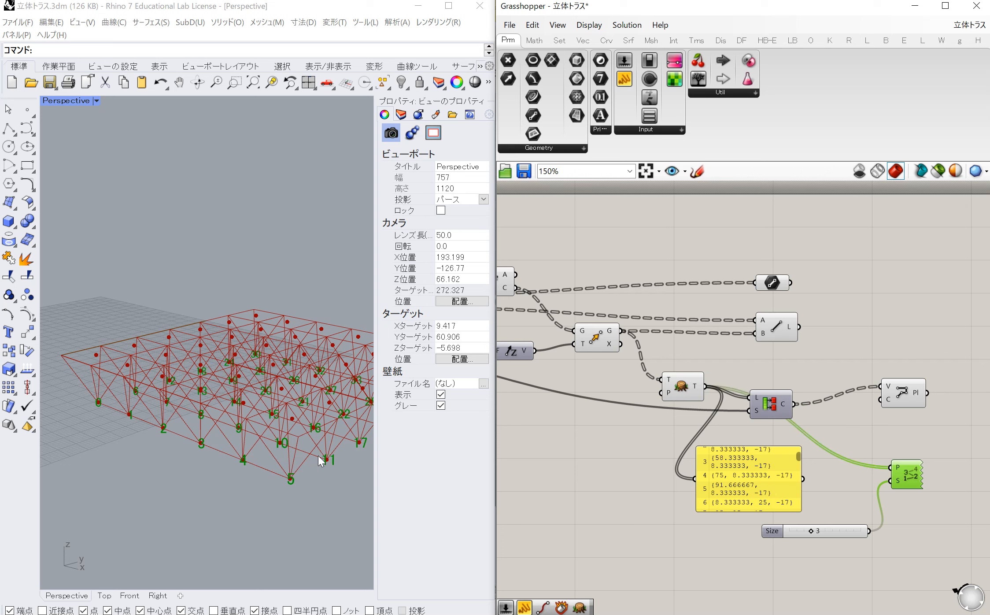
scroll(636, 446, "up", 4)
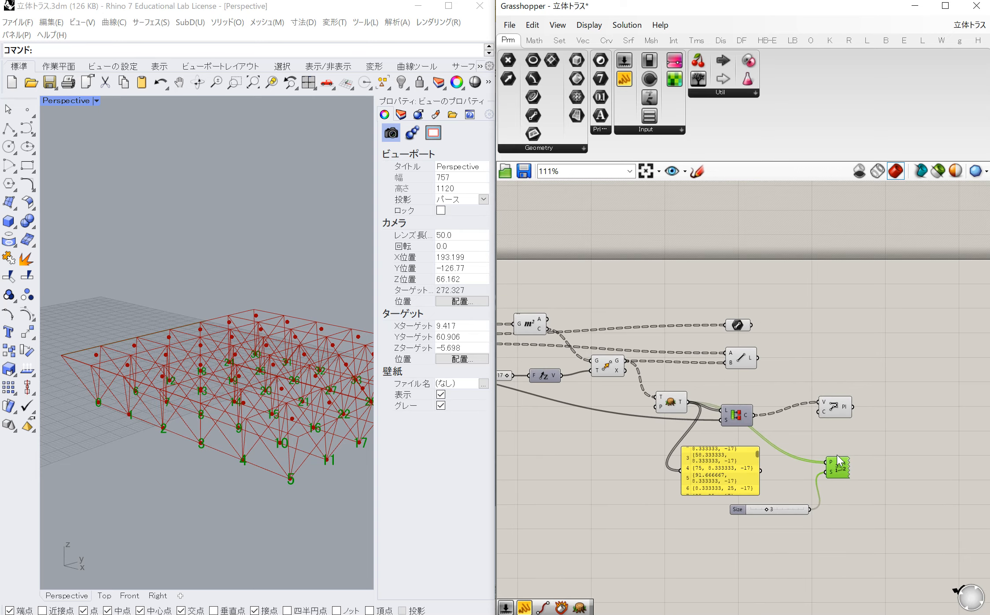
left_click(836, 375)
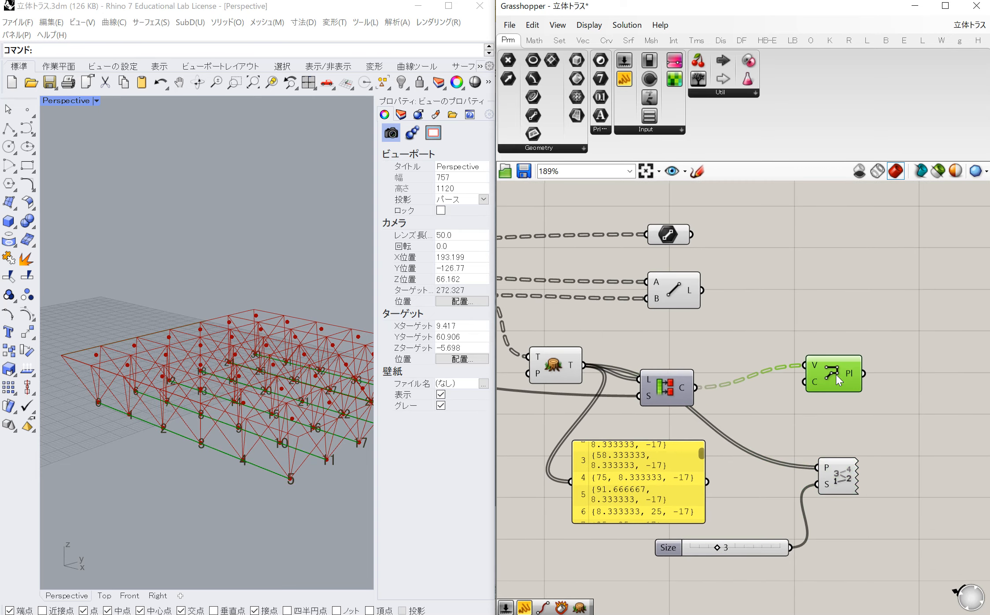
left_click(768, 395)
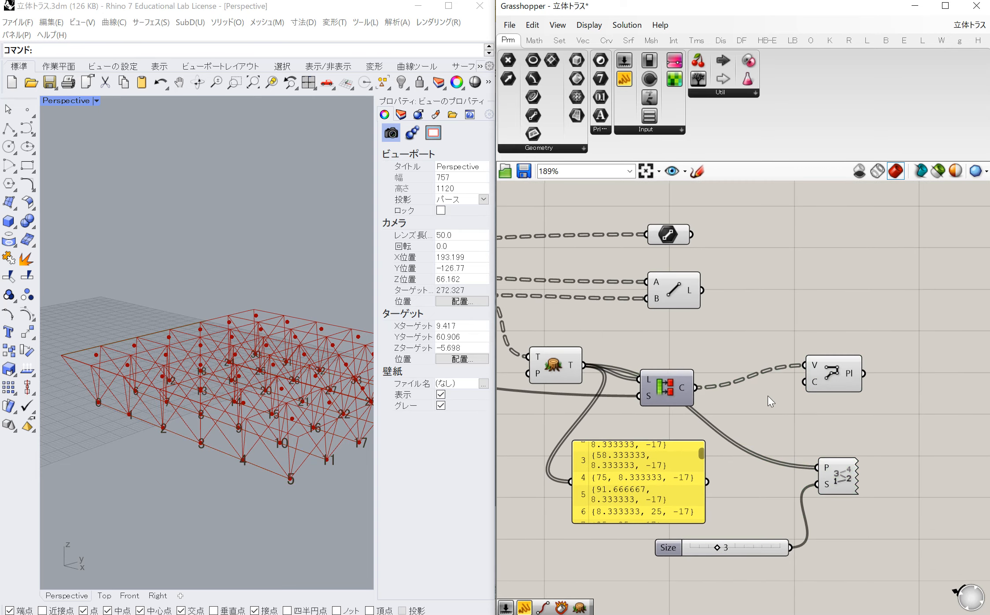
left_click_drag(827, 373, 829, 367)
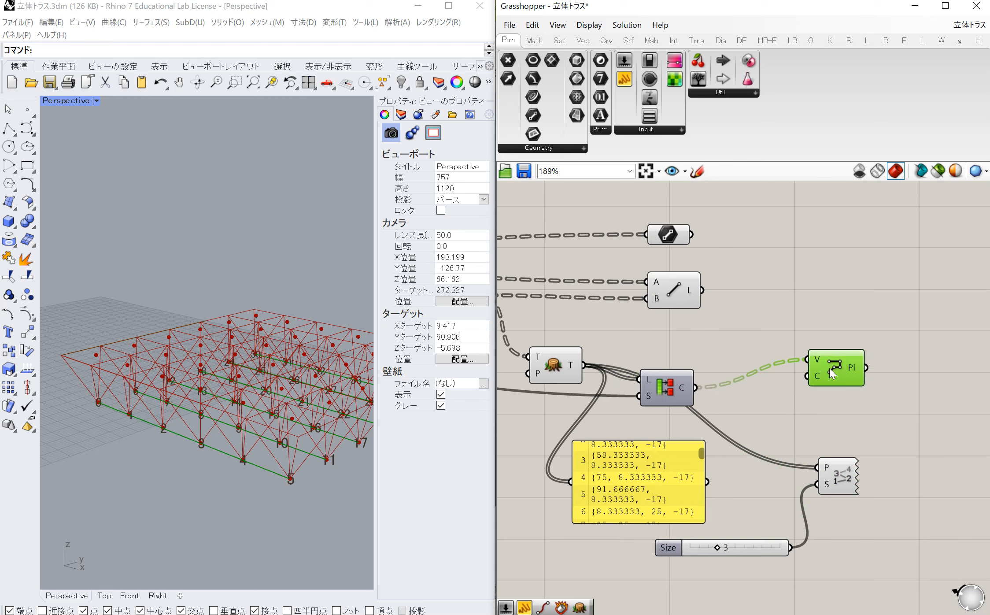
Place Partition List in line between Flatten Tree and PolyLine, and delete the panel
left_click_drag(671, 390, 571, 480)
left_click_drag(701, 454, 648, 482)
left_click(646, 478)
key("Delete")
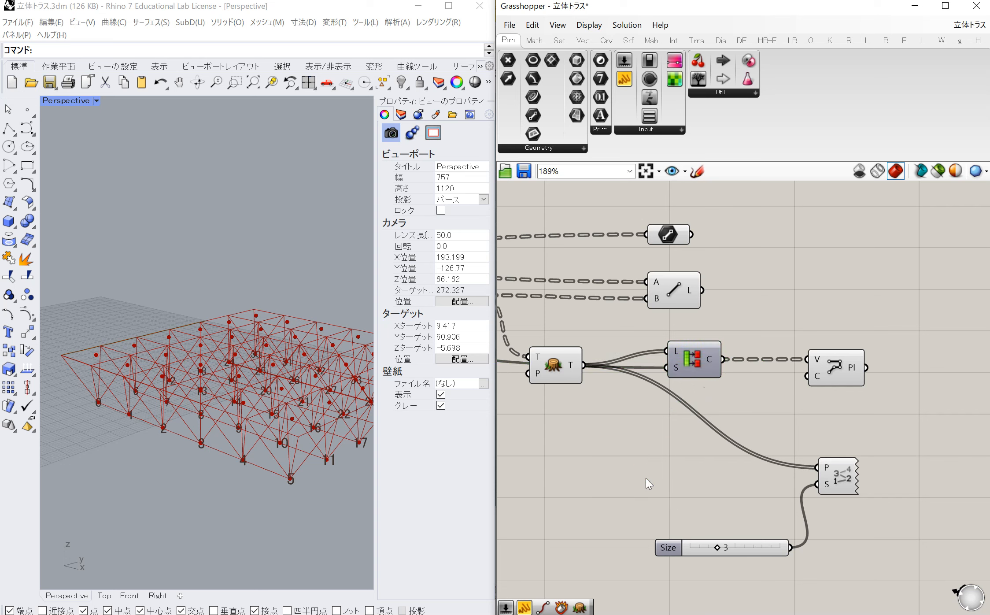
Add a Flip Matrix component below Partition List and connect Partition List's C output to its D input
left_click(821, 362)
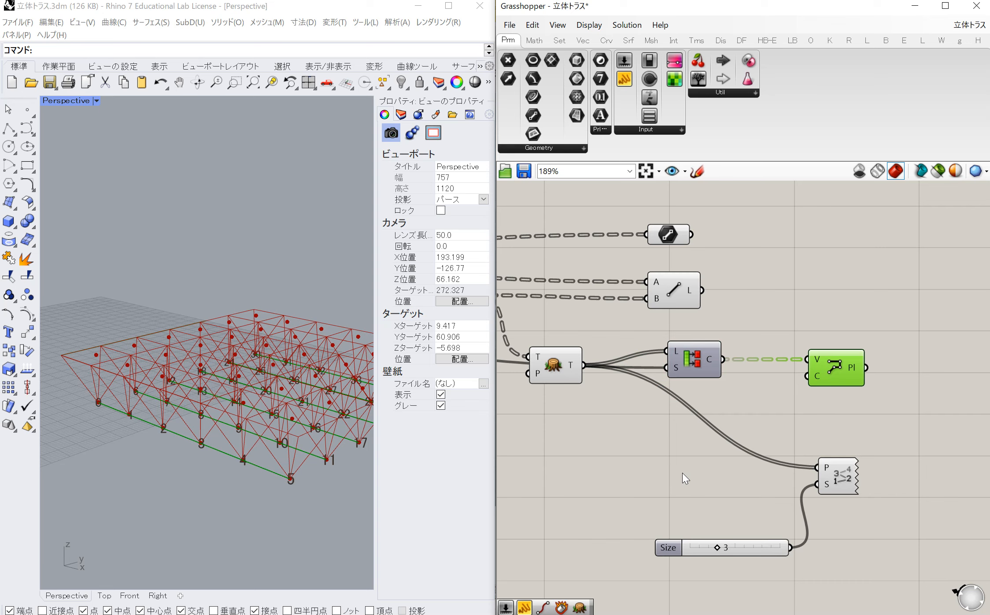
double_click(682, 473)
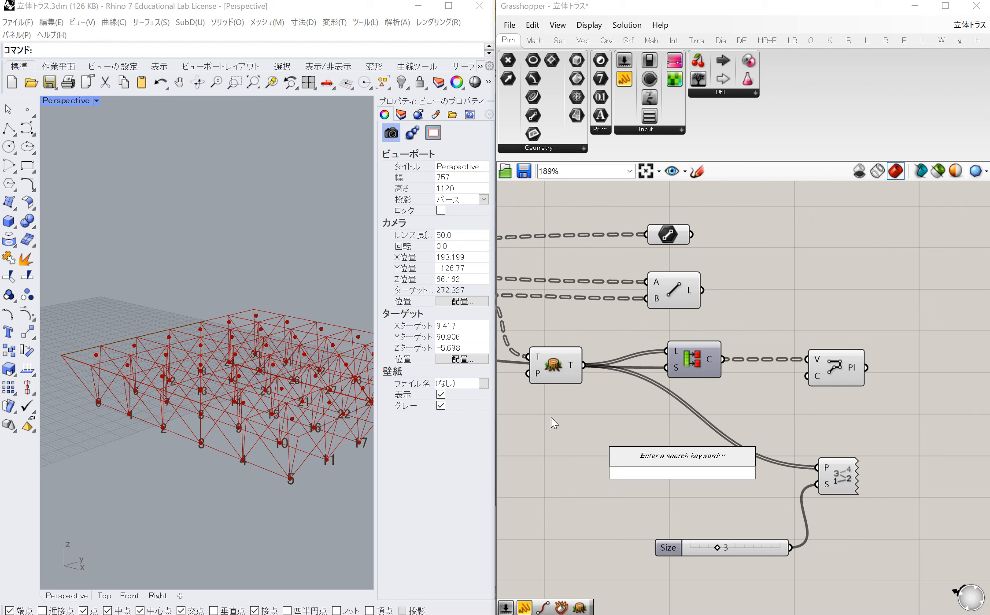
type("fli")
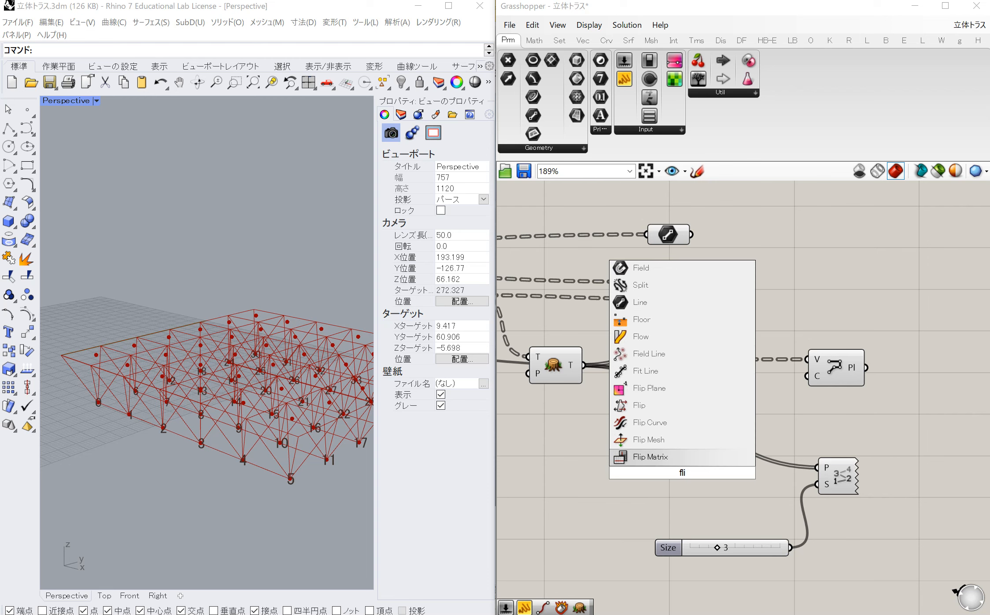
key("Return")
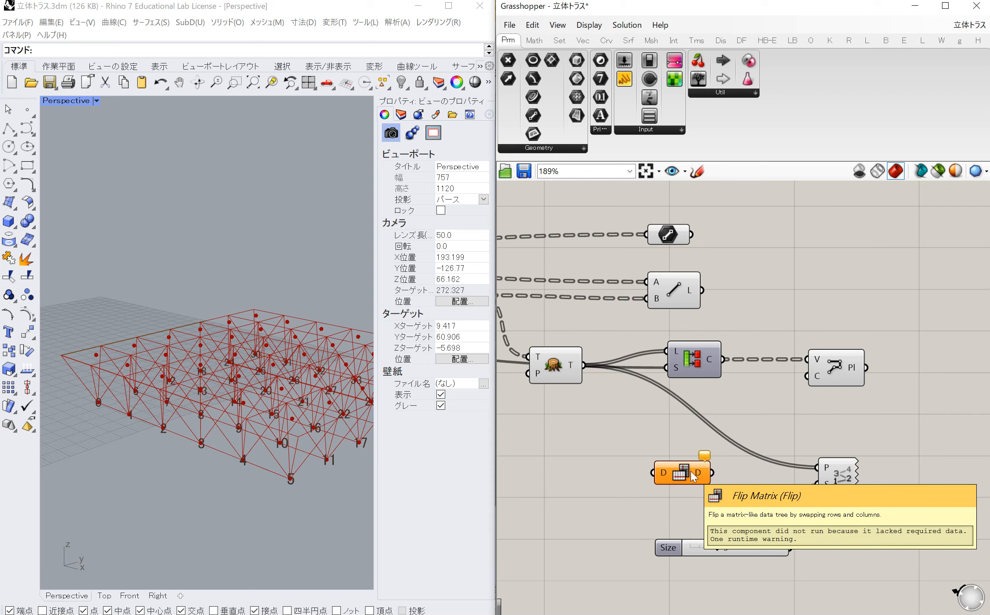
left_click_drag(679, 473, 723, 360)
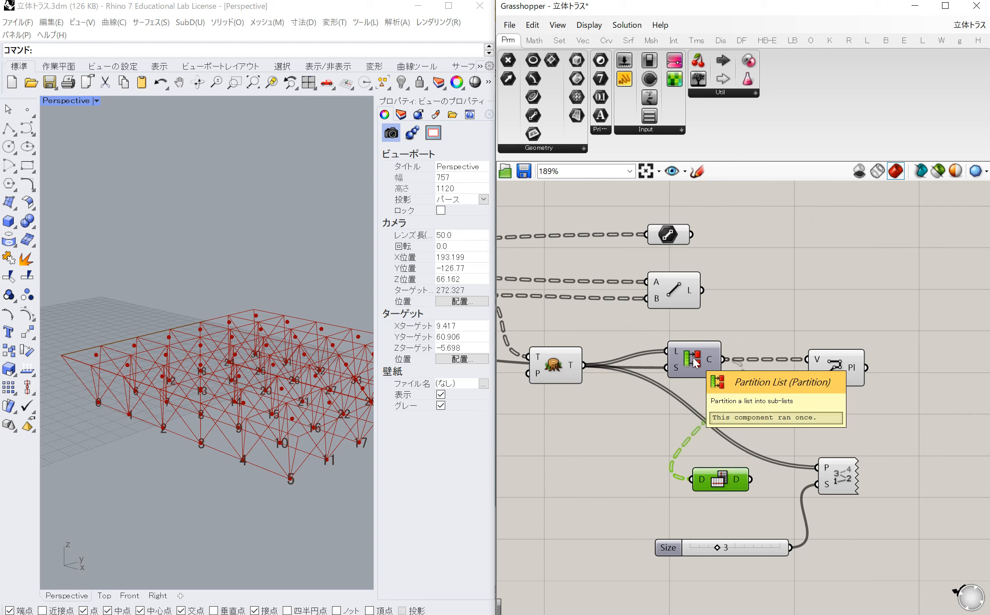
left_click_drag(734, 468, 830, 420)
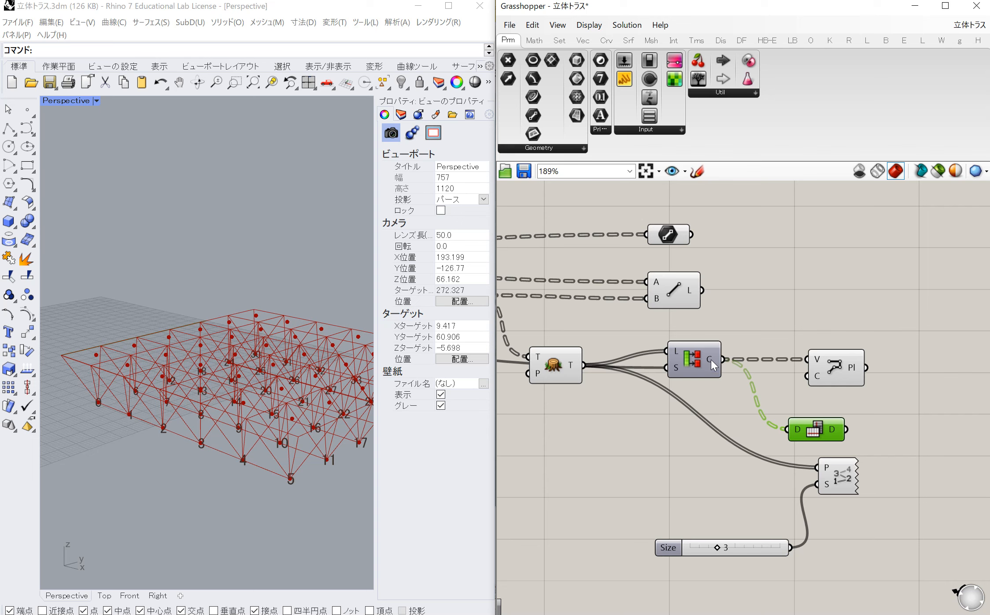
left_click_drag(820, 432, 701, 439)
Add a second PolyLine component beside Flip Matrix and connect Flip Matrix's D output to its V input
left_click(810, 440)
double_click(810, 440)
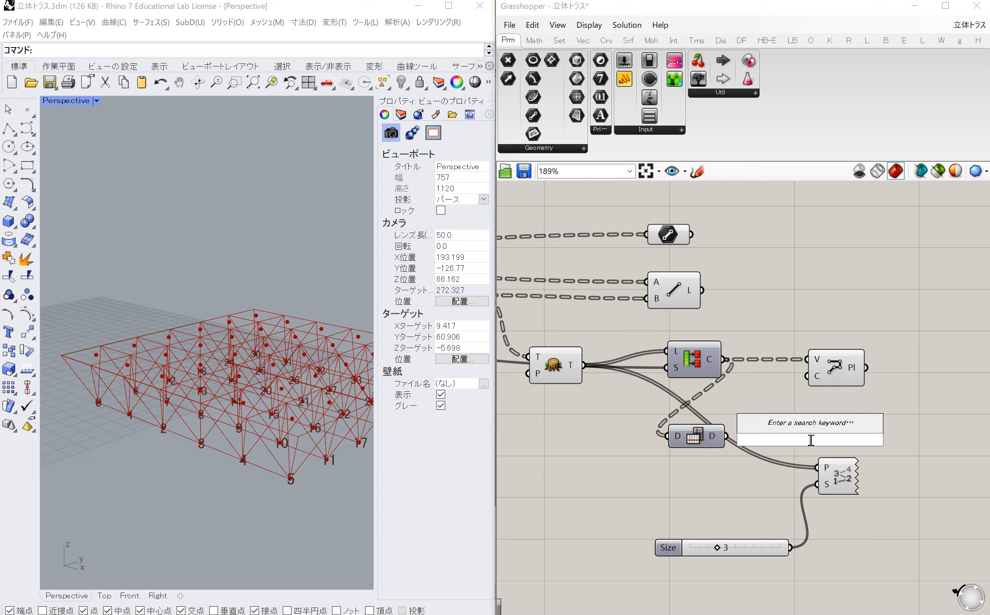
type("pol")
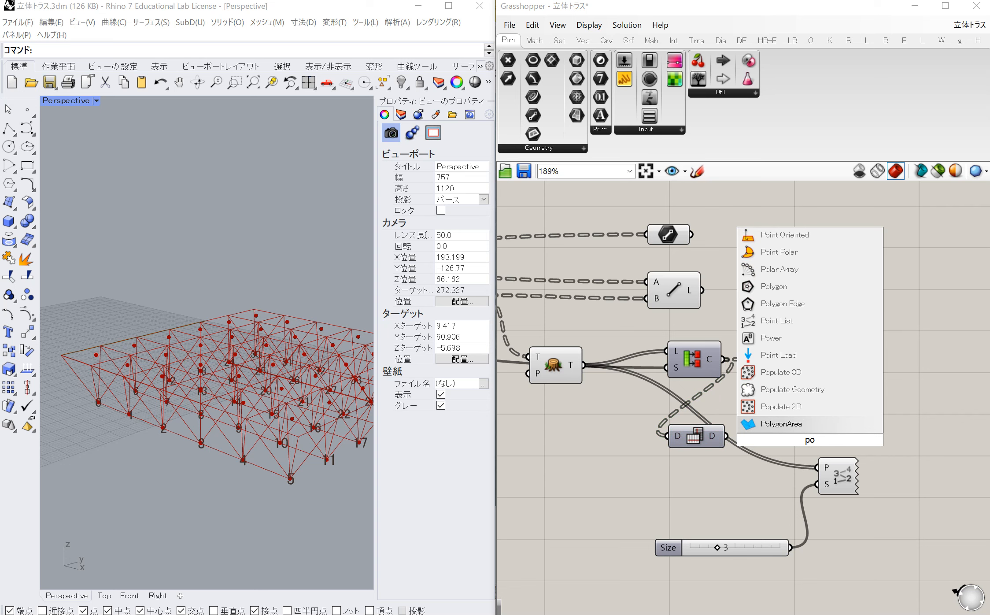
key("Up")
key("Up")
key("Up")
key("Up")
key("Up")
key("Up")
key("Up")
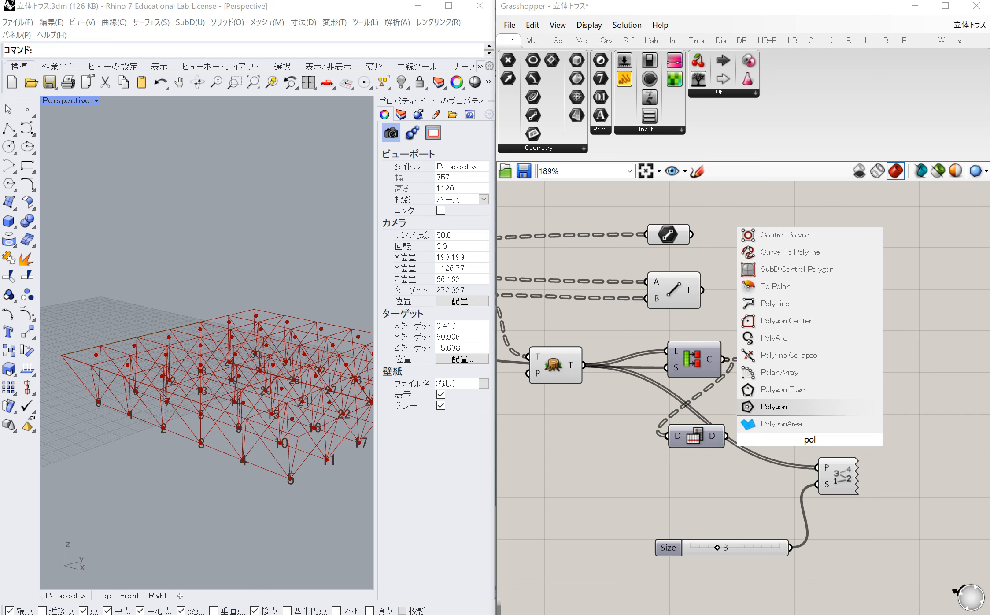
key("Return")
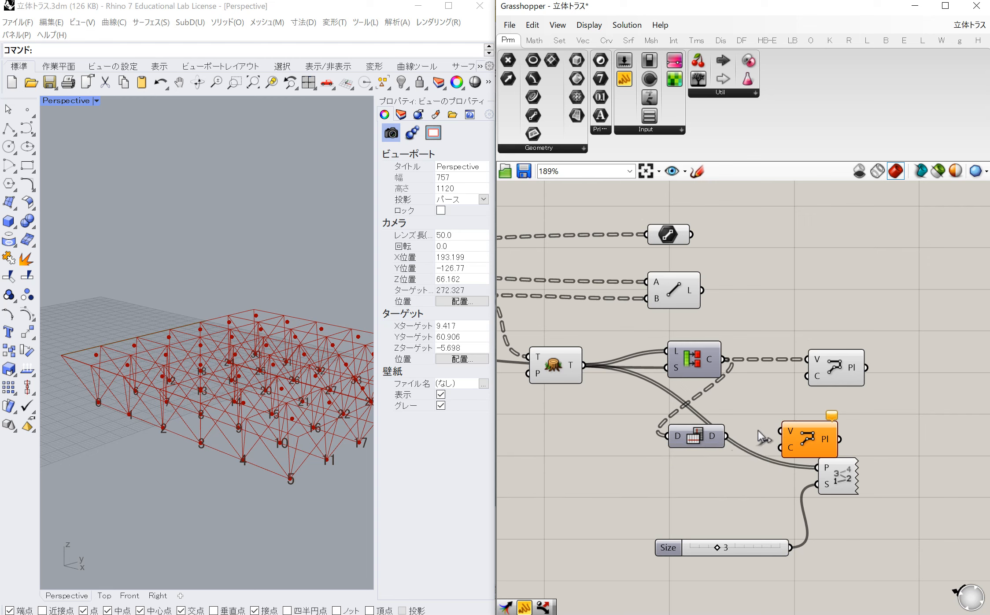
left_click_drag(726, 436, 853, 434)
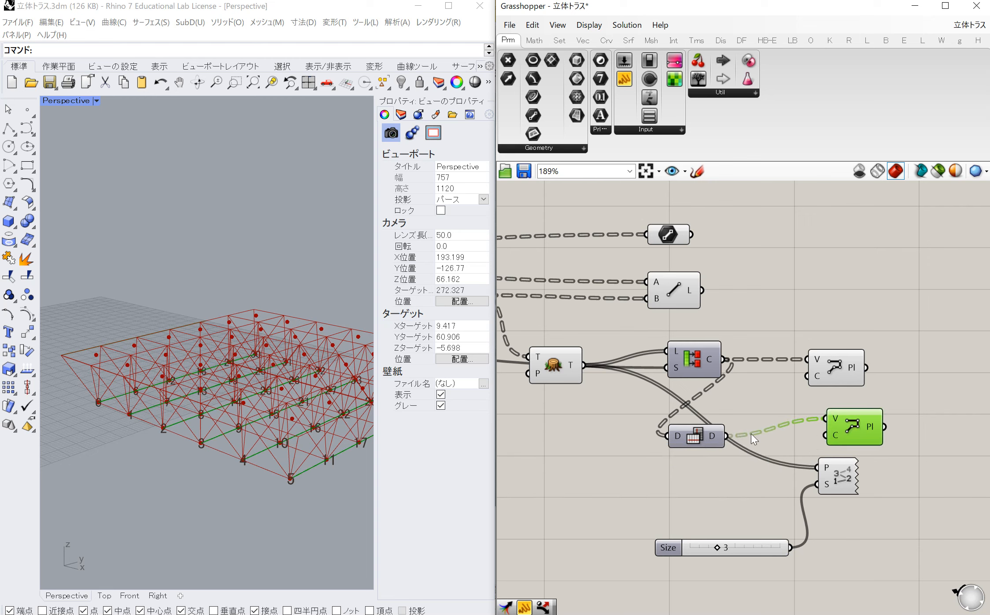
Arrange Flip Matrix and the second PolyLine below the first pair, and view the highlighted crosswise polylines from a higher angle in Rhino
left_click_drag(698, 436, 754, 426)
left_click_drag(854, 424, 878, 427)
left_click(198, 82)
left_click(197, 81)
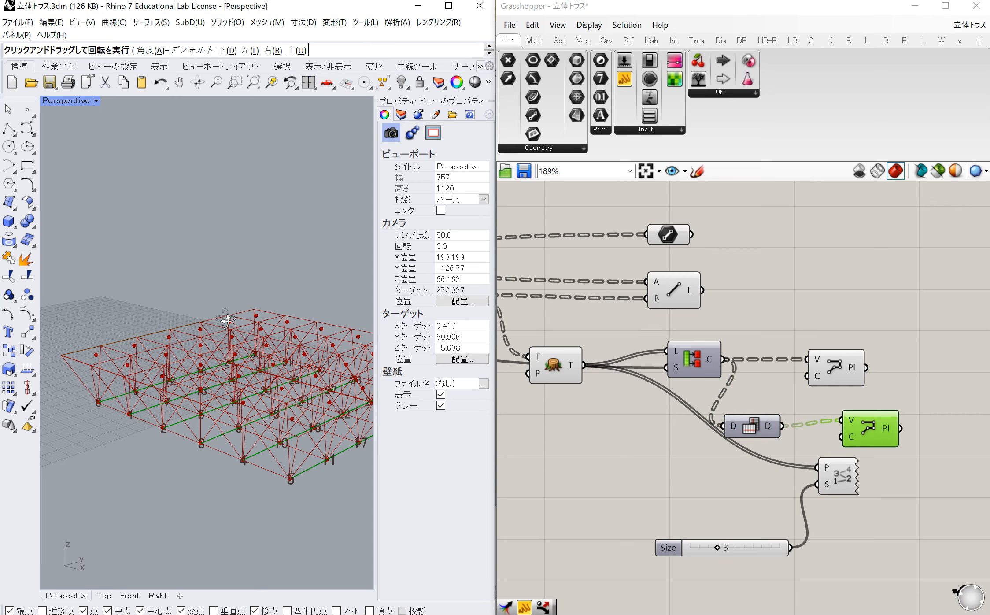
left_click_drag(220, 304, 284, 346)
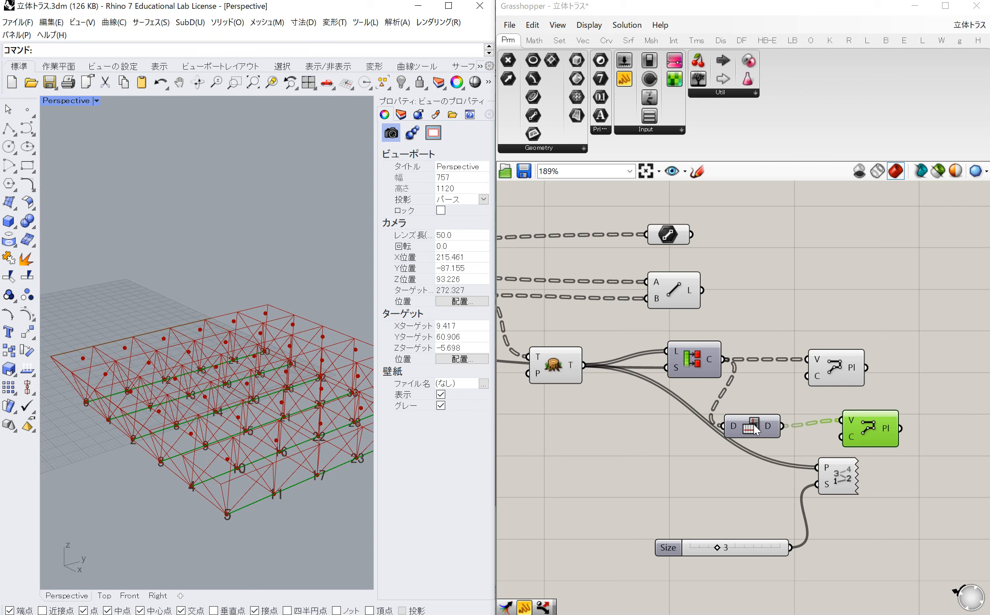
Read through Partition List's C output in a temporary Panel, and delete the panel
left_click(665, 475)
double_click(665, 475)
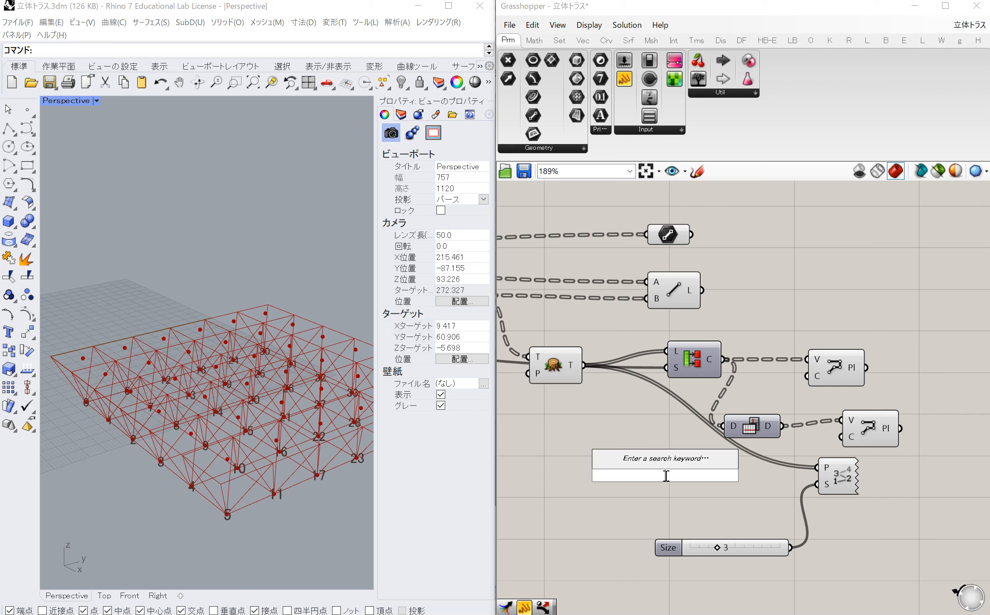
type("panel")
key("Return")
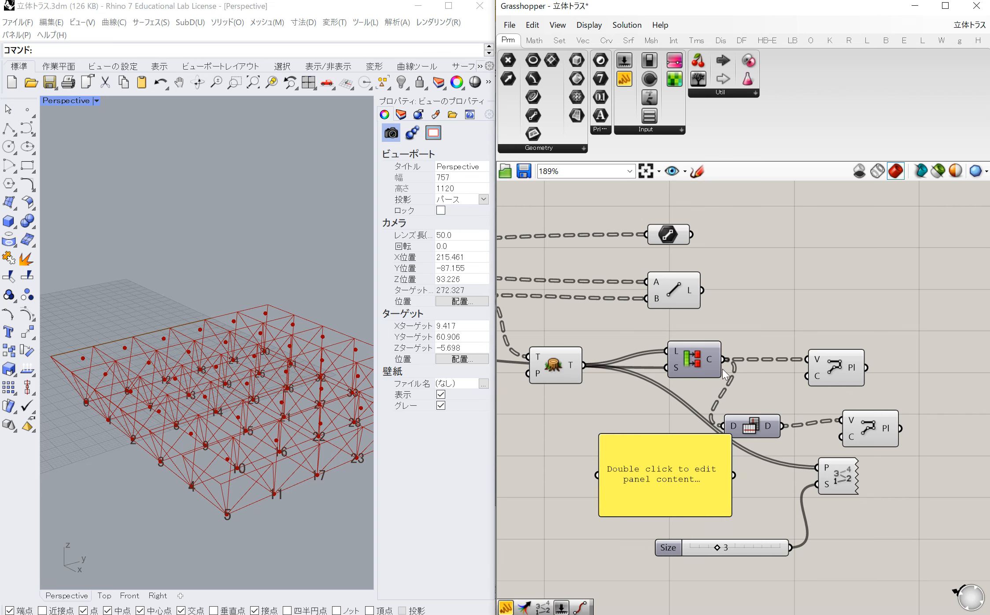
left_click_drag(724, 360, 598, 475)
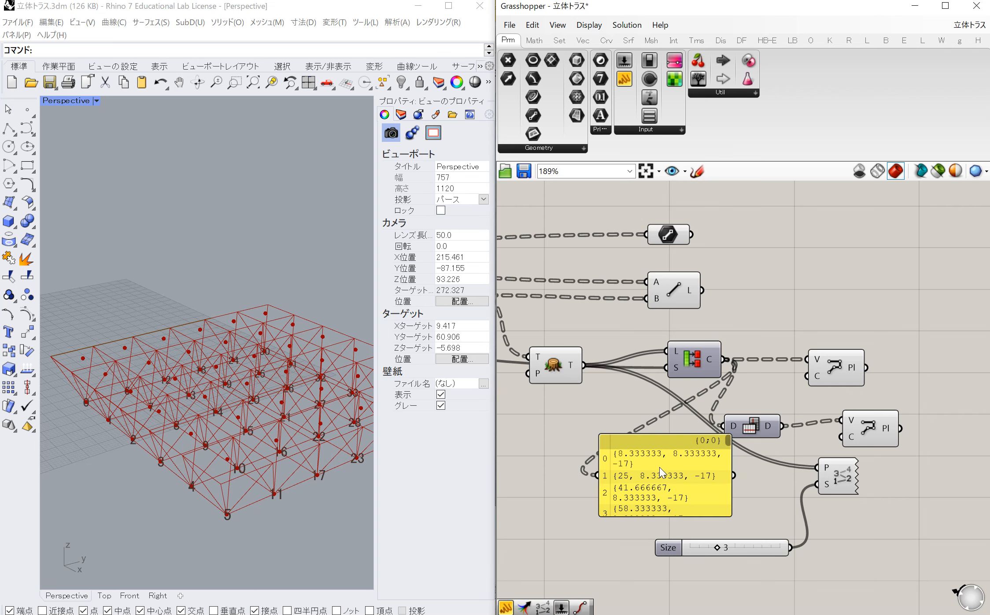
left_click_drag(663, 469, 866, 461)
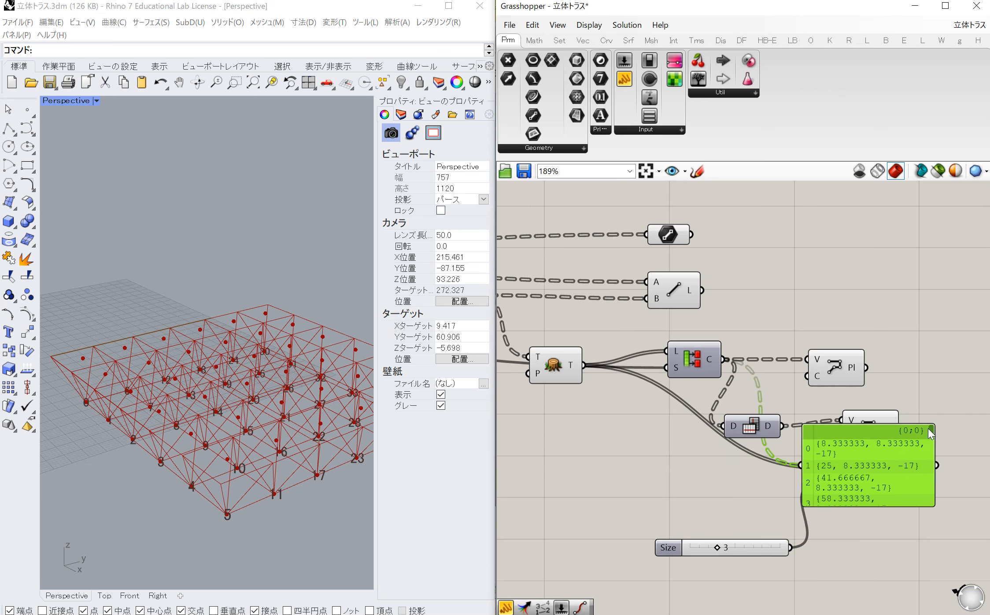
left_click_drag(933, 427, 924, 505)
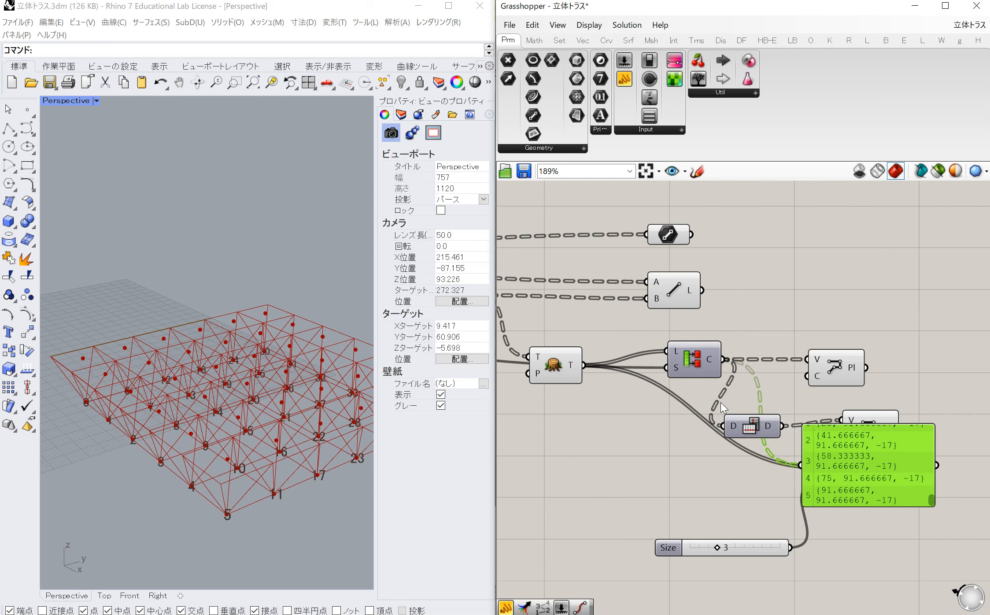
key("Delete")
Duplicate the Point List, with the copy numbering the points from Flip Matrix's D output
left_click_drag(848, 476, 786, 427)
key("ctrl+c")
key("ctrl+v")
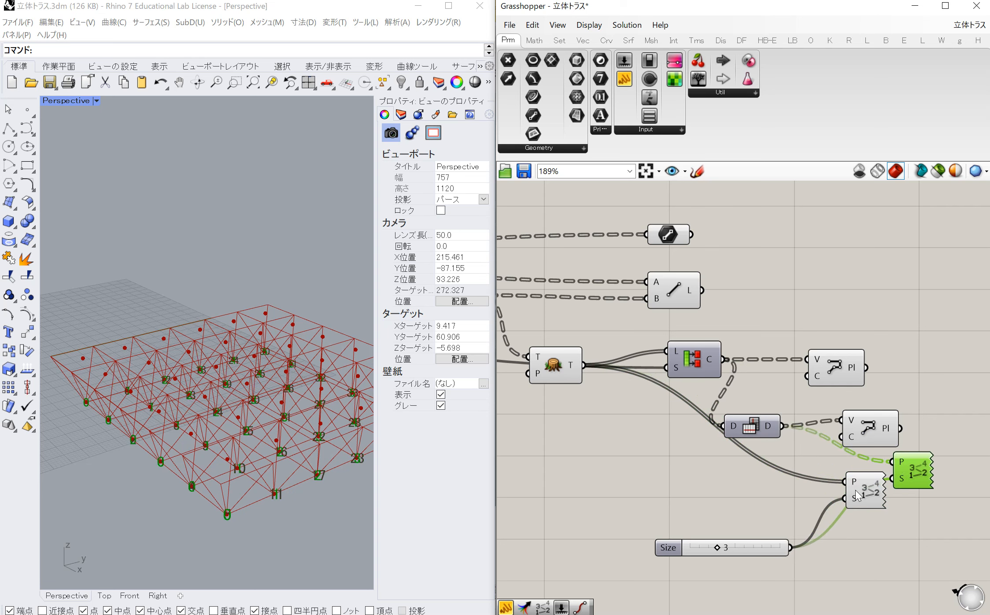
Turn off the preview of both Point List components
left_click(856, 489)
right_click(925, 469)
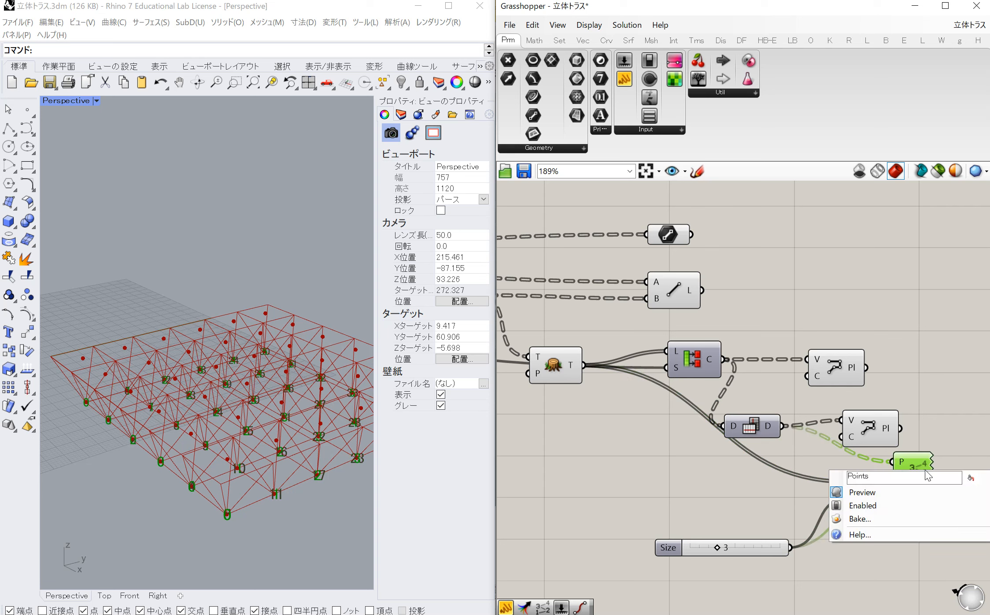
left_click(884, 495)
left_click(884, 495)
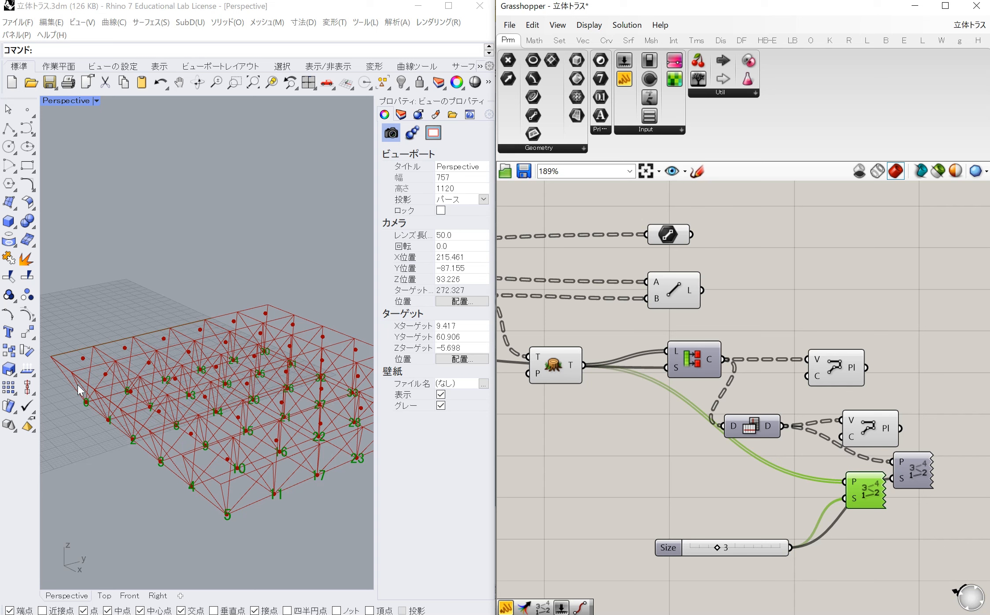
right_click(875, 490)
left_click(902, 513)
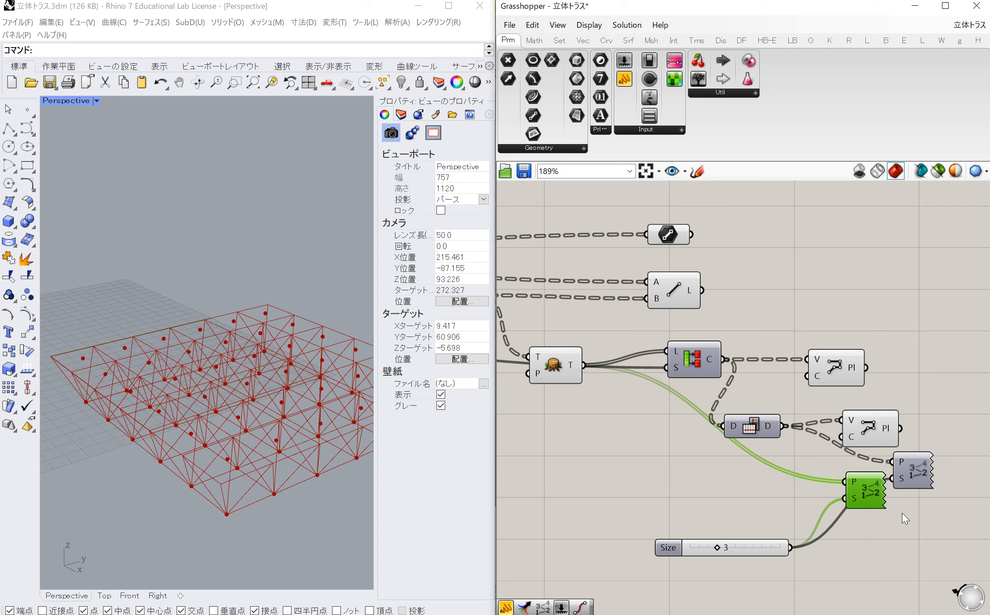
left_click(909, 466)
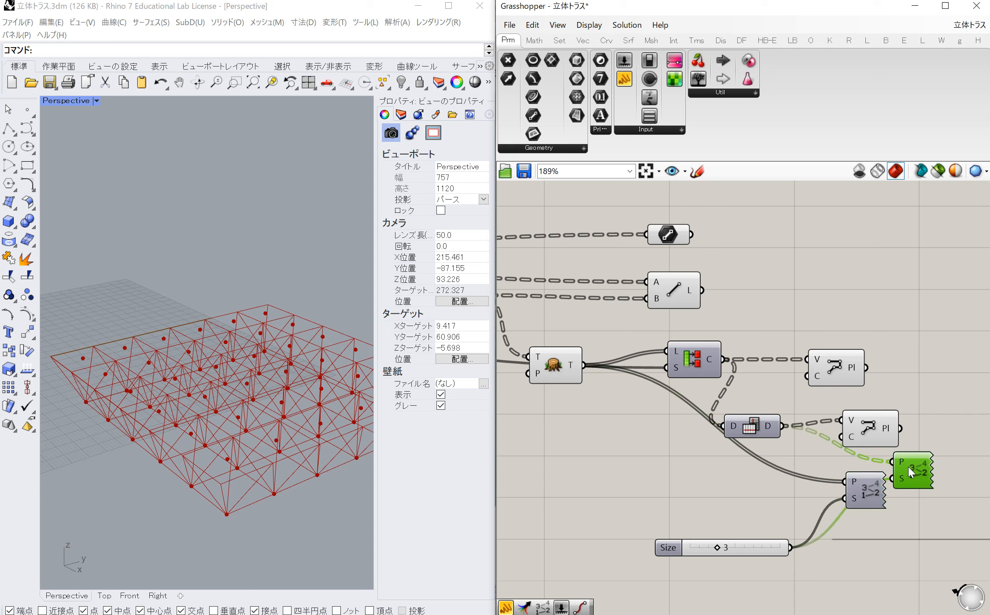
Preview the point numbering from Flip Matrix's Point List, examine its order along the lower-chord points, and hide it again
right_click(908, 466)
left_click(895, 485)
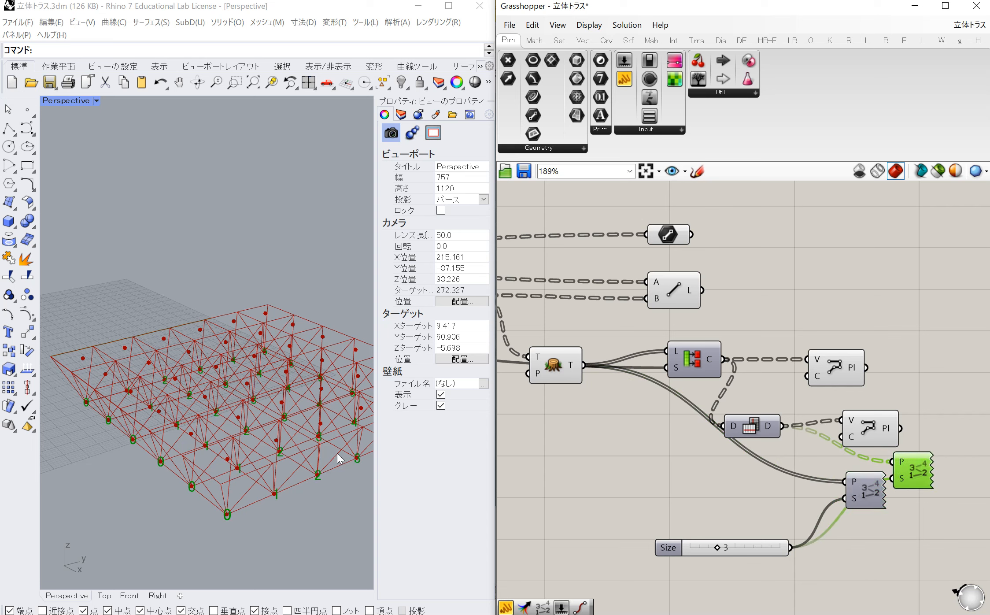
scroll(204, 459, "down", 5)
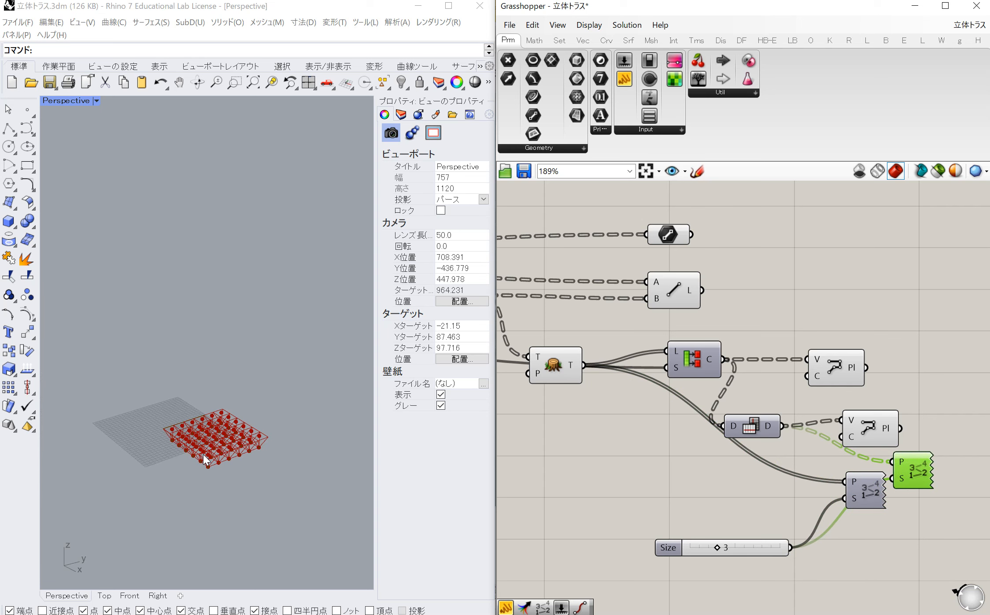
scroll(255, 460, "up", 10)
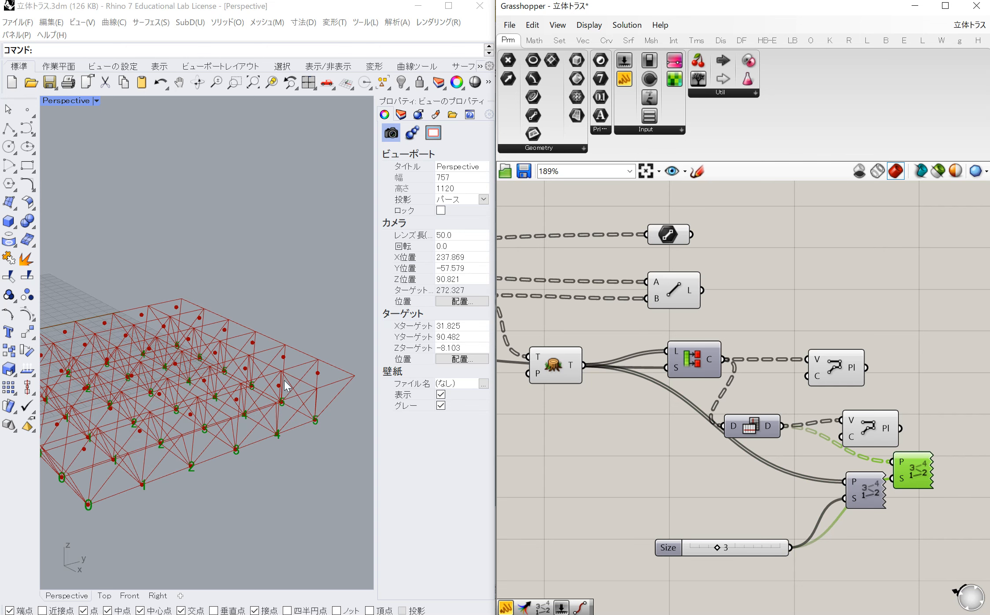
scroll(284, 379, "down", 5)
scroll(237, 379, "up", 8)
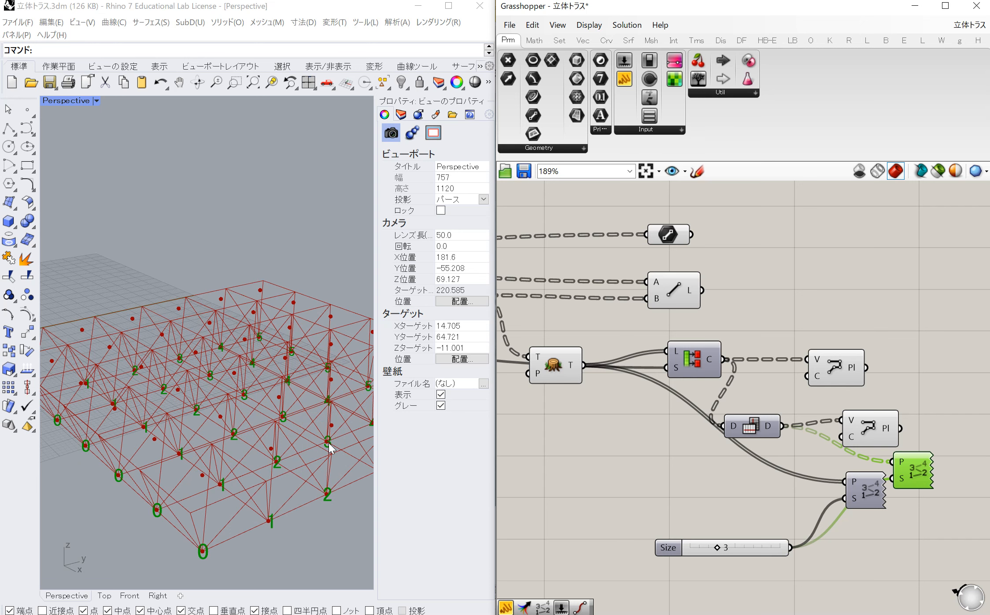
left_click(605, 464)
scroll(606, 464, "down", 2)
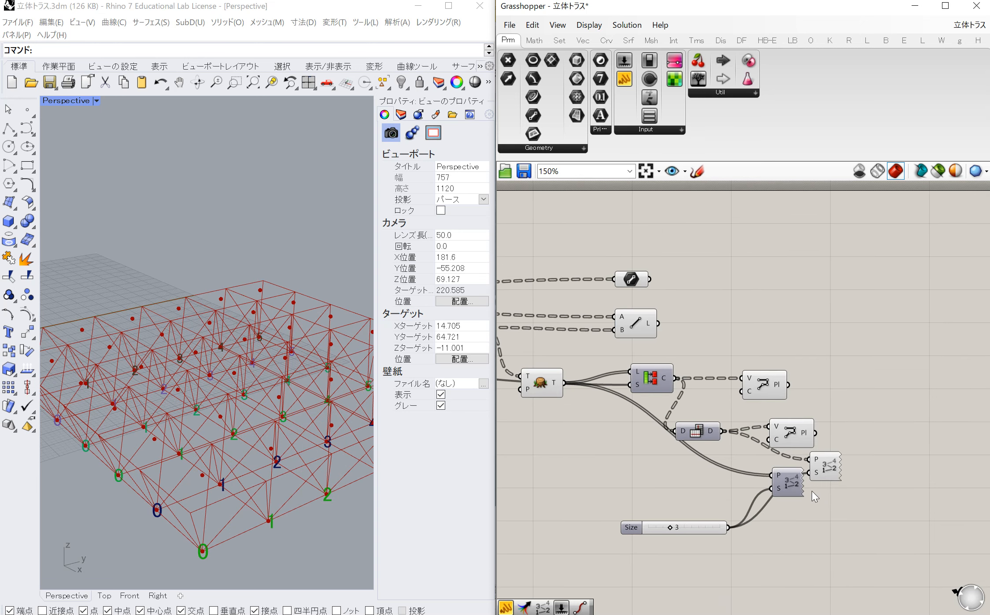
right_click(827, 467)
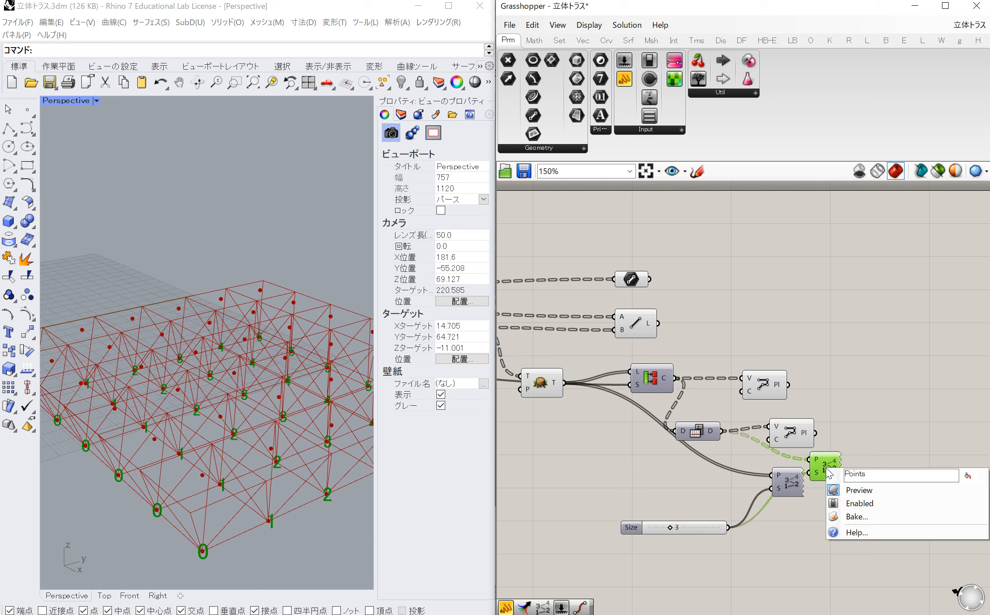
left_click(839, 488)
Arrange the two PolyLine components, the Line component and the upper-chord edge parameter in one column clear of the upstream components
left_click_drag(796, 434, 832, 420)
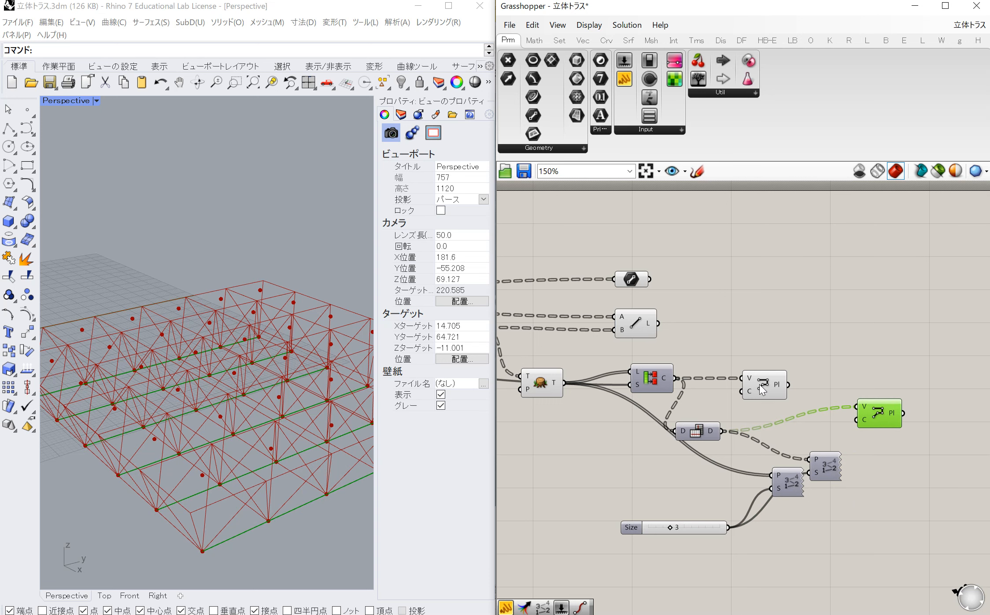
left_click_drag(761, 388, 877, 372)
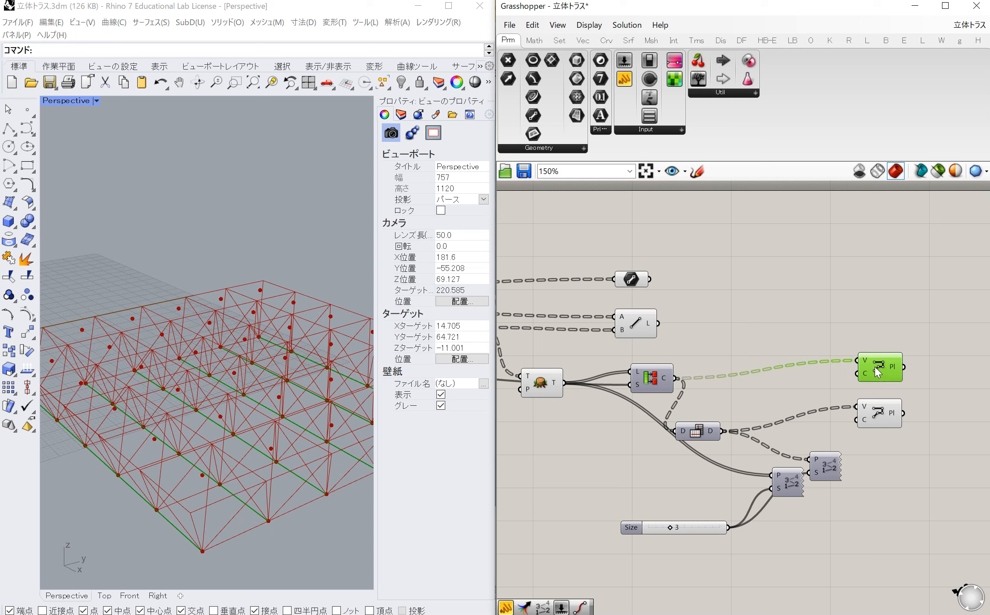
left_click(634, 329)
left_click_drag(633, 325, 868, 325)
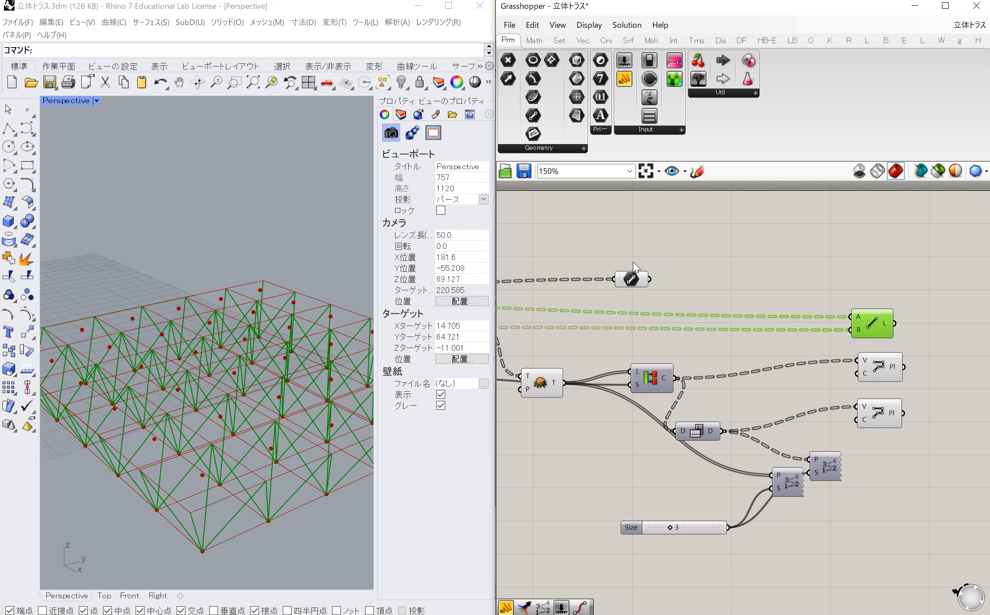
left_click_drag(630, 280, 861, 285)
Add a Pipe component beyond the column of line and polyline components
scroll(674, 321, "down", 3)
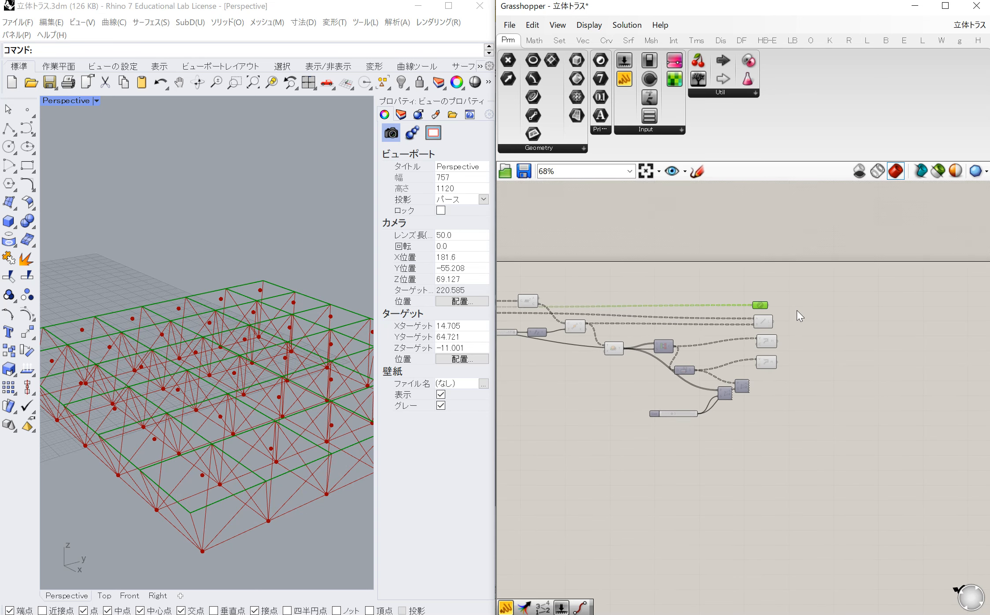
scroll(852, 307, "up", 3)
left_click(798, 374)
double_click(797, 373)
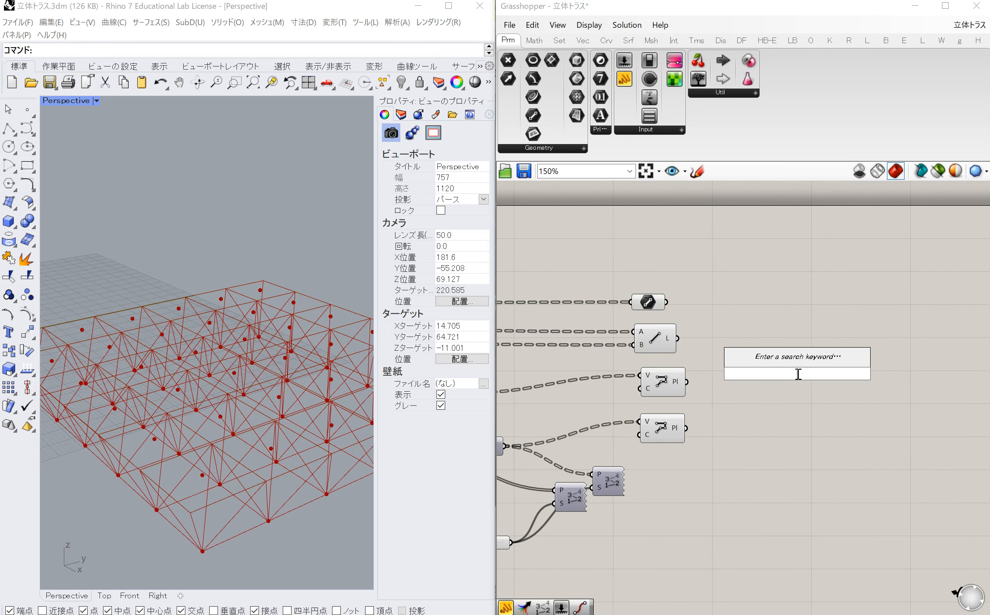
type("pipfe")
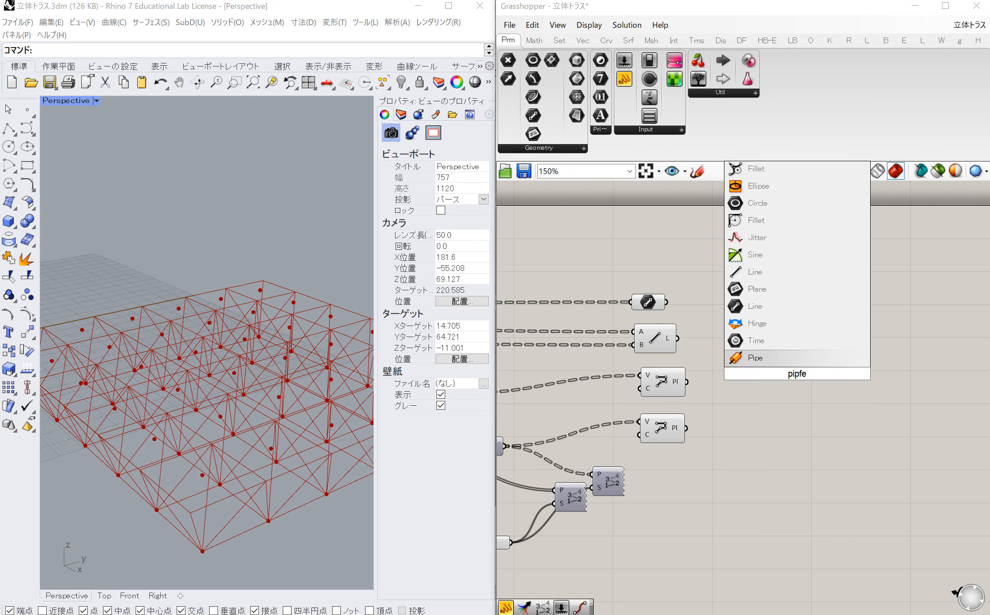
key("Return")
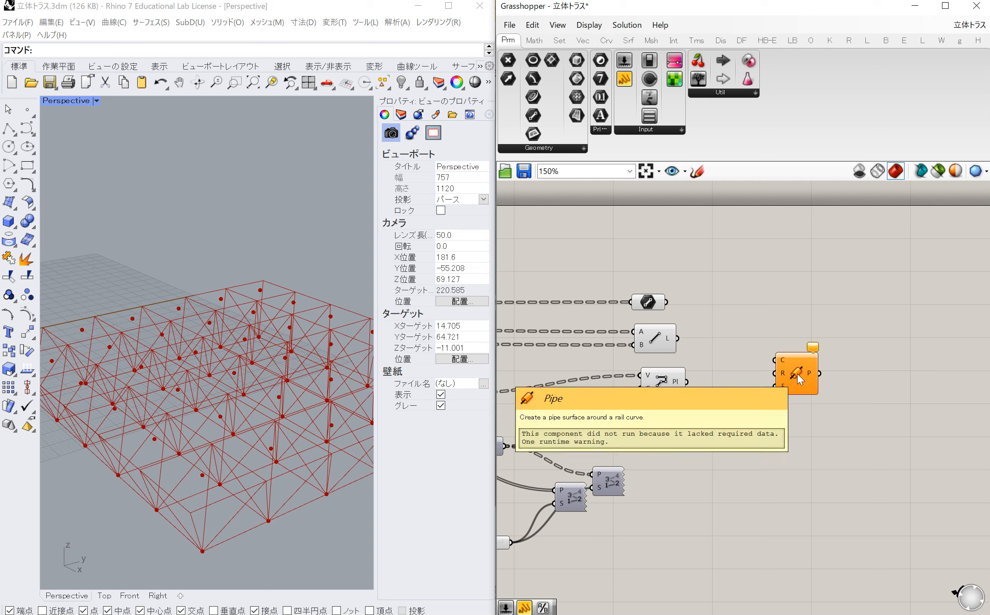
scroll(793, 369, "up", 1)
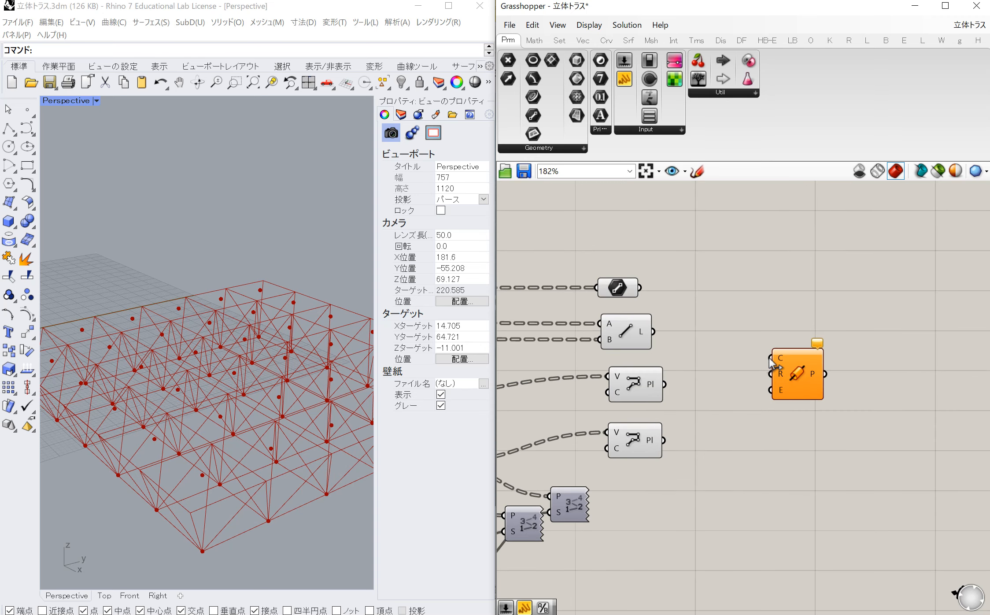
Add a Merge component collecting the upper-chord edges, diagonals and both polyline sets in D1 to D4, and space Merge and Pipe apart
double_click(718, 348)
type("mer")
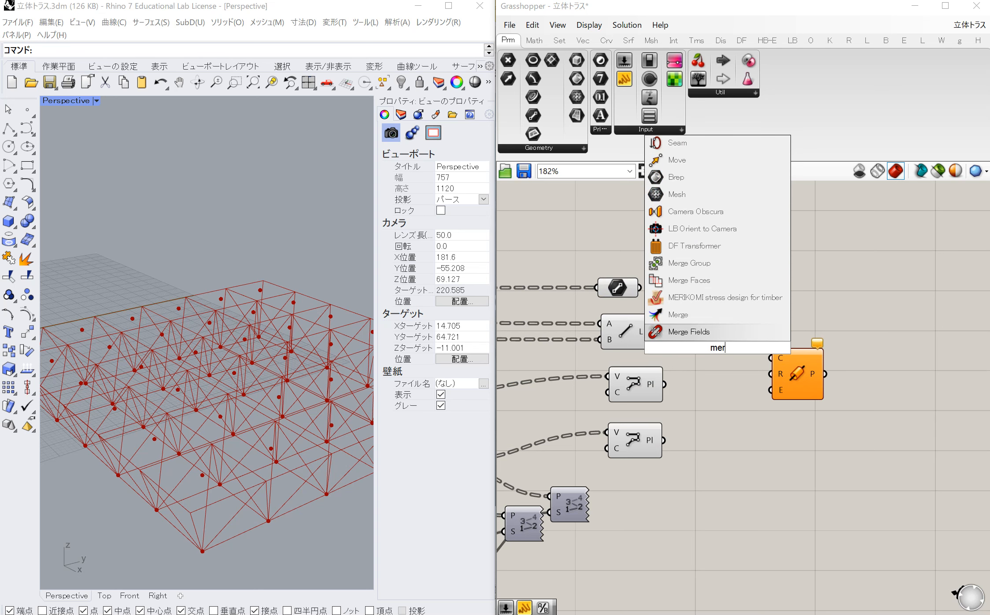
key("Up")
key("Return")
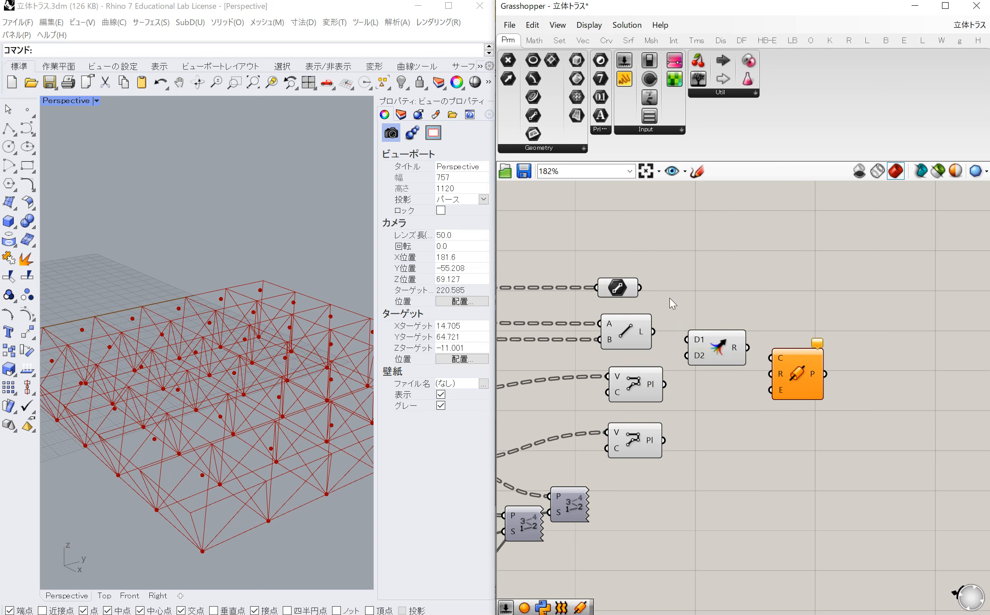
left_click_drag(639, 287, 664, 439)
left_click(709, 377)
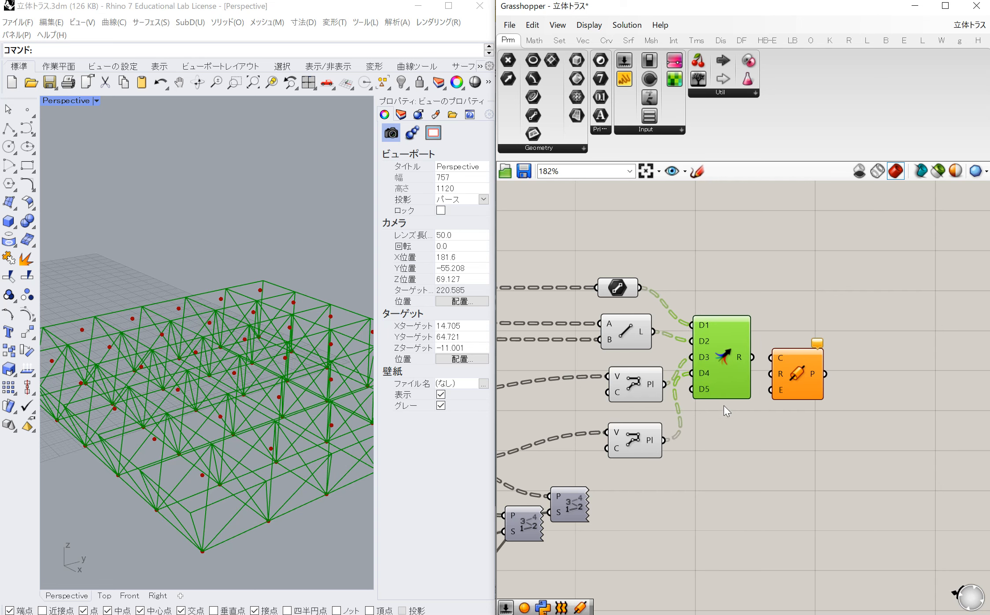
left_click_drag(724, 405, 722, 404)
left_click_drag(785, 382, 867, 415)
Pipe the merged curves, with a new number slider of 1 feeding the radius
left_click(696, 501)
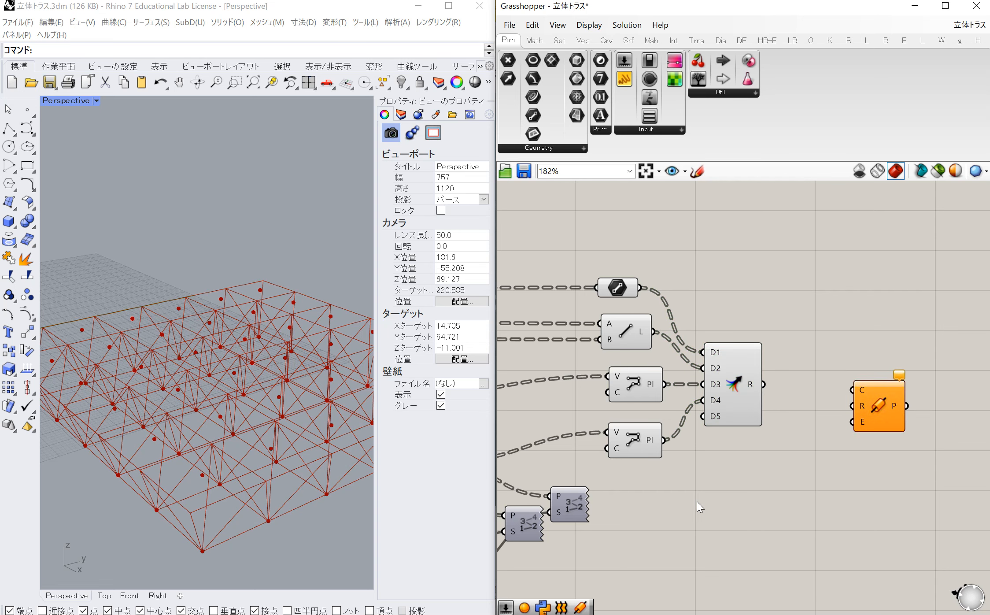
double_click(696, 501)
type("1")
key("Return")
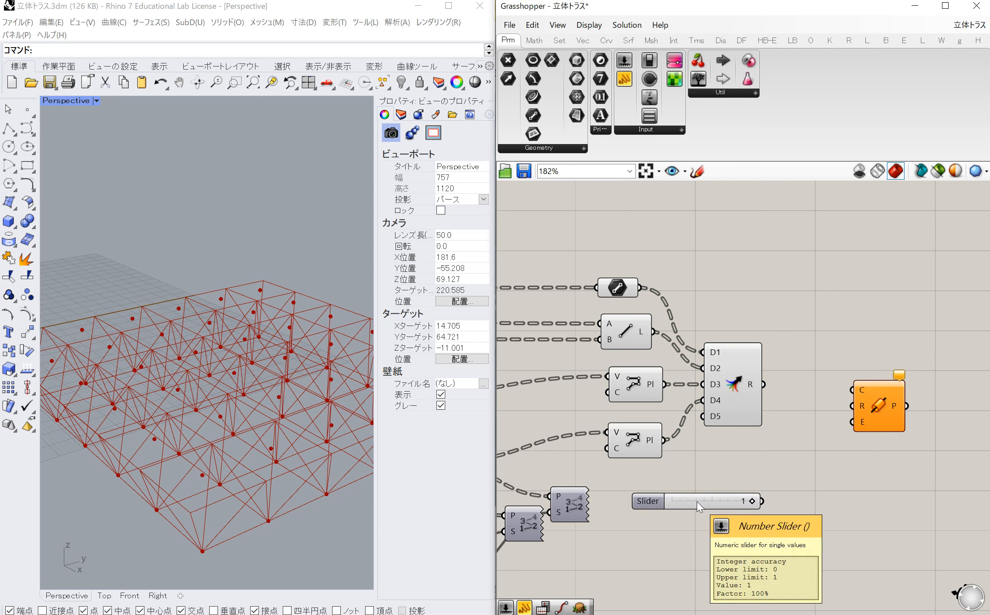
left_click_drag(762, 500, 766, 385)
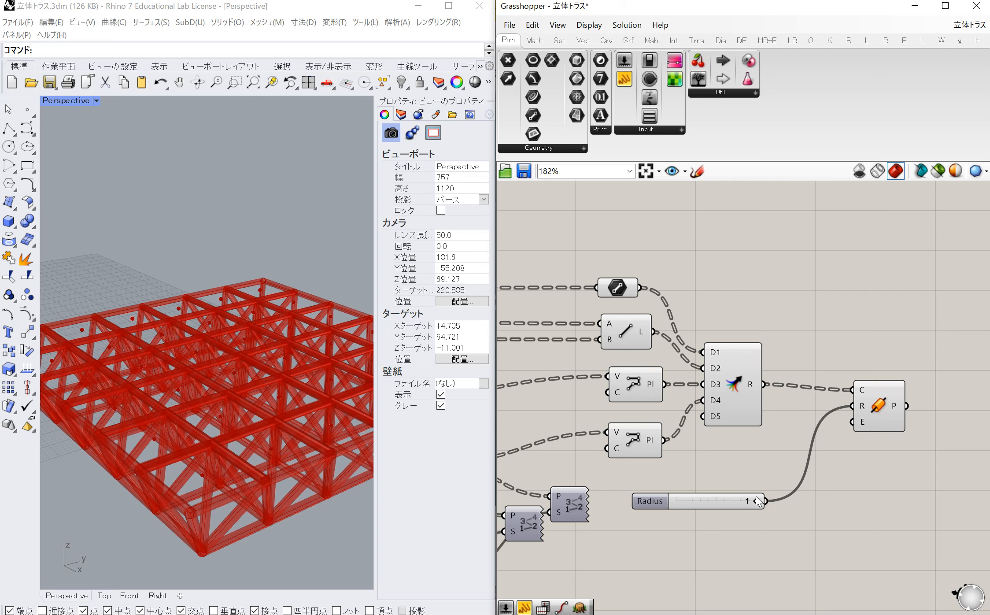
Create a number slider of 0.5 and use it as the Pipe radius
double_click(728, 516)
type("0.5")
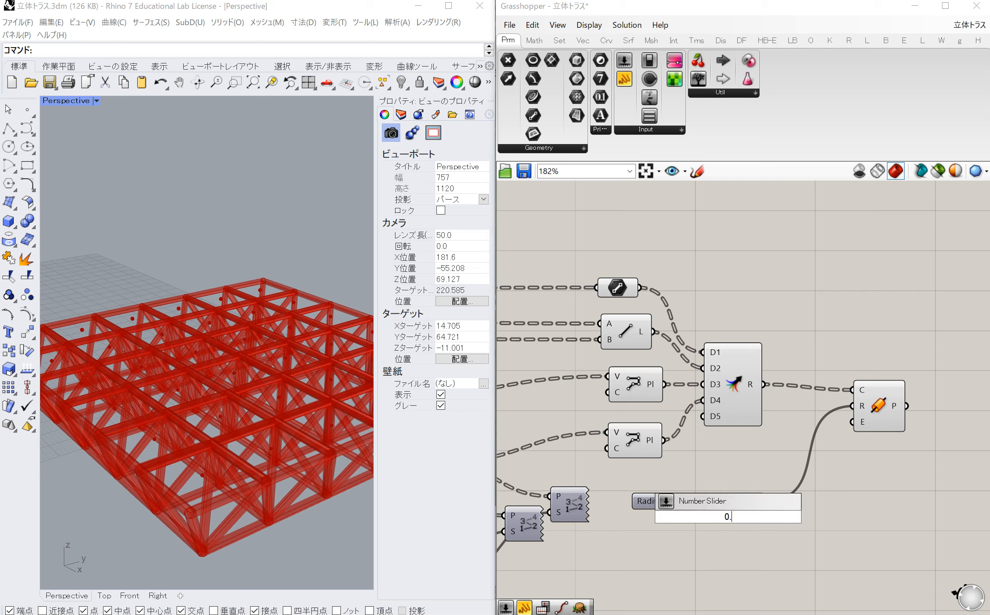
key("Return")
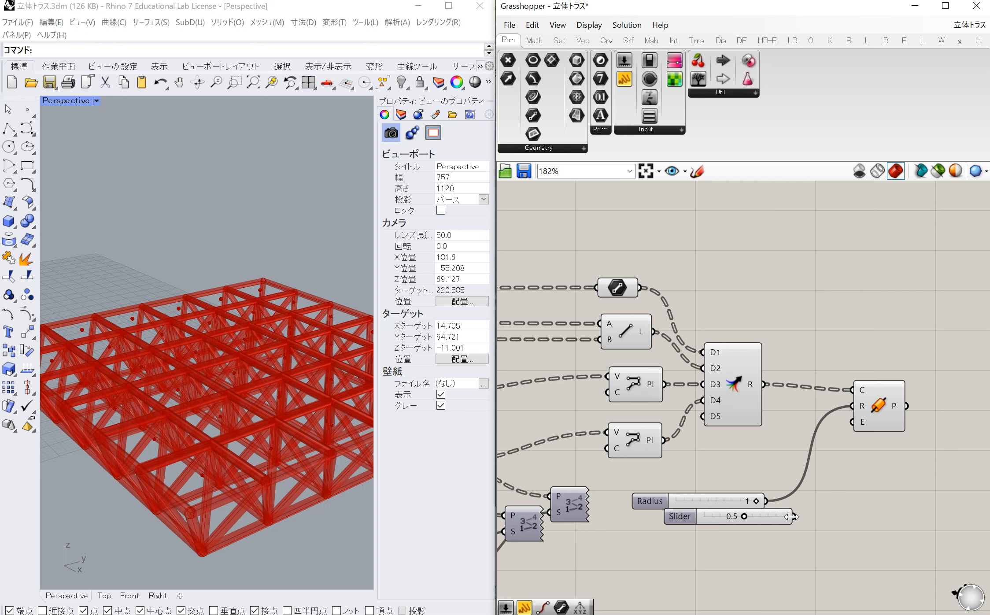
left_click_drag(794, 516, 859, 428)
left_click_drag(862, 411, 862, 407)
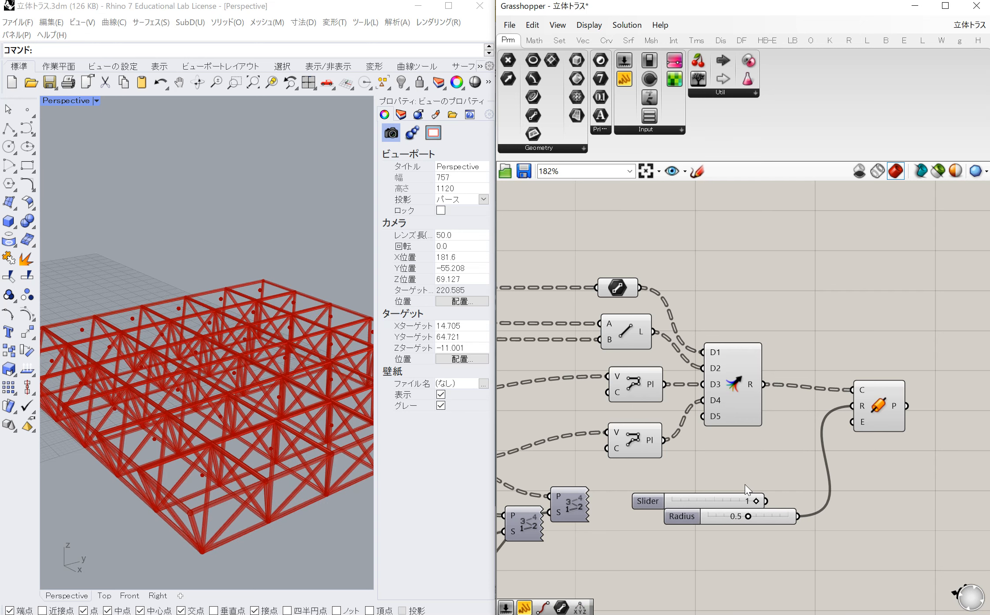
Delete the unused slider of 1 and move the Radius slider up beneath Merge
left_click(720, 500)
key("Delete")
left_click_drag(719, 513, 724, 478)
left_click(690, 500)
Turn off the preview of all components between Deconstruct Brep and Merge
scroll(235, 432, "down", 14)
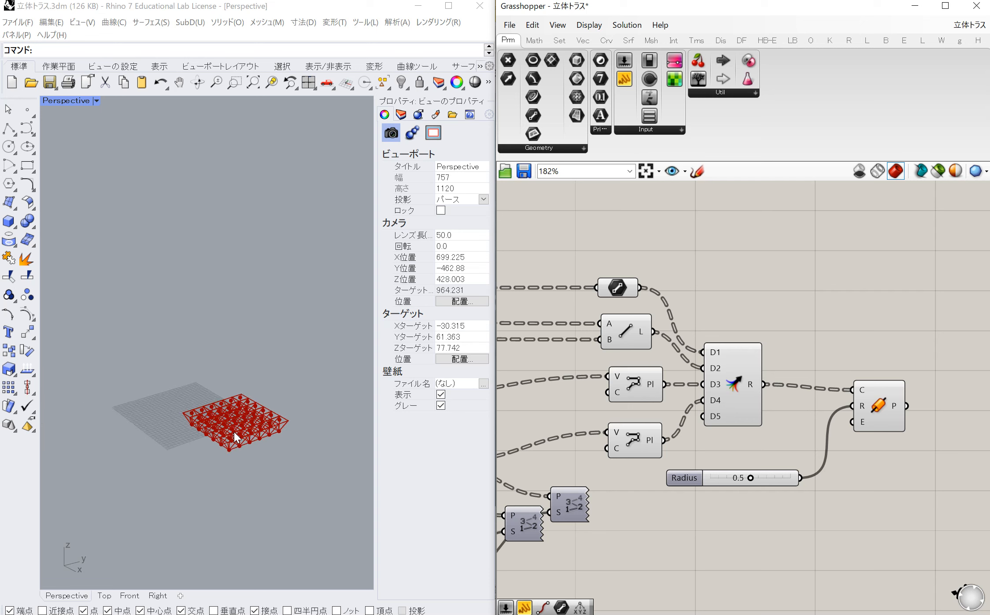
scroll(235, 432, "up", 8)
scroll(689, 380, "down", 8)
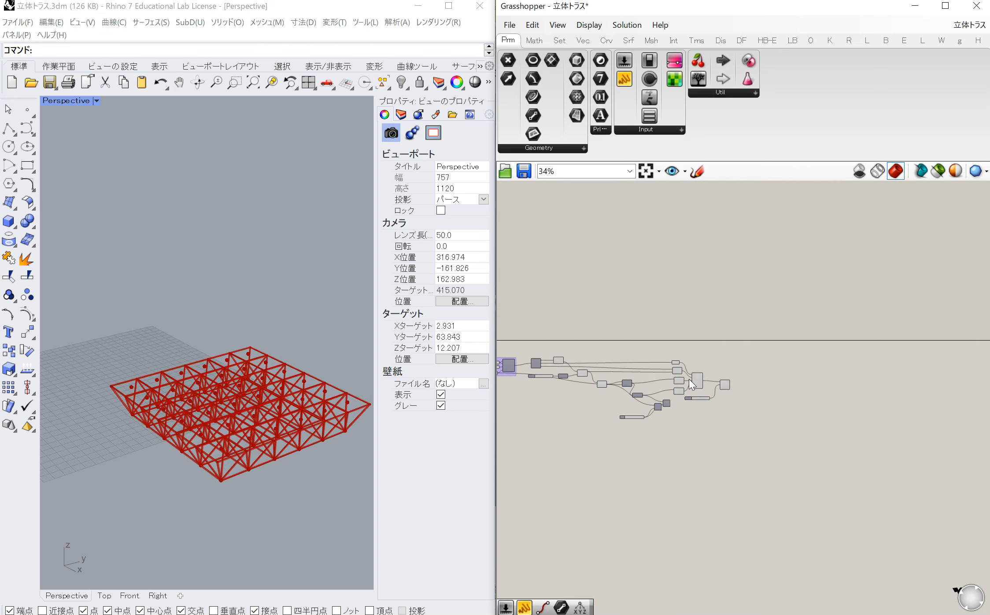
scroll(552, 381, "up", 3)
scroll(703, 470, "up", 2)
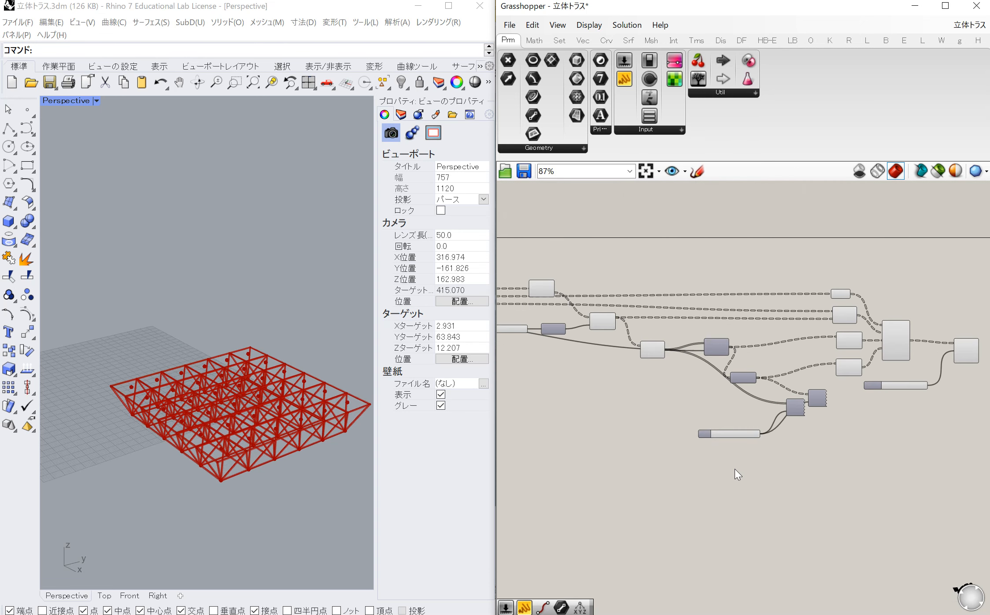
left_click_drag(864, 468, 506, 264)
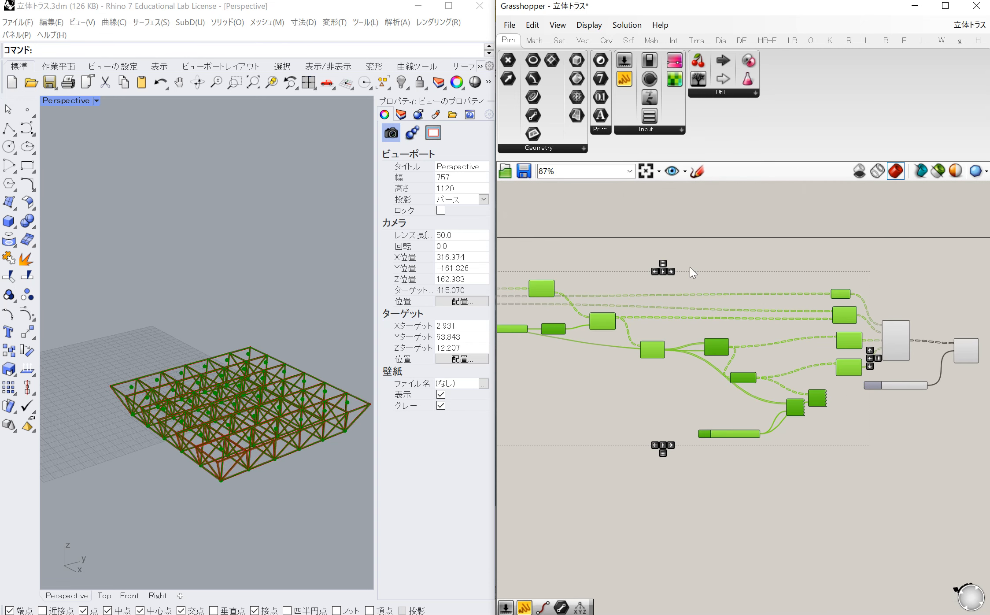
right_click(690, 267)
left_click(719, 287)
Turn off the preview of the Merge component
scroll(626, 378, "down", 2)
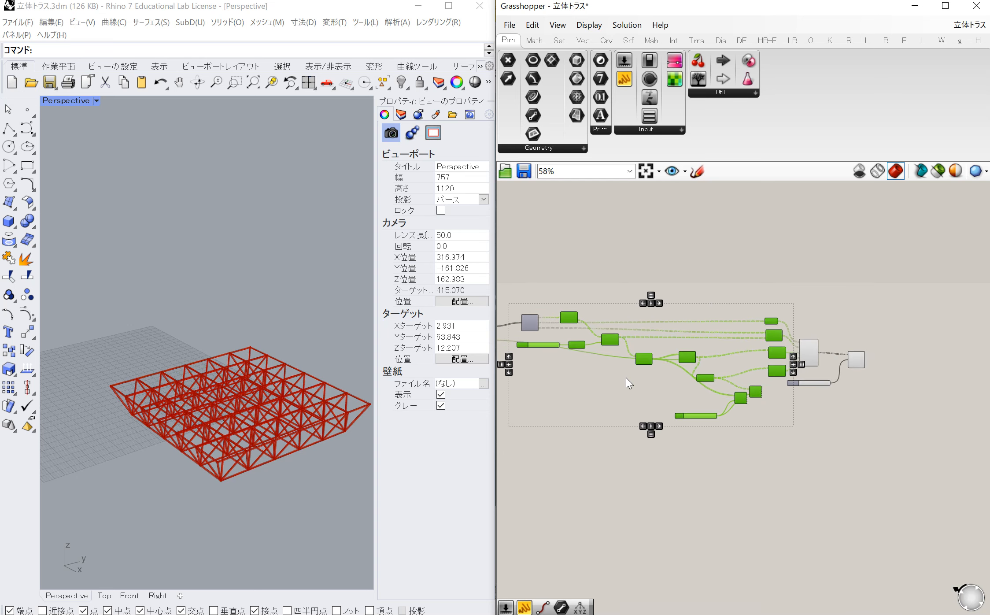
scroll(875, 391, "up", 4)
left_click(725, 314)
right_click(726, 315)
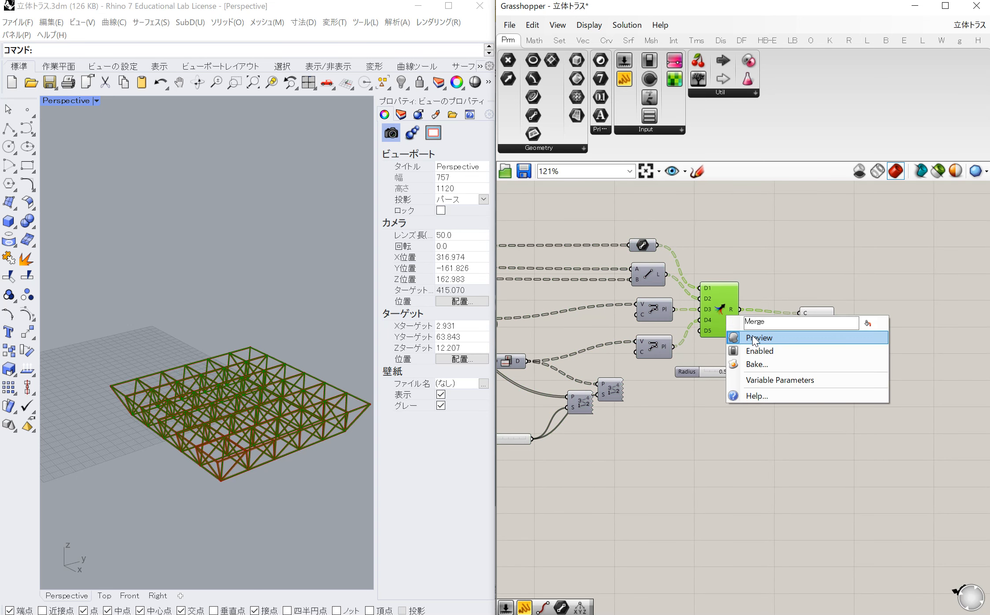
left_click(752, 334)
scroll(752, 335, "down", 4)
scroll(753, 335, "up", 5)
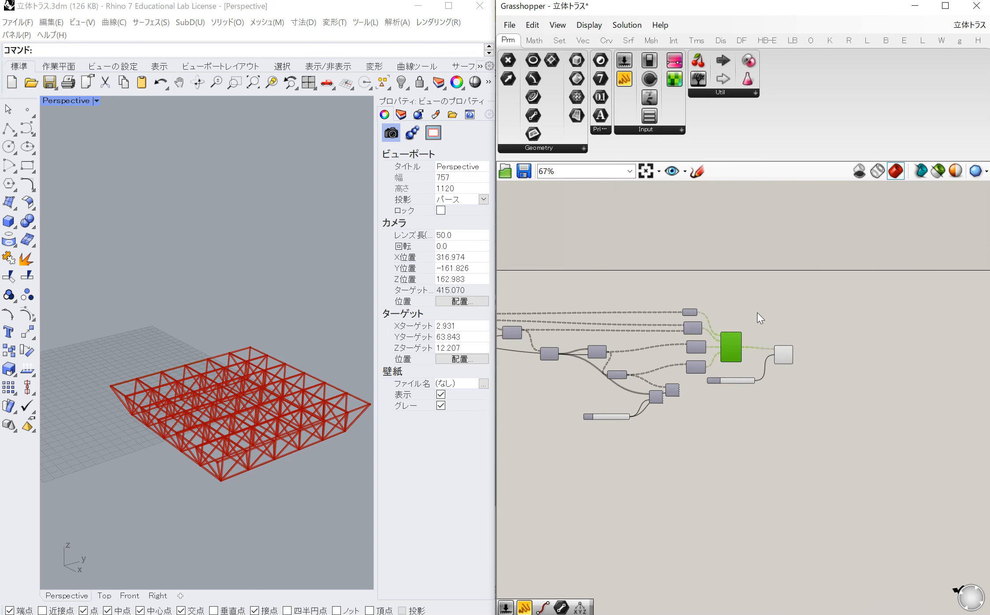
Turn on the preview of the Python component that generates the surface grid
left_click(198, 82)
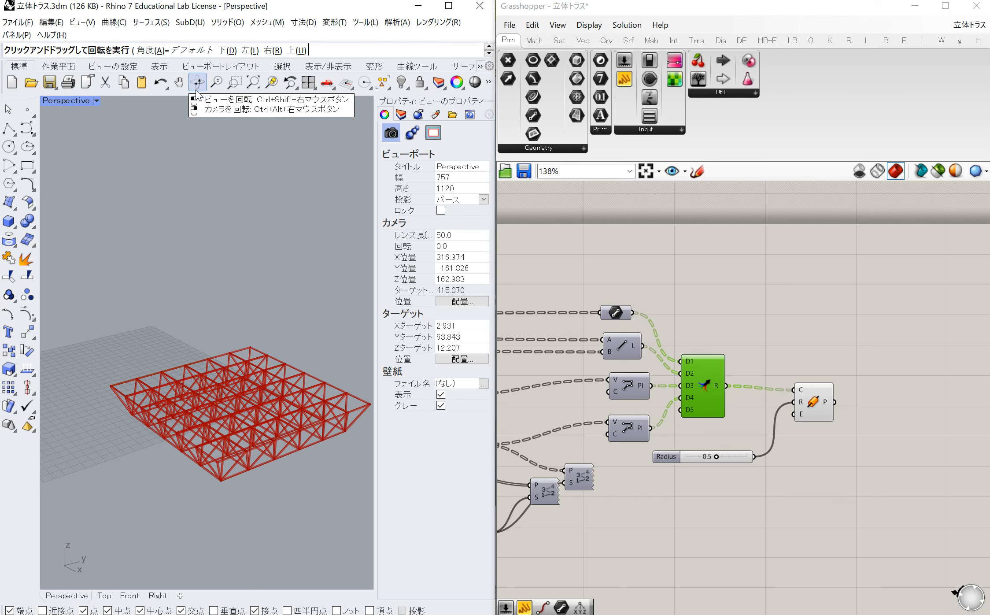
left_click_drag(256, 366, 262, 400)
scroll(731, 401, "down", 5)
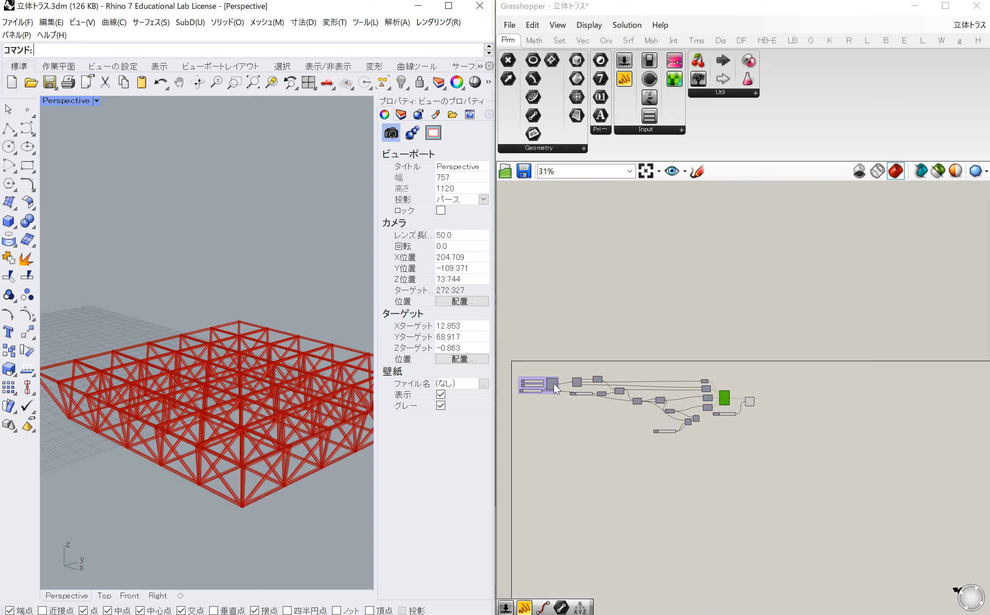
scroll(535, 380, "up", 6)
scroll(554, 383, "up", 4)
left_click(605, 394)
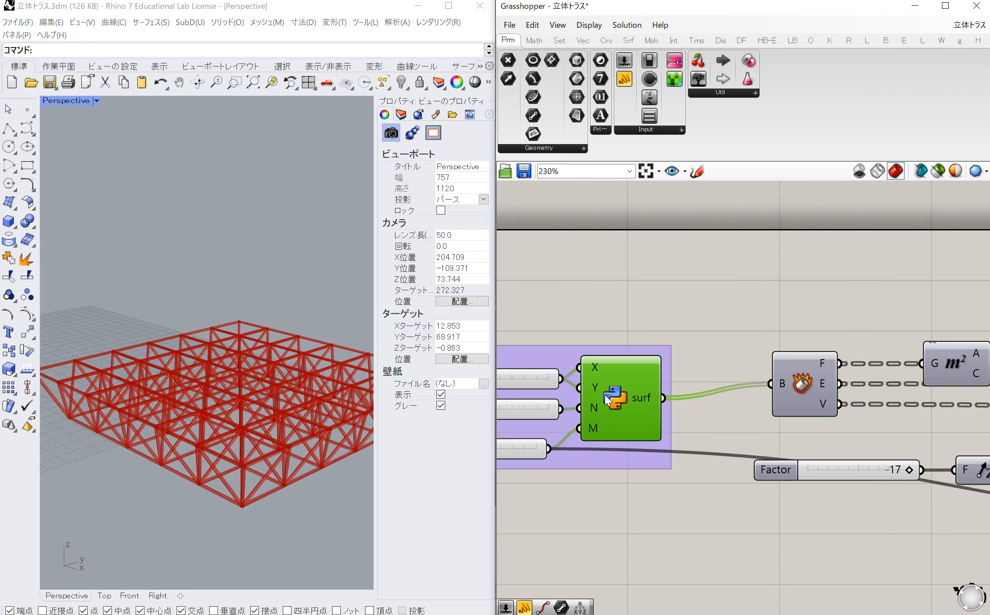
right_click(605, 395)
left_click(630, 487)
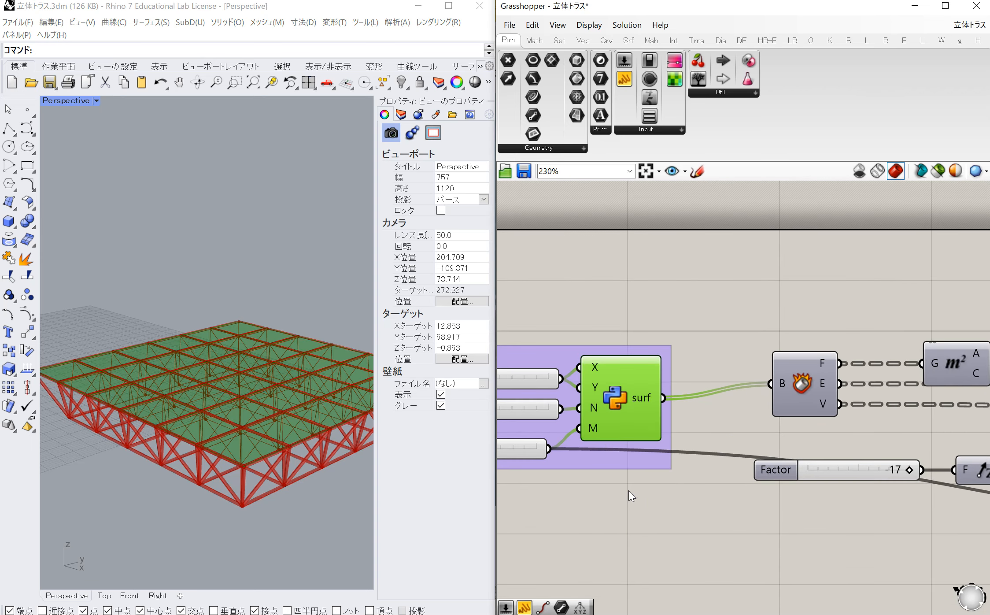
left_click(630, 491)
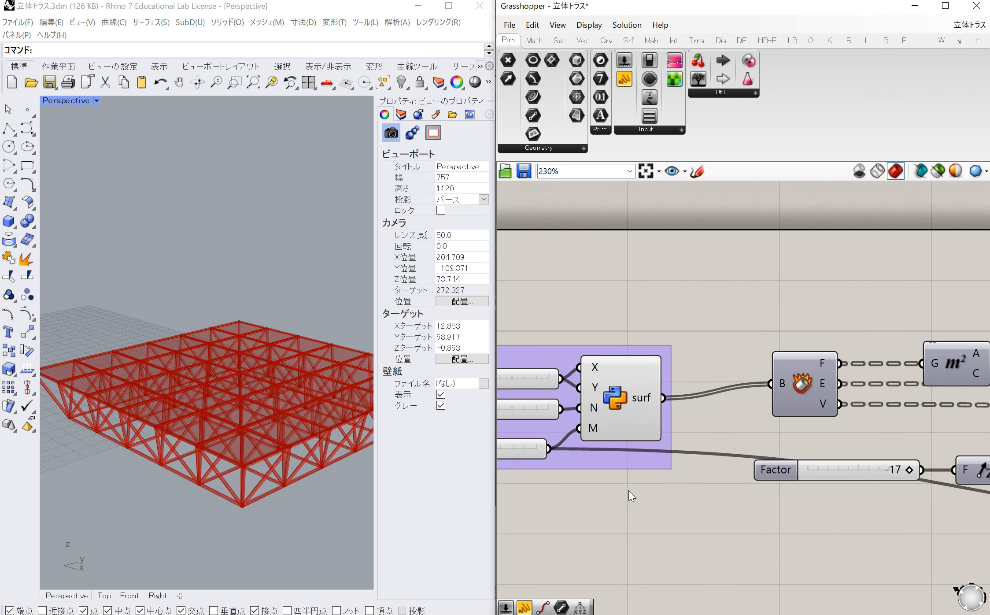
Highlight the Pipe component's geometry in the viewport to examine the truss members against the surface grid, then clear the selection
left_click(198, 82)
mouse_move(265, 411)
left_mouse_down()
mouse_move(256, 411)
mouse_move(233, 303)
mouse_move(278, 327)
mouse_move(276, 393)
mouse_move(258, 430)
left_mouse_up()
scroll(550, 389, "down", 5)
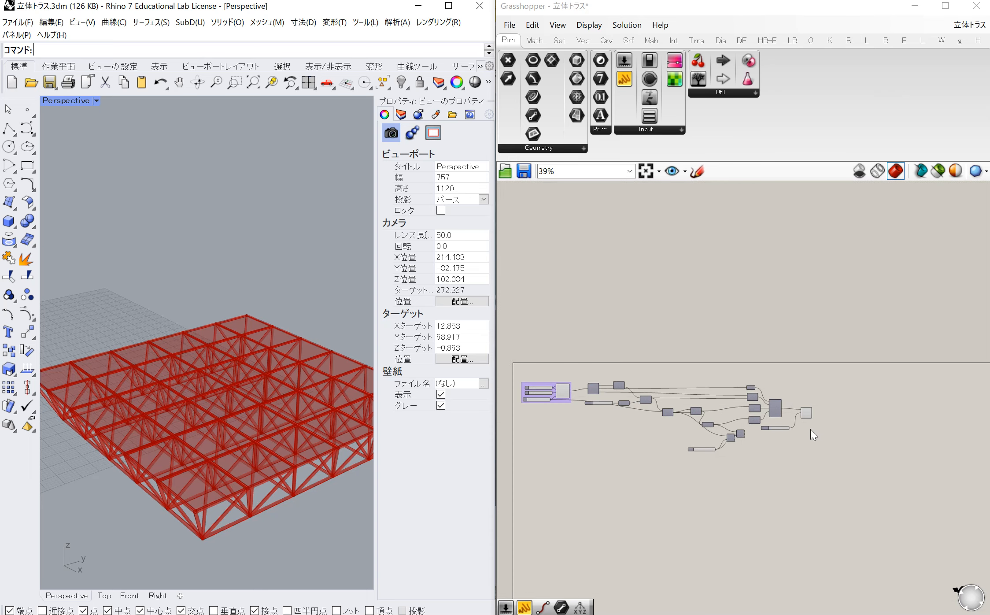
scroll(765, 398, "up", 4)
scroll(765, 398, "up", 2)
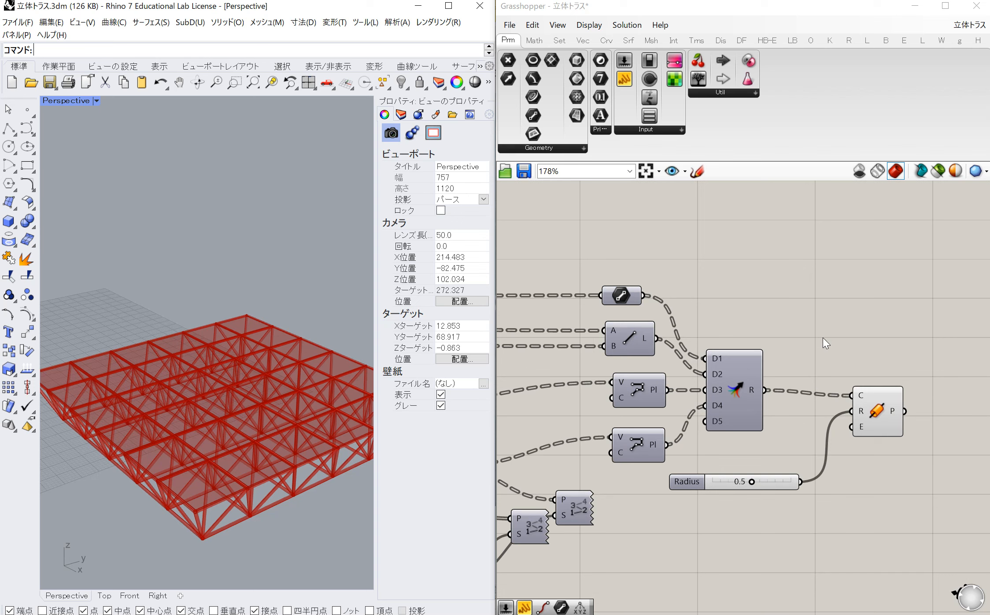
left_click(876, 410)
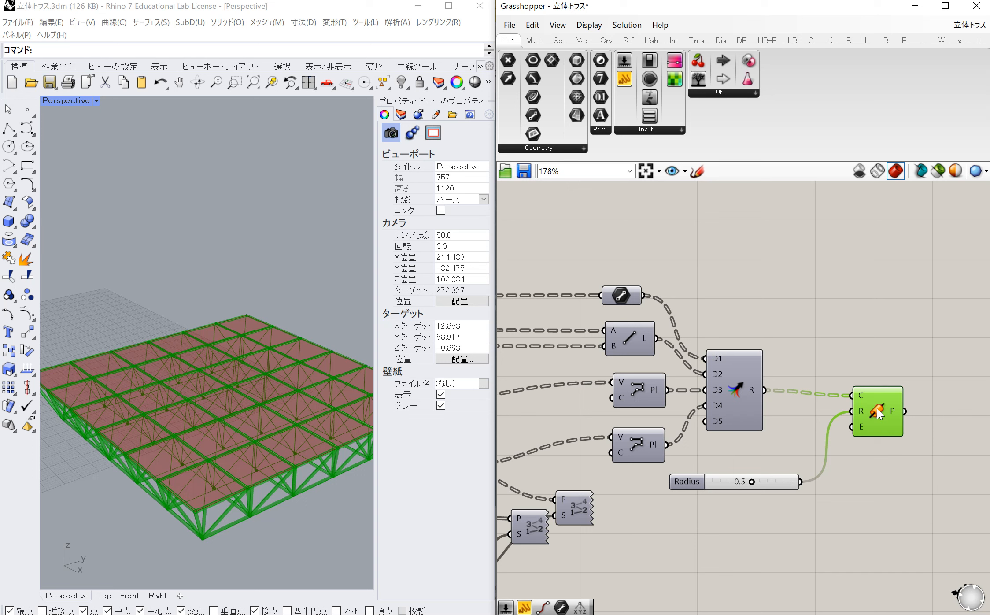
left_click(860, 341)
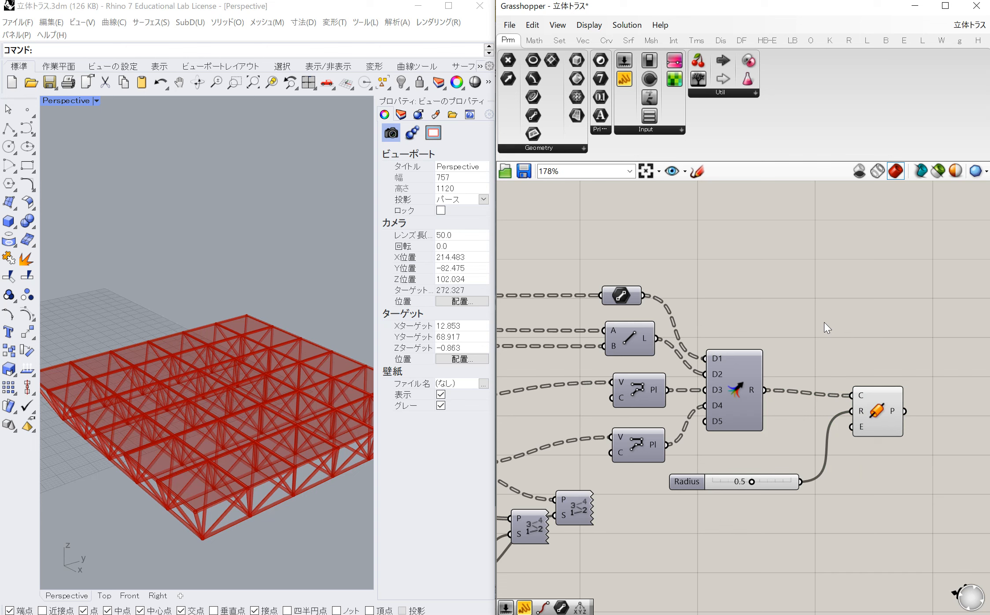
Examine the whole space truss from a lower perspective angle, checking the diagonals and lower chords beneath the surface grid
left_click(198, 82)
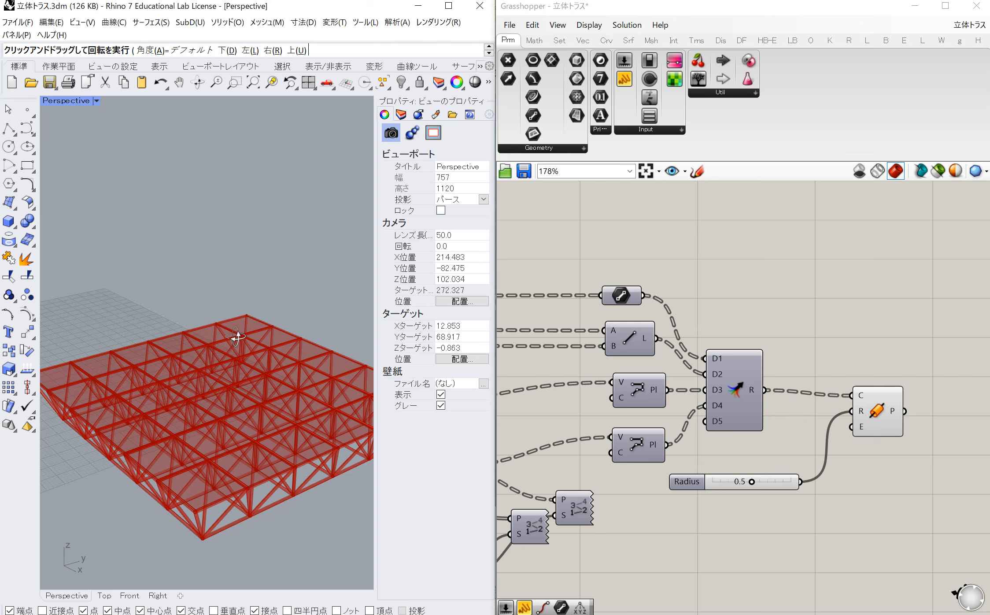
mouse_move(222, 330)
left_mouse_down()
mouse_move(206, 282)
mouse_move(228, 212)
mouse_move(221, 217)
mouse_move(194, 111)
mouse_move(199, 221)
mouse_move(238, 339)
left_mouse_up()
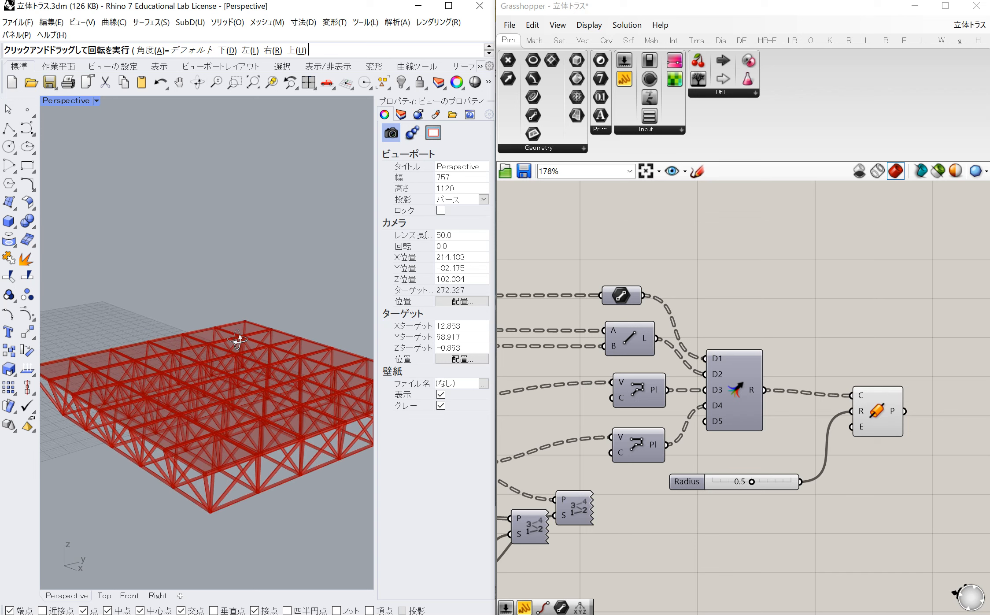
right_click_drag(238, 339, 240, 341)
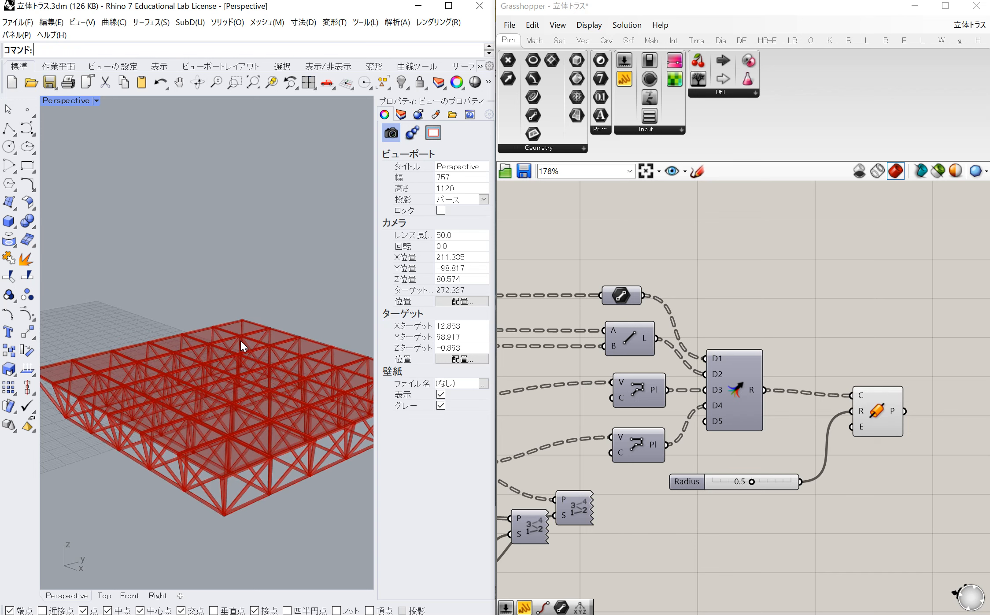
scroll(240, 341, "down", 15)
scroll(241, 341, "up", 13)
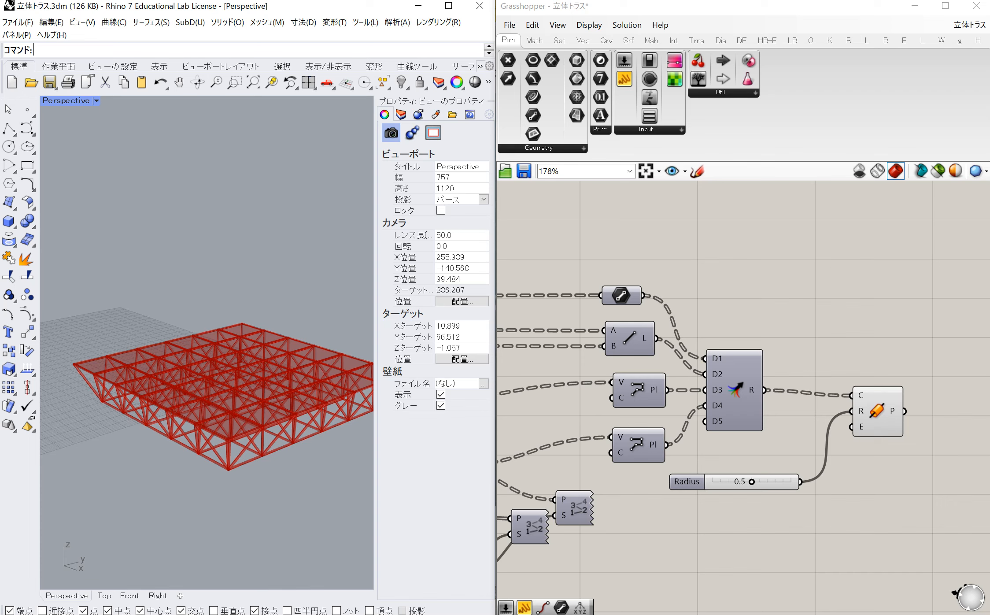
mouse_move(369, 614)
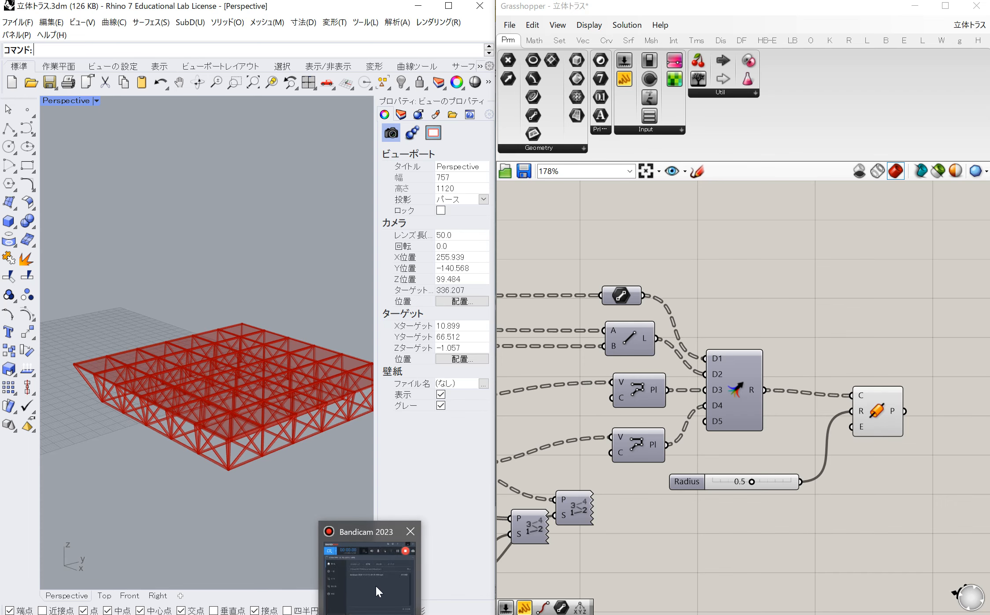